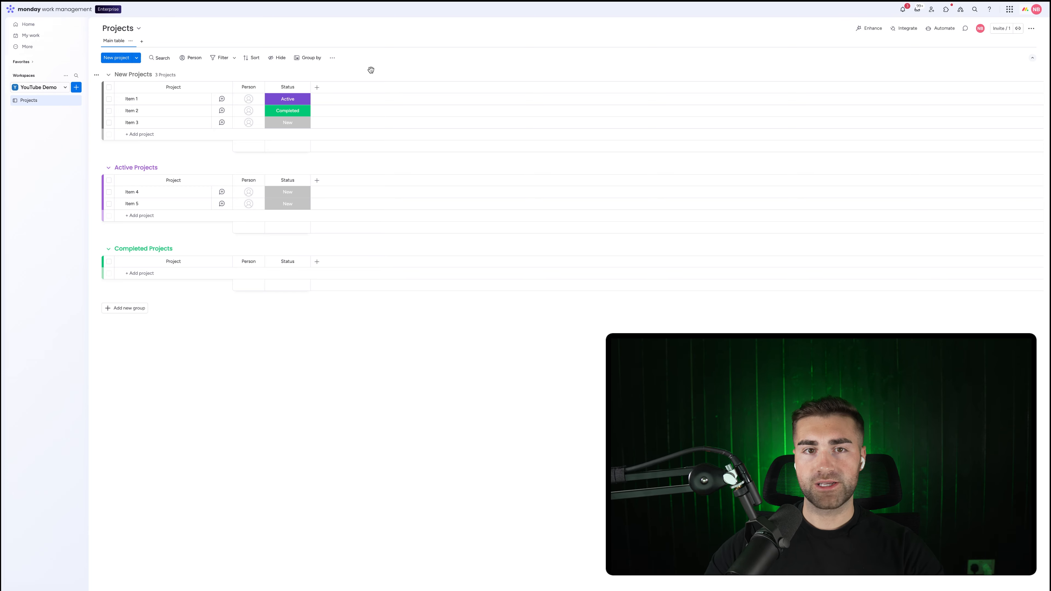
- Add a Timeline column after the Status column and widen it slightly
left_click(318, 88)
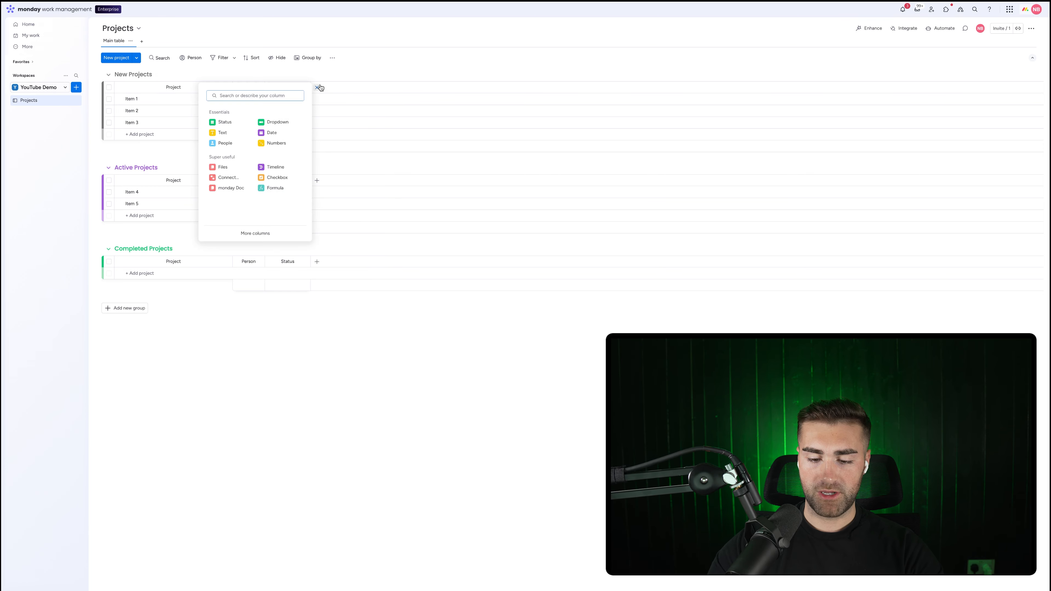
type("timeline")
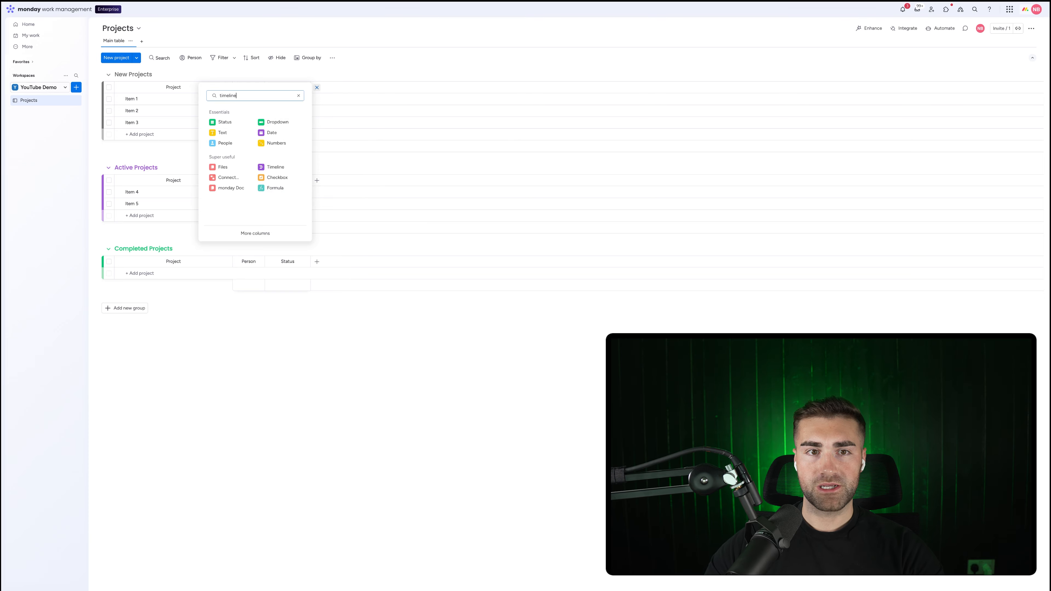
left_click(246, 145)
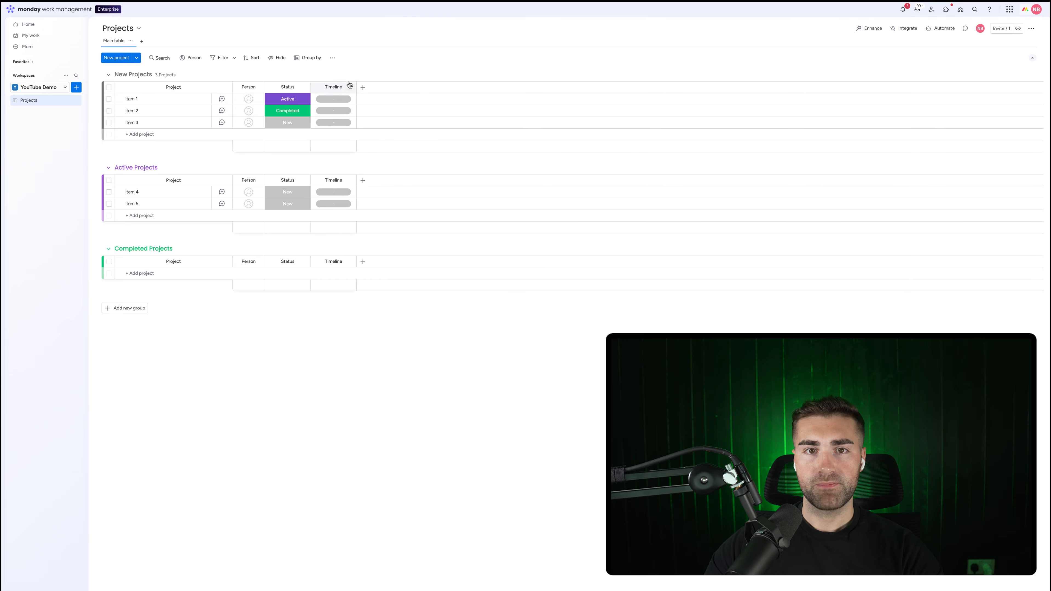
left_click_drag(357, 87, 377, 87)
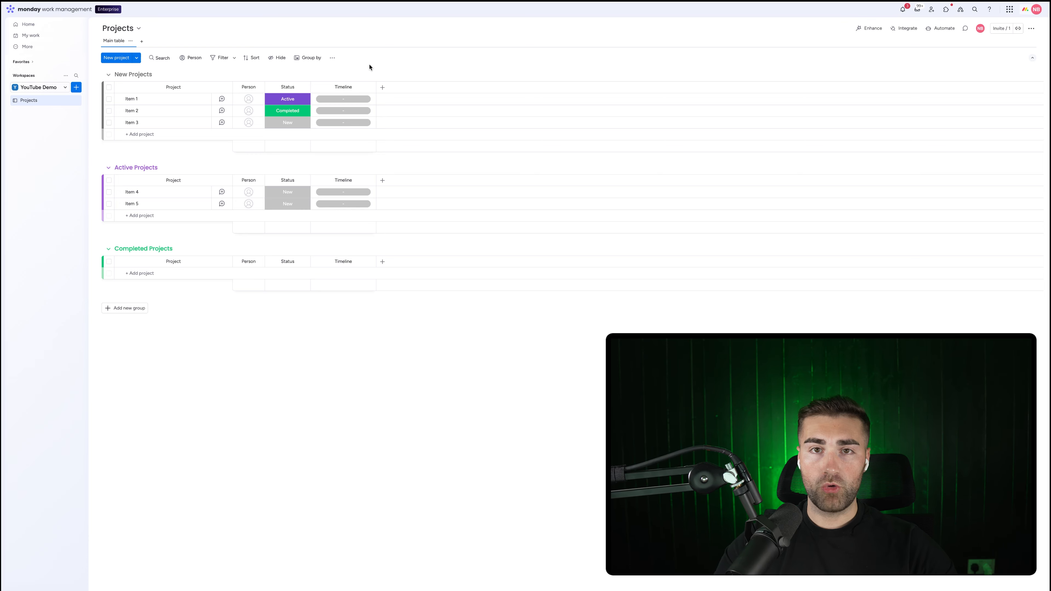
- Set Item 1's timeline from 11 to 14 August 2025
left_click(343, 101)
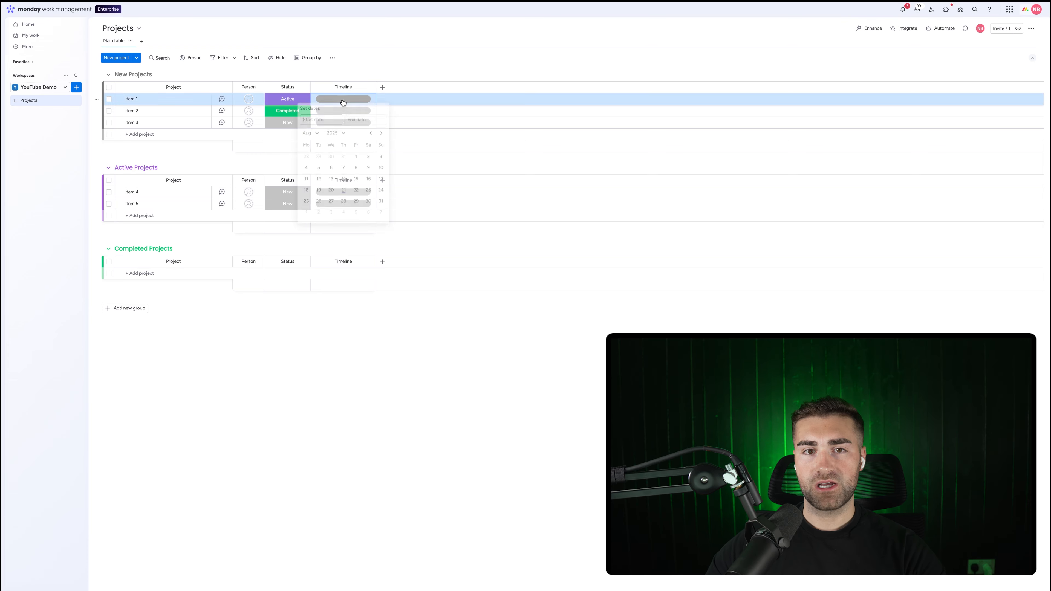
left_click(307, 182)
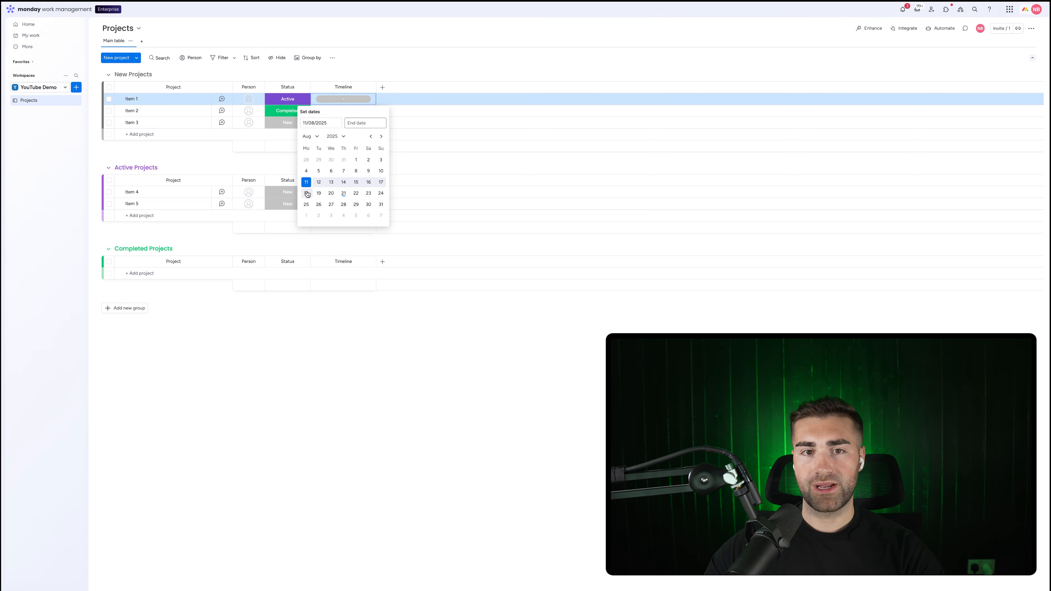
left_click(307, 182)
double_click(307, 182)
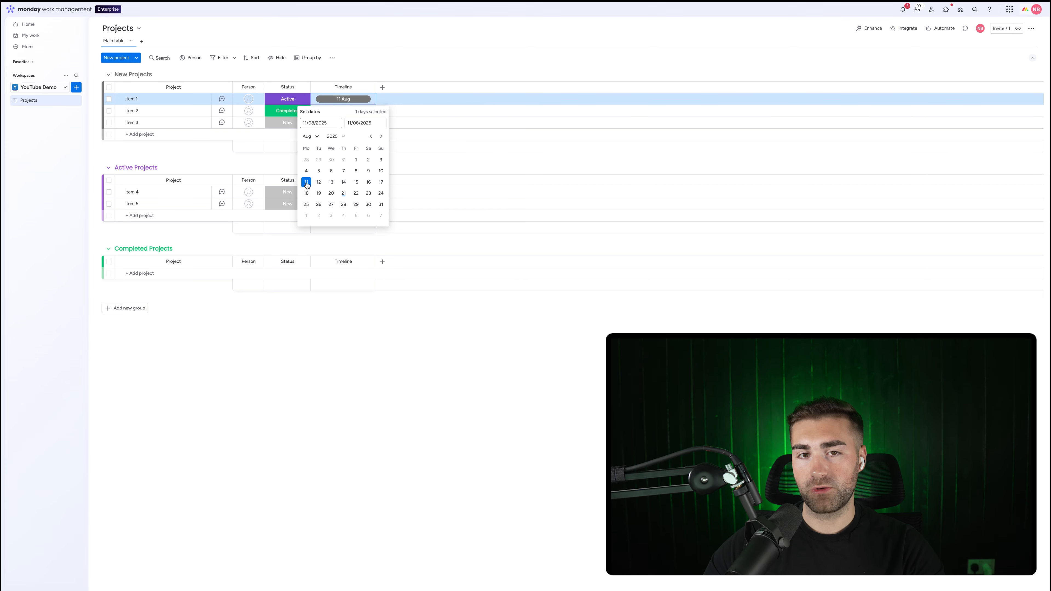
left_click(311, 184)
left_click(307, 183)
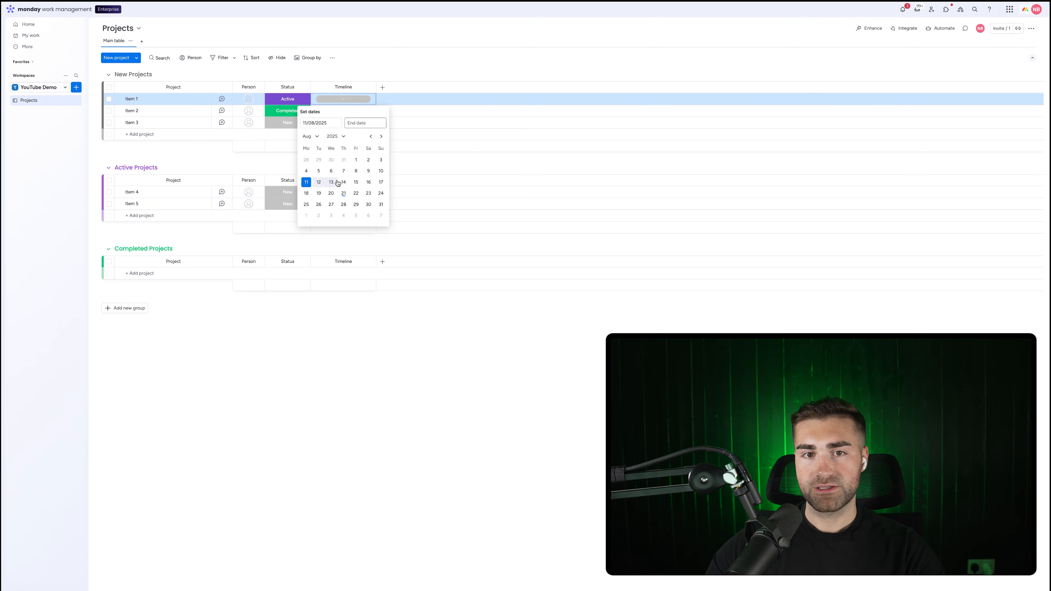
left_click(342, 183)
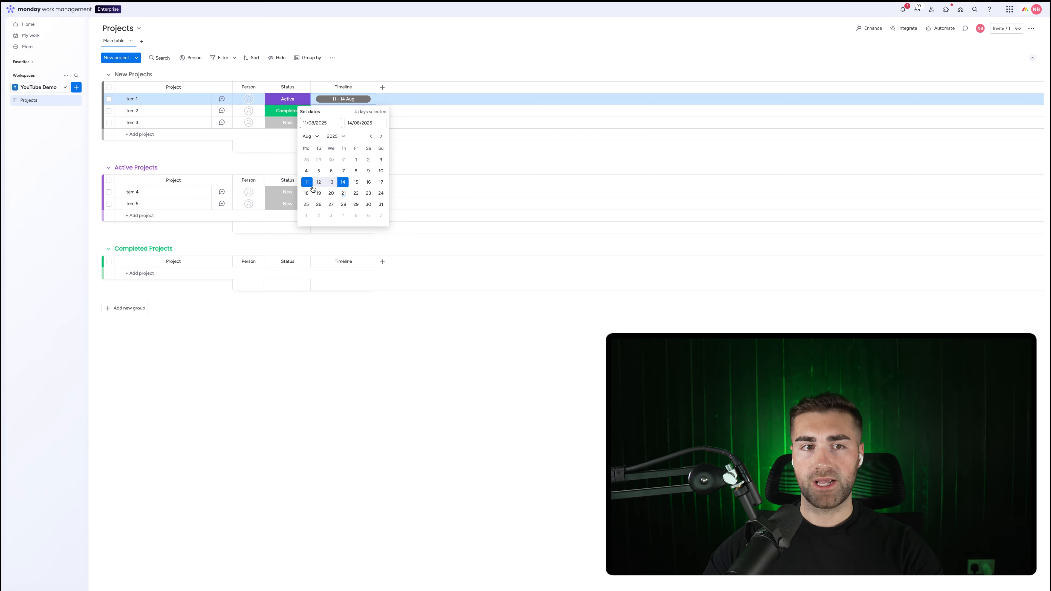
left_click(377, 69)
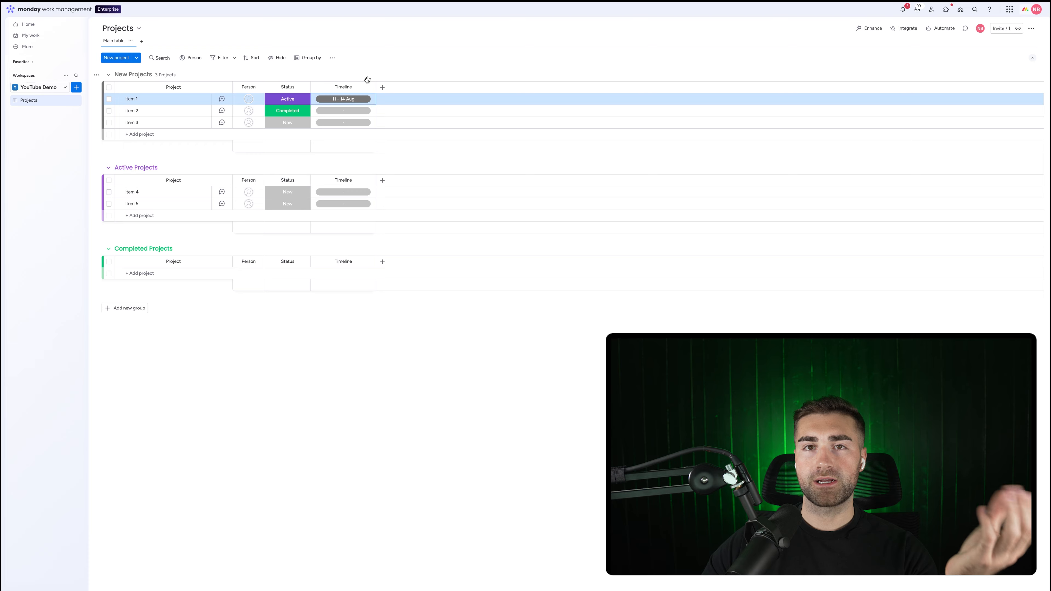
left_click(376, 61)
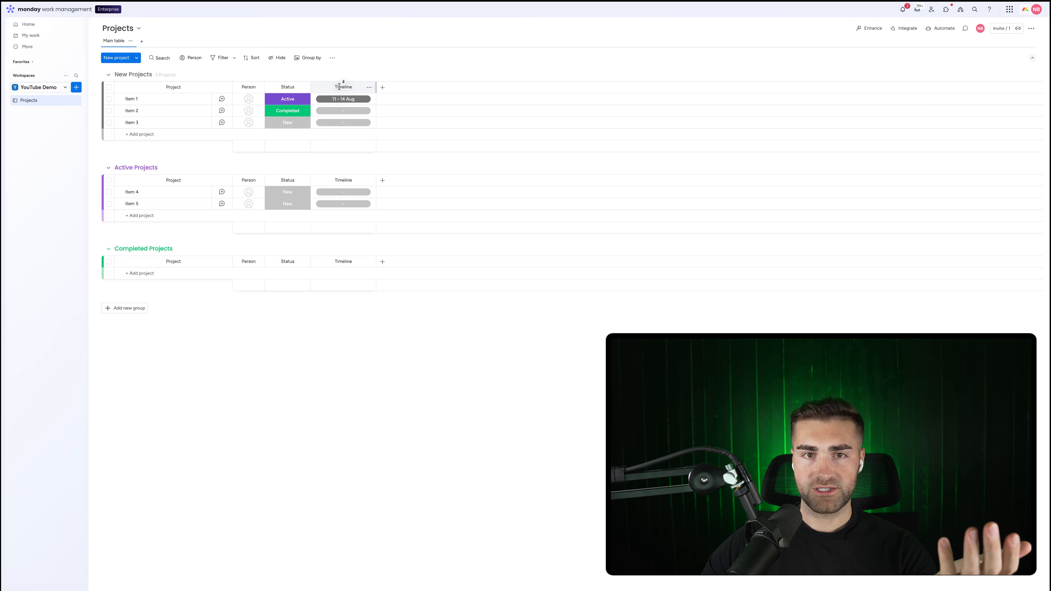
- Rename Item 1 as "Project 1 - Phase 1" and Item 2 as "Project 1 - Phase 2"
left_click(129, 102)
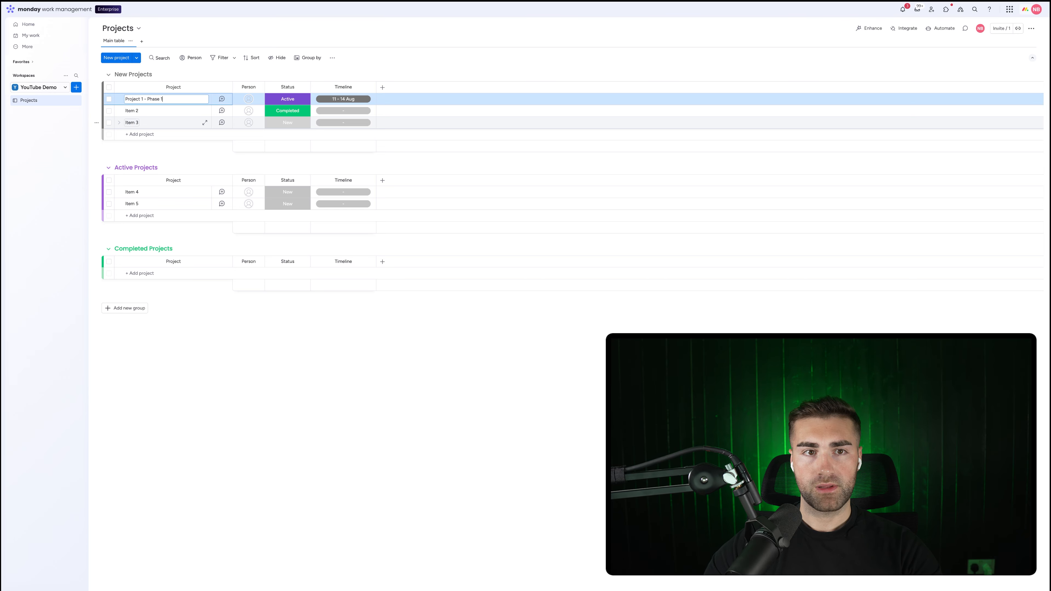
left_click(129, 110)
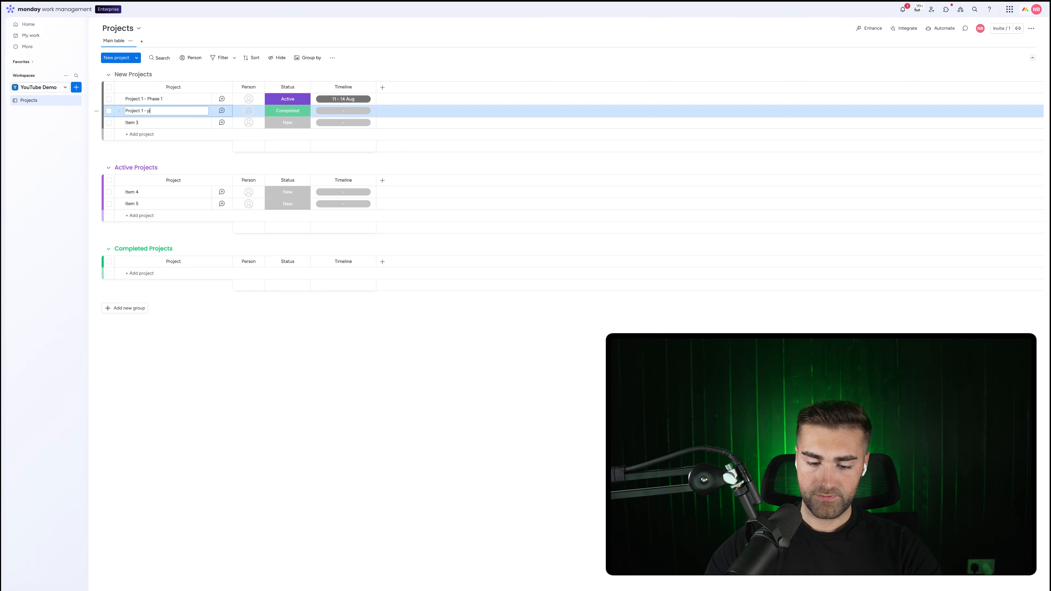
type("Project 1 - pHase 2")
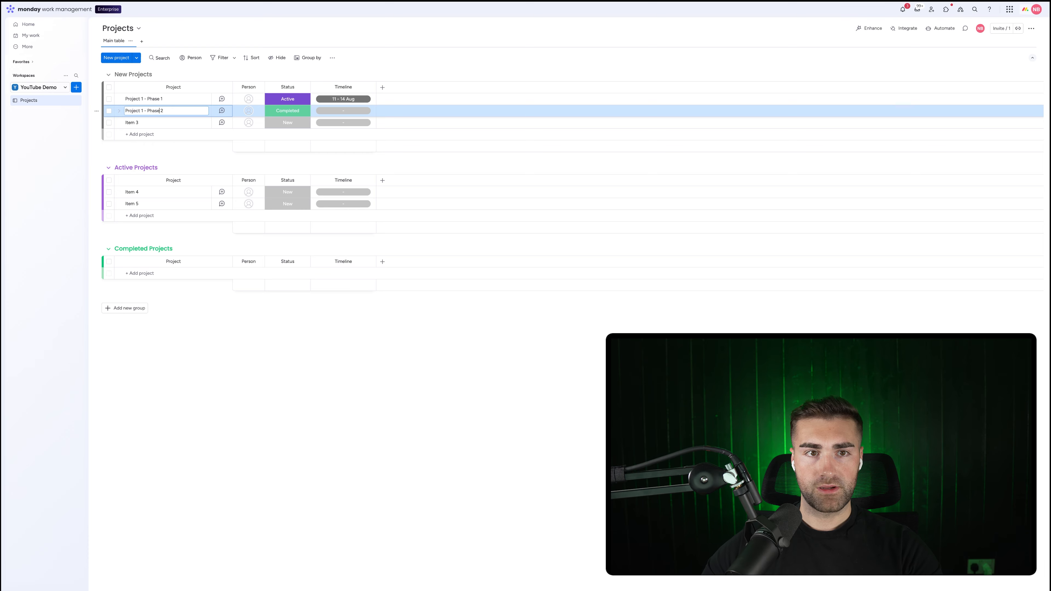
- Copy the Phase 2 project name over Item 3 and change it to "Project 1 - Phase 3"
key("super+a")
key("super+c")
left_click(131, 123)
key("super+a")
key("super+v")
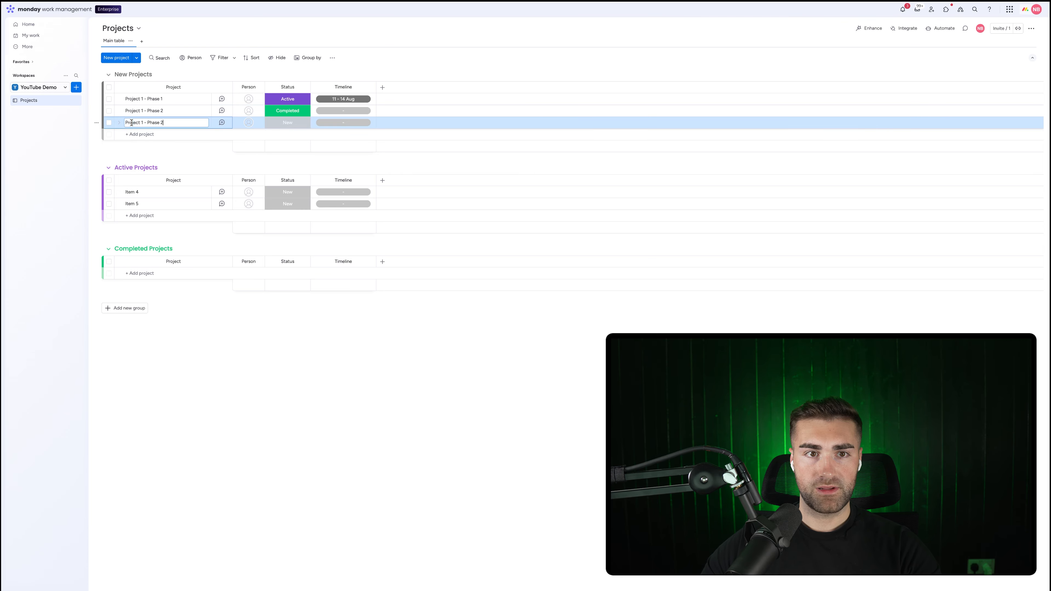
key("BackSpace")
type("3")
key("Return")
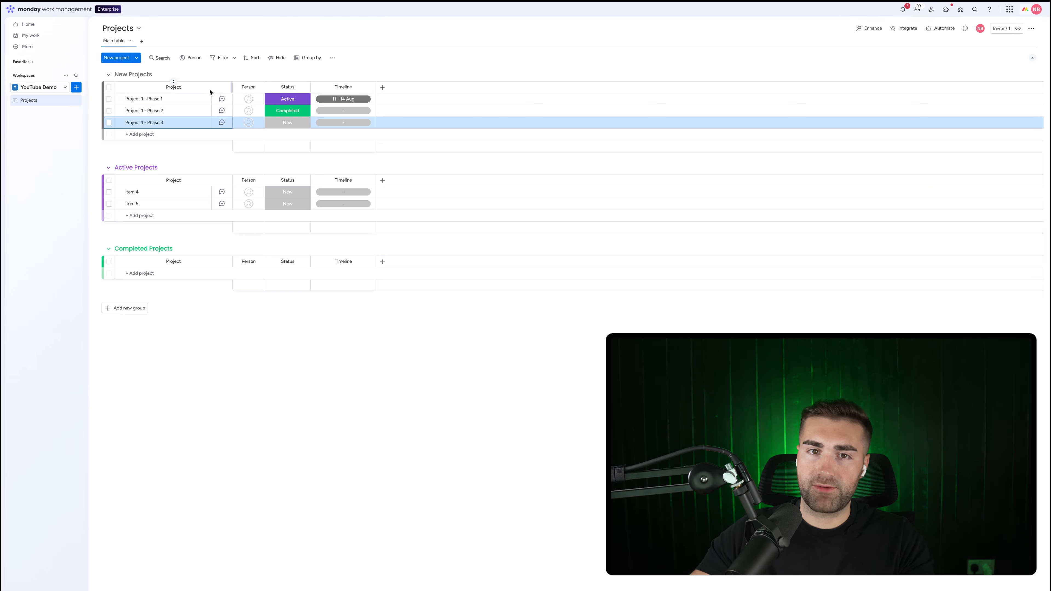
left_click(398, 48)
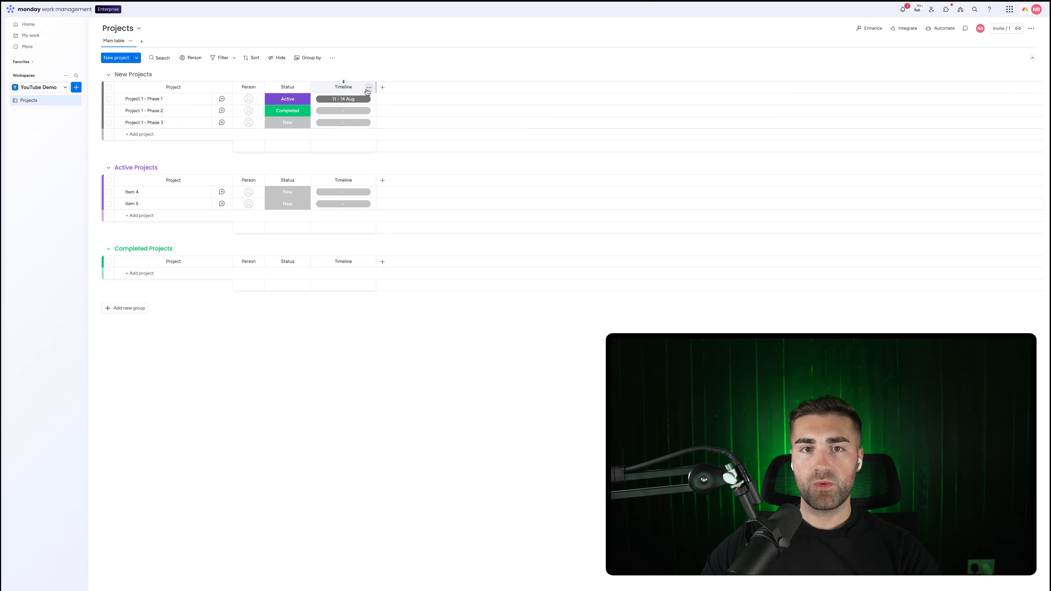
- In the Timeline column settings, enable week numbers and the 'Set as milestone' option, and disable weekends
left_click(369, 89)
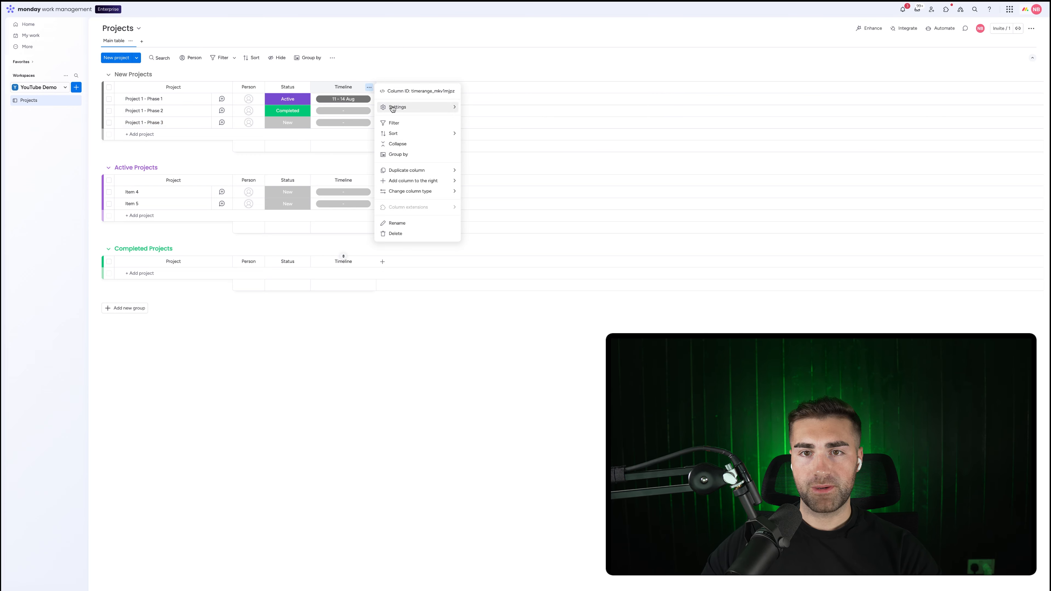
mouse_move(397, 106)
left_click(487, 110)
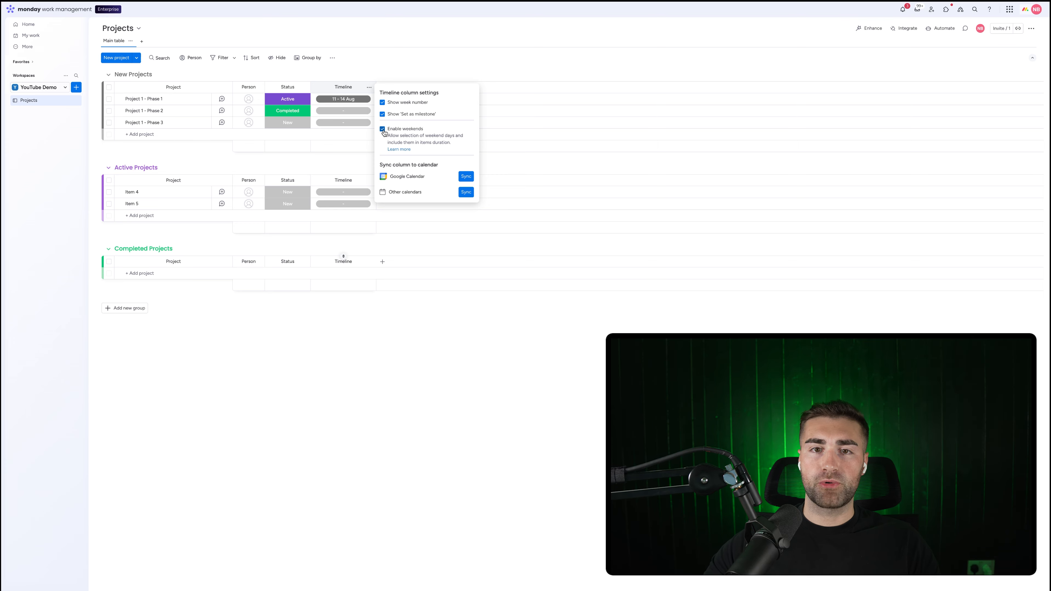
left_click(382, 129)
left_click(582, 320)
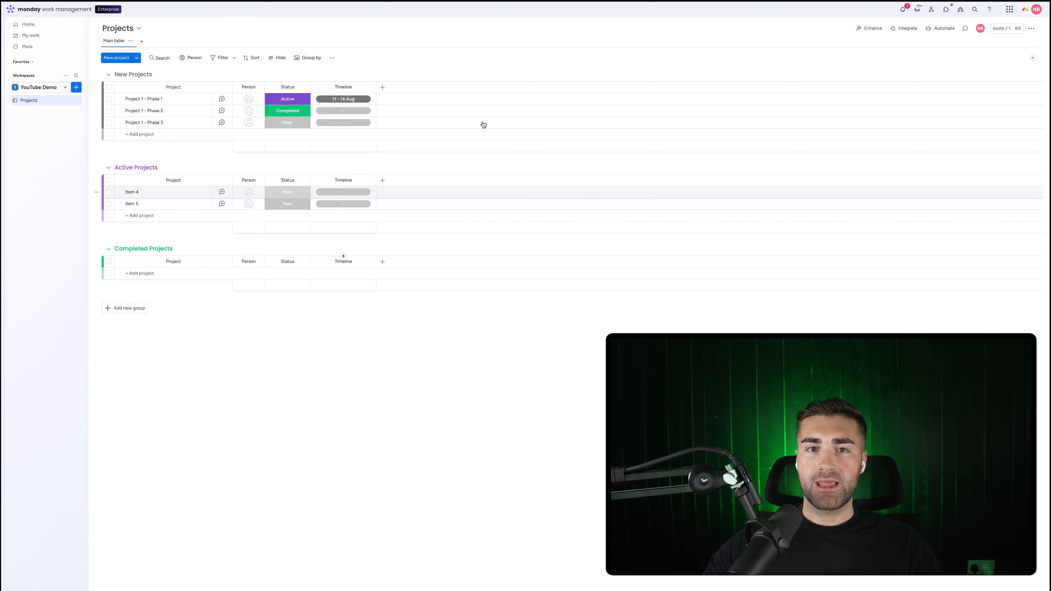
- Set the timeline of Project 1 - Phase 1 from 11 to 18 August 2025 and review the selected range
left_click(327, 100)
left_click(342, 28)
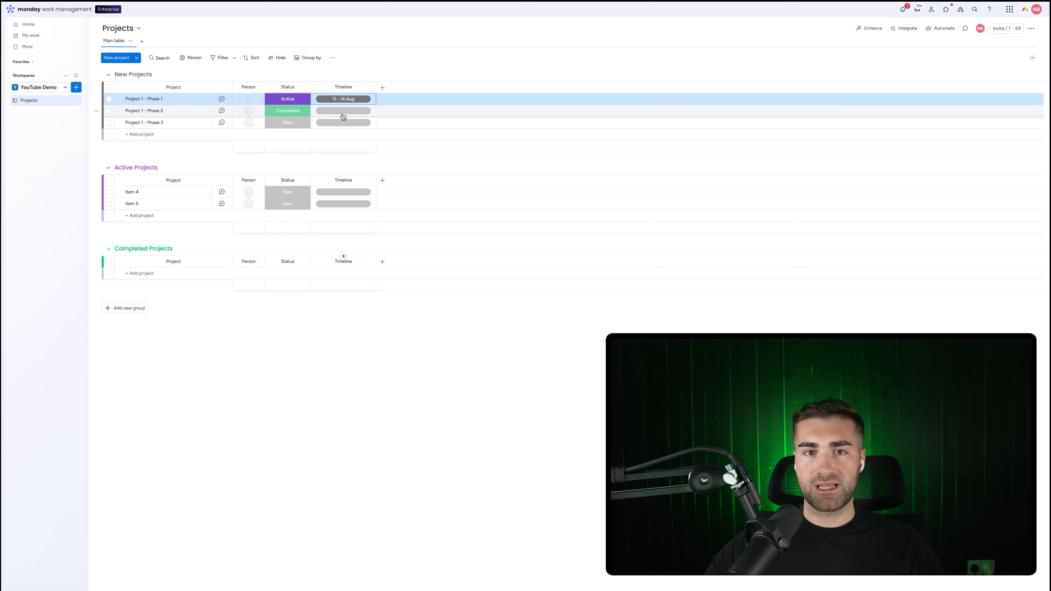
left_click(344, 101)
left_click(314, 183)
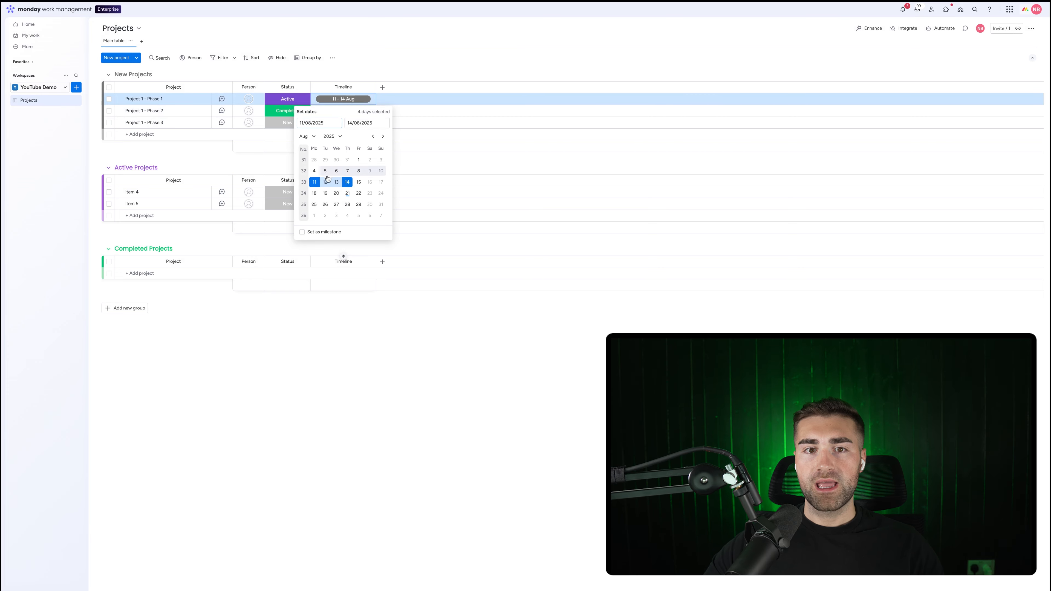
left_click(314, 183)
left_click(314, 193)
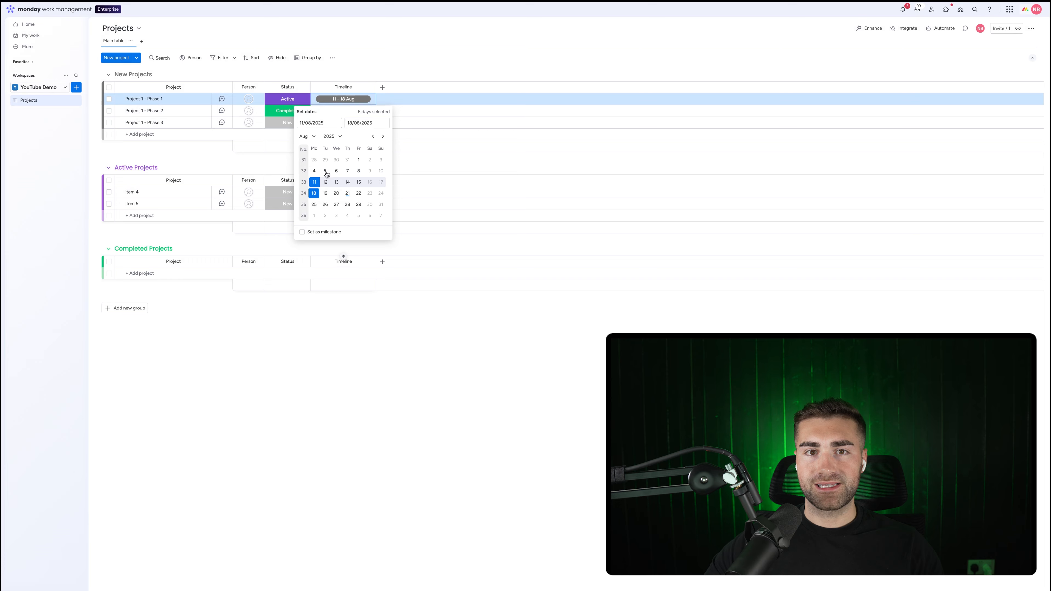
left_click(389, 58)
left_click(351, 101)
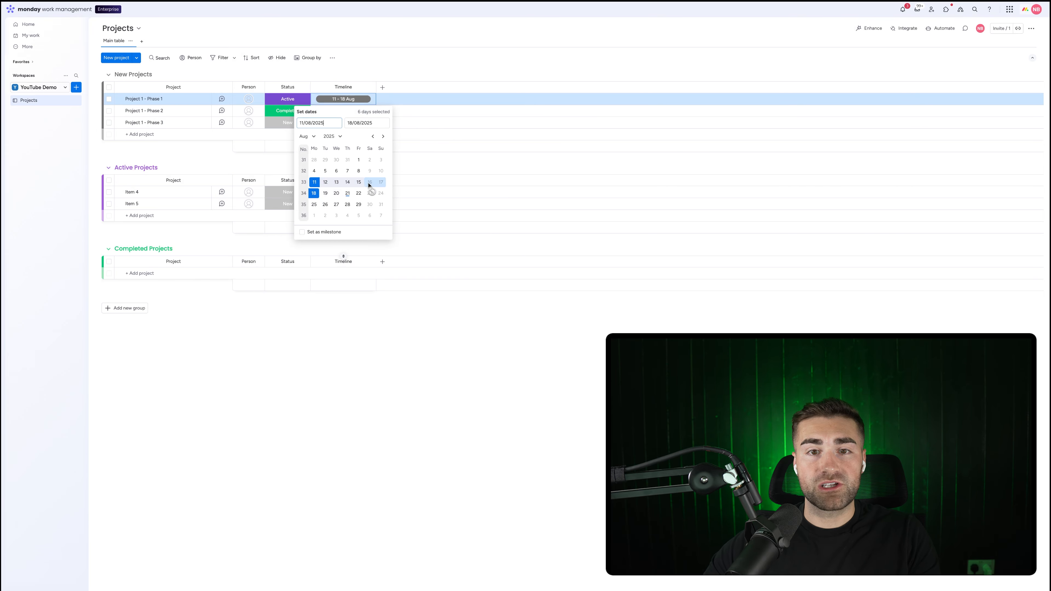
left_click(372, 93)
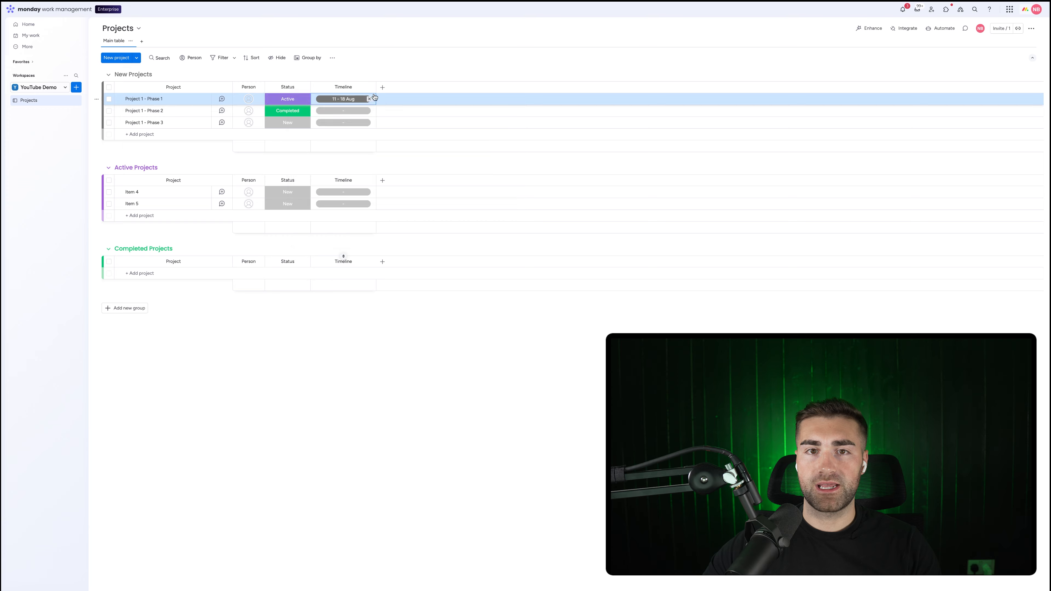
- Re-enable weekends in the Timeline column settings and check the date range of Project 1 - Phase 1
left_click(369, 87)
mouse_move(399, 107)
left_click(513, 114)
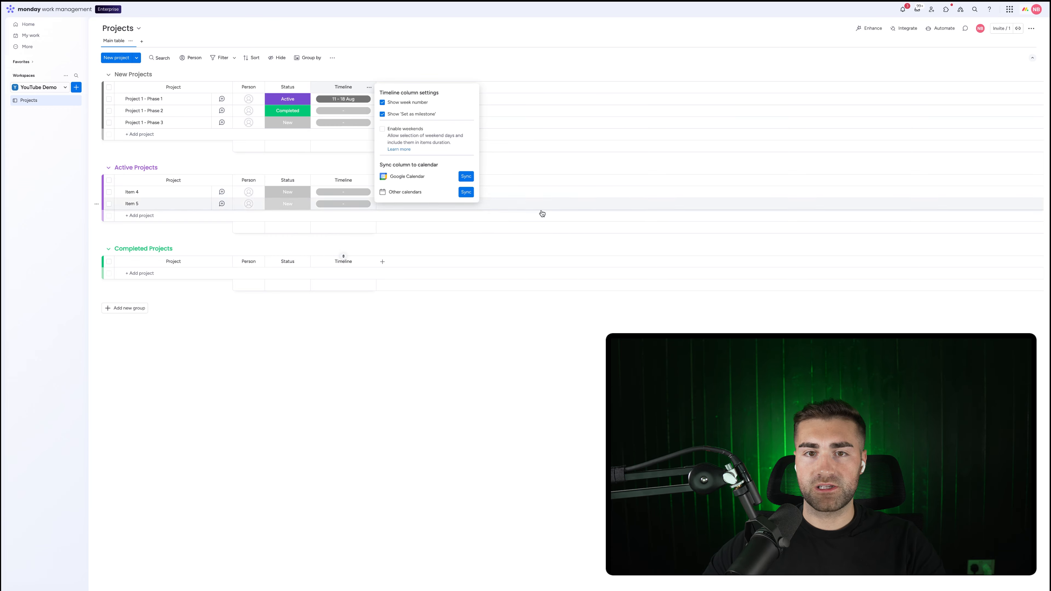
left_click(444, 37)
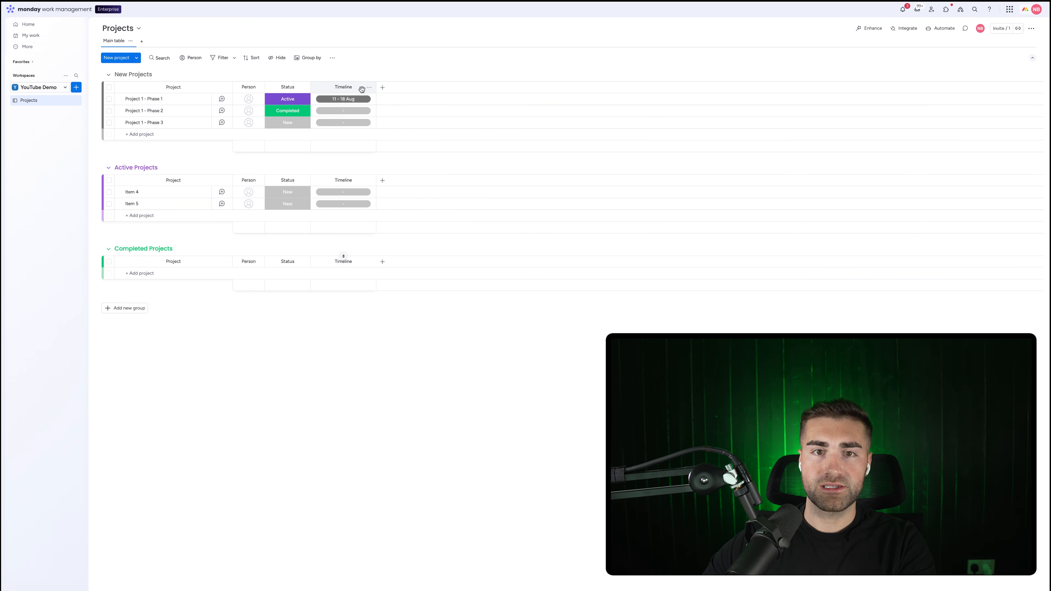
left_click(344, 103)
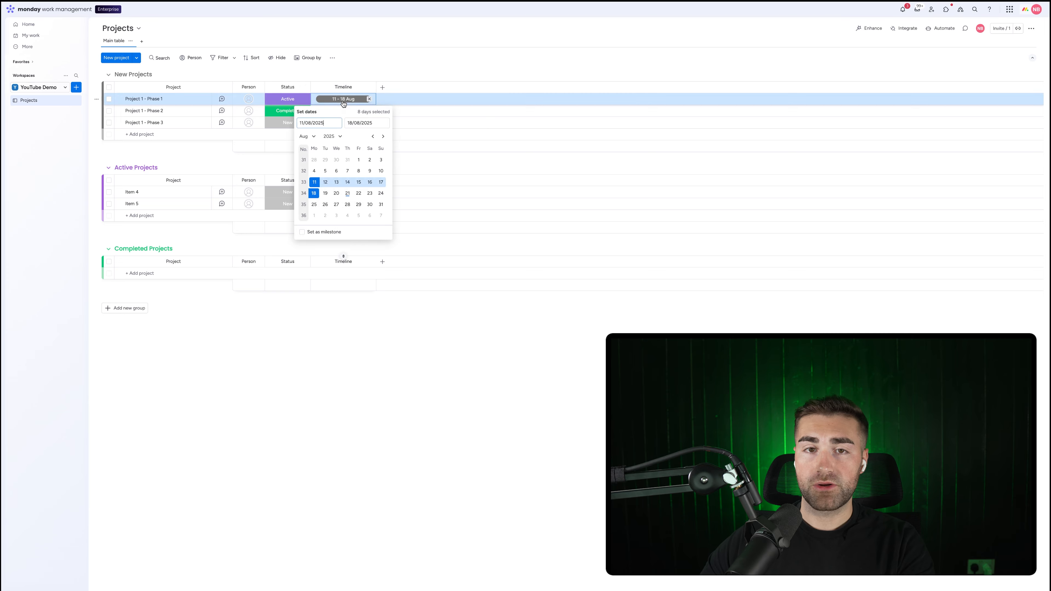
left_click(345, 69)
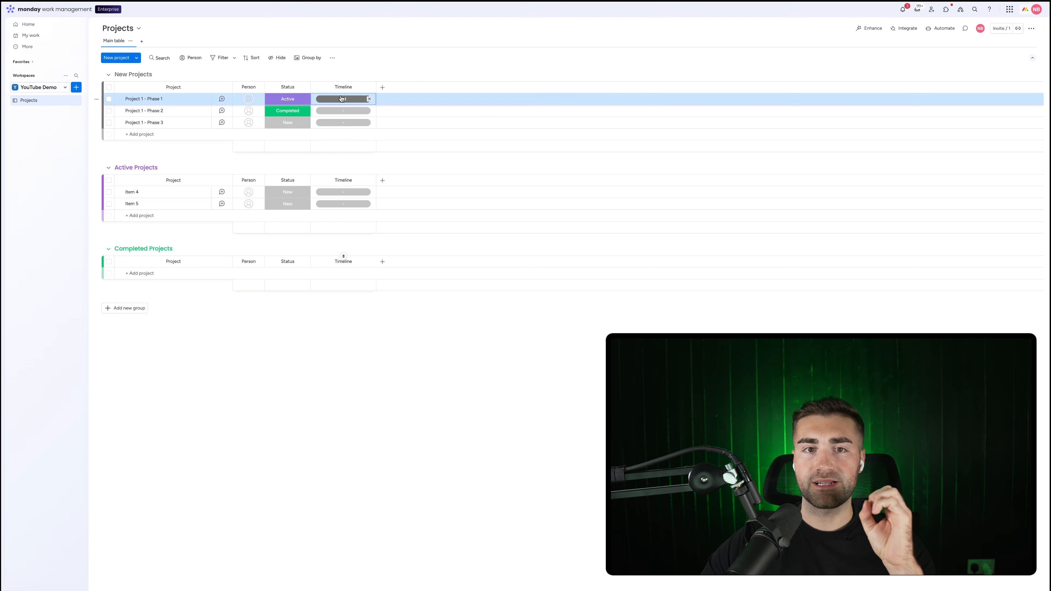
- Set the timeline of Project 1 - Phase 2 as a milestone on 21 August 2025
left_click(337, 112)
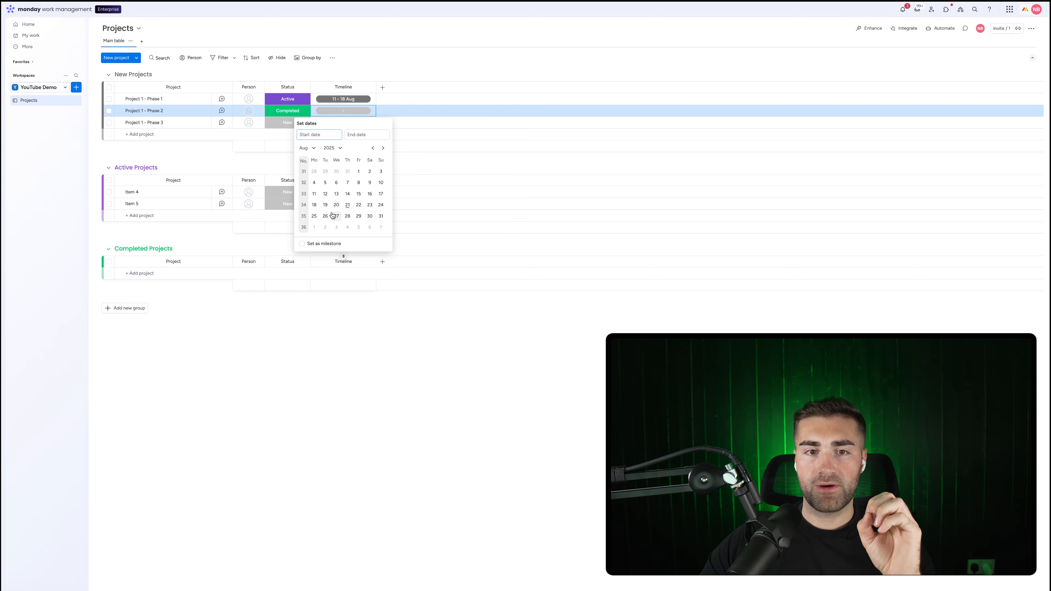
left_click(303, 243)
left_click(347, 205)
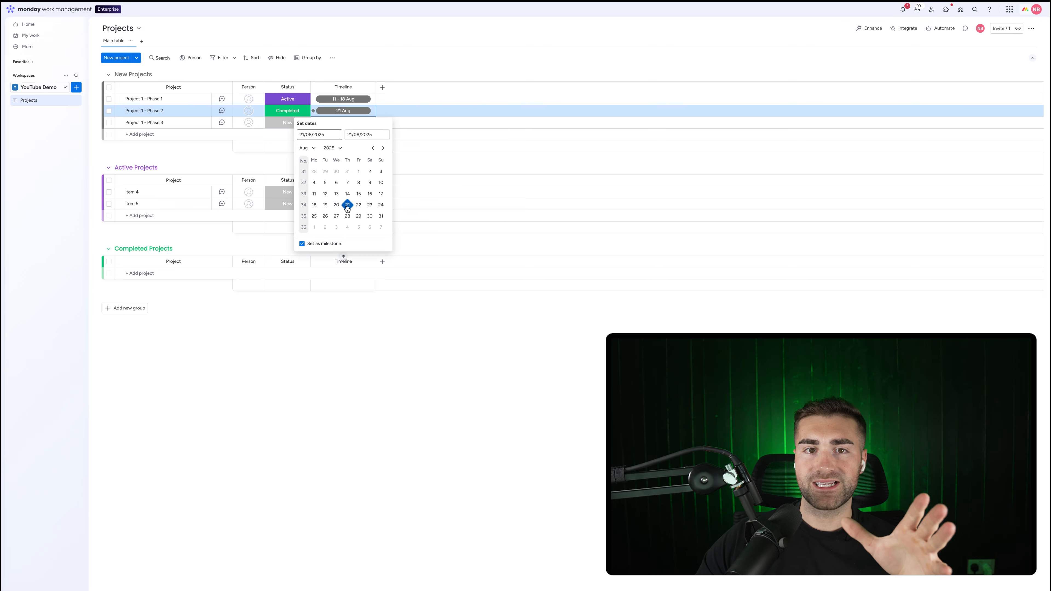
left_click(353, 88)
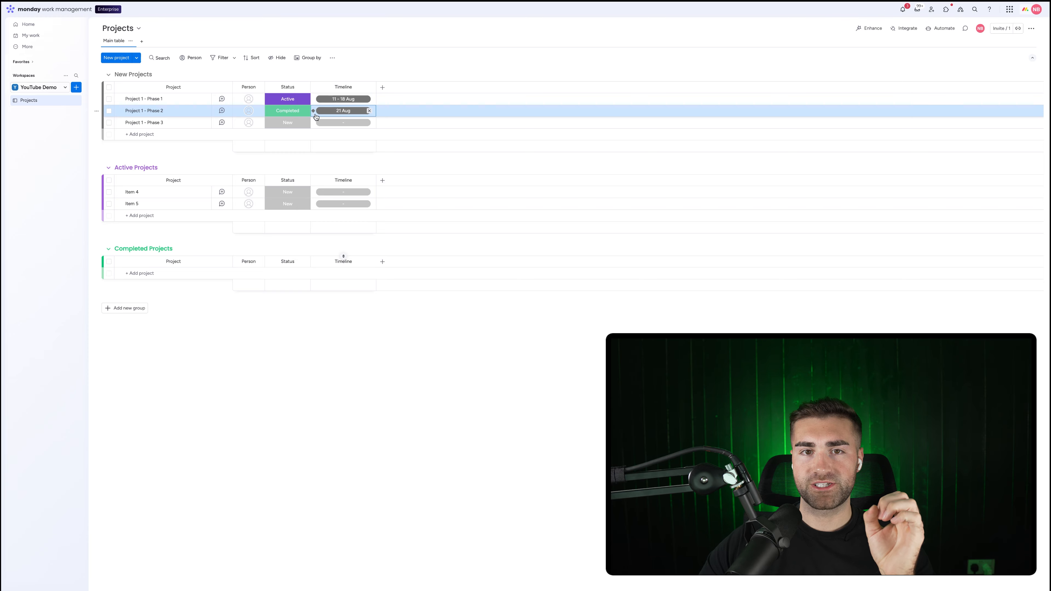
left_click(326, 115)
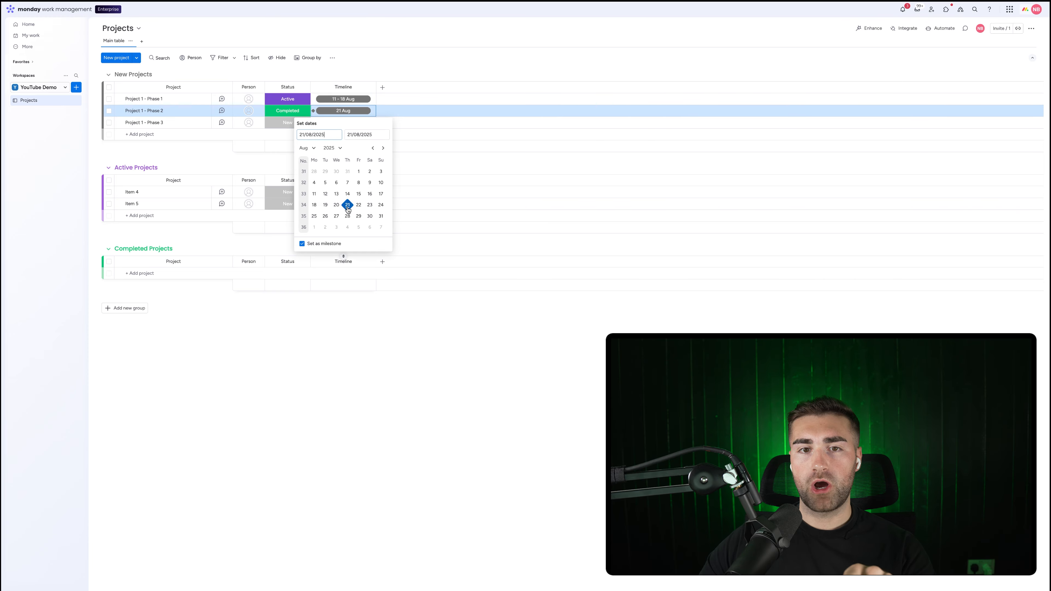
left_click(364, 73)
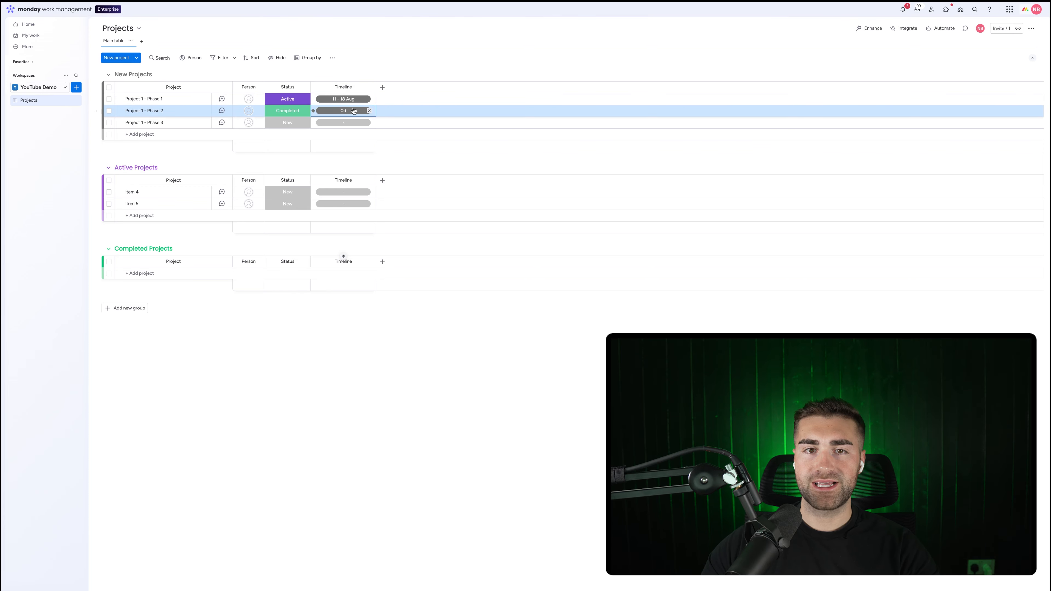
- Turn off the milestone setting for Project 1 - Phase 2 and set its timeline from 21 to 28 August 2025
left_click(348, 115)
left_click(319, 244)
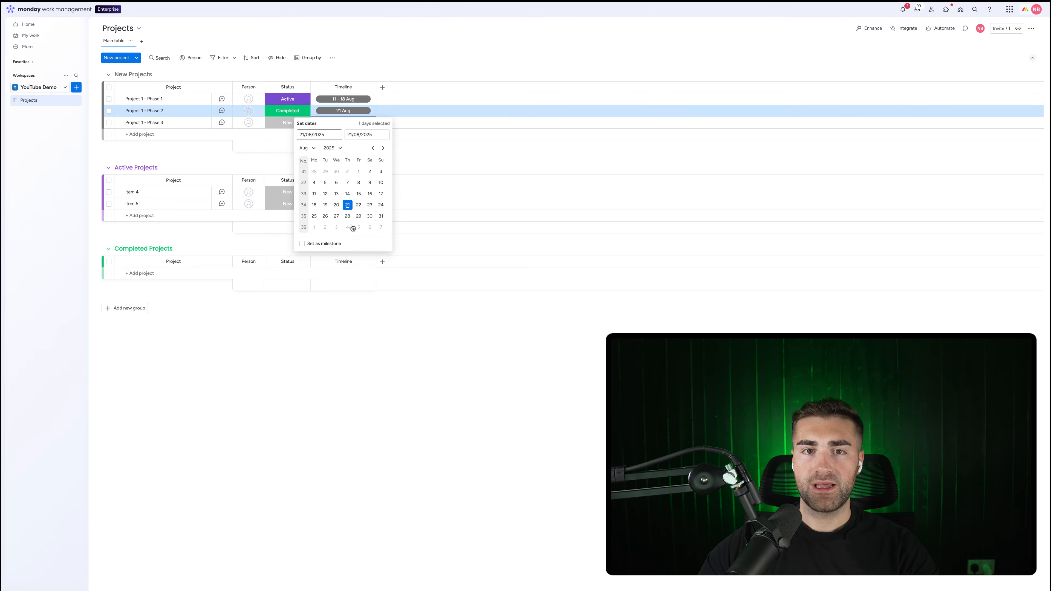
left_click(381, 58)
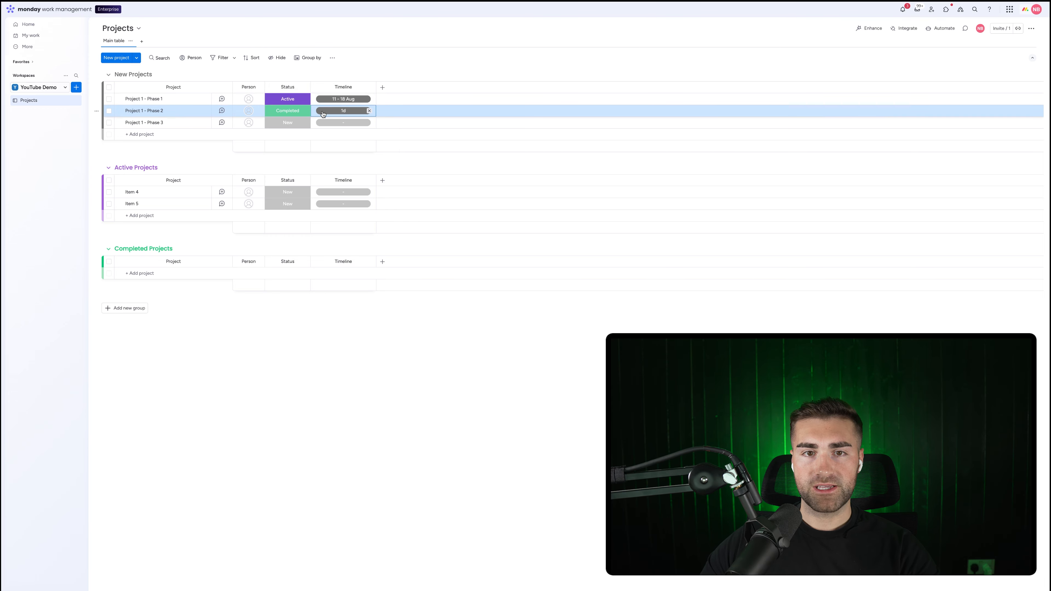
left_click(331, 112)
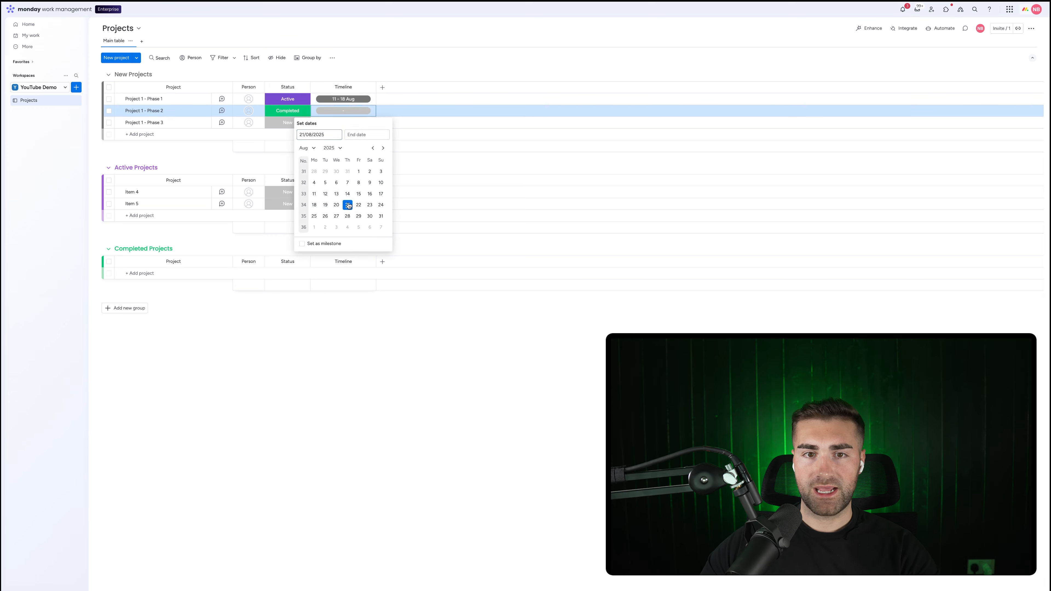
left_click(348, 216)
- Set the timeline of Project 1 - Phase 3 from 29 August to 9 September 2025
left_click(343, 123)
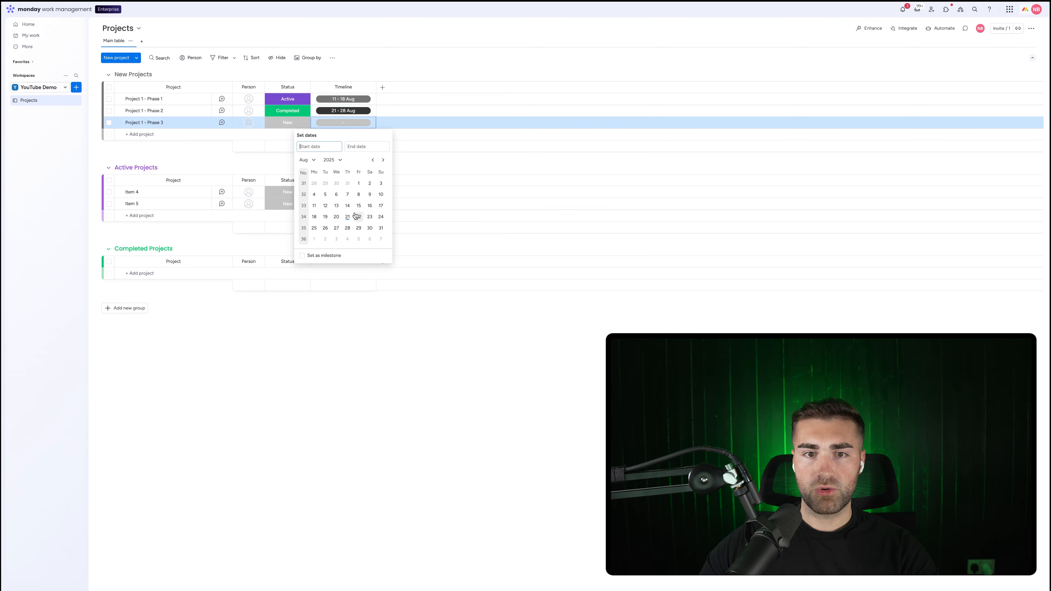
left_click(358, 228)
left_click(383, 160)
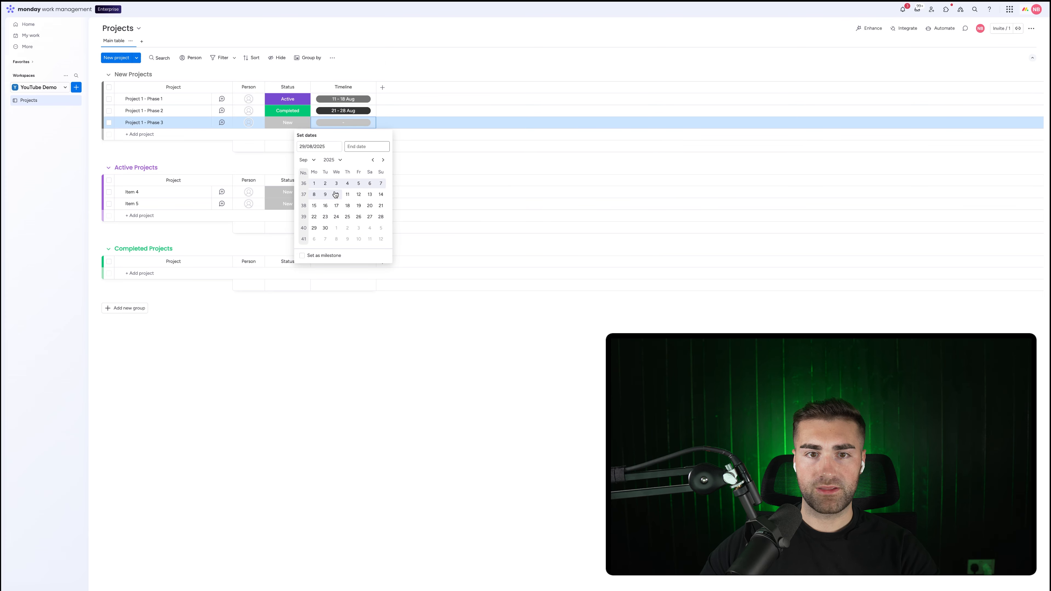
left_click(325, 194)
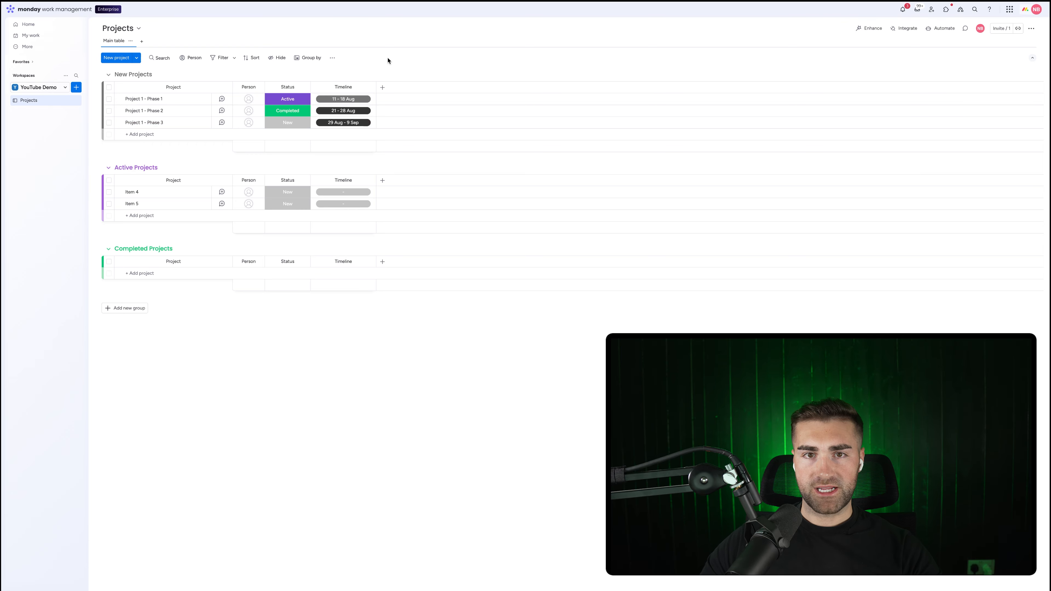
- Set the Timeline column as a deadline connected to the Status and Person columns
left_click(369, 87)
mouse_move(405, 112)
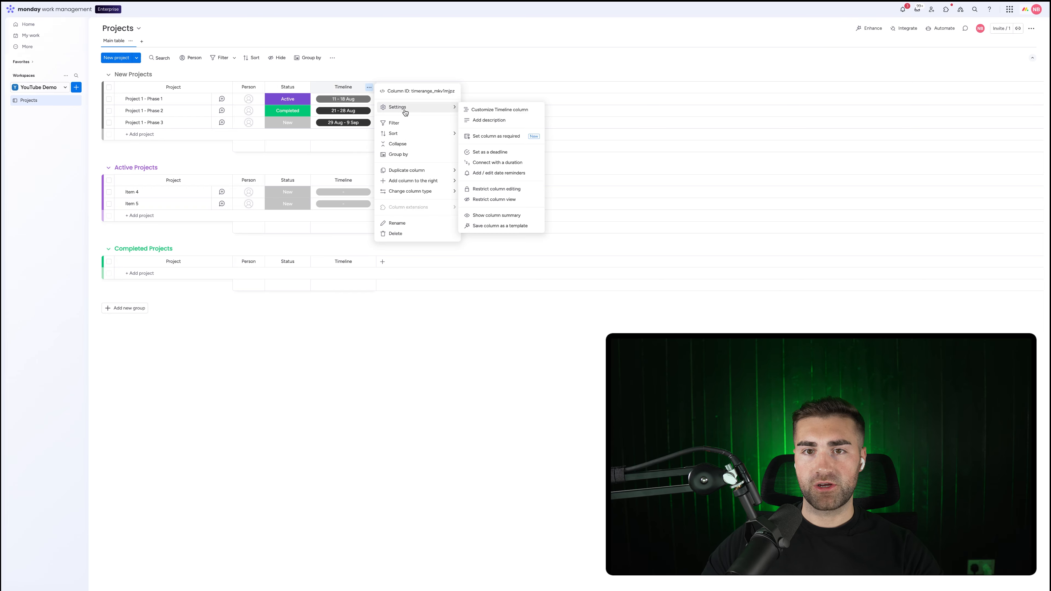
left_click(507, 154)
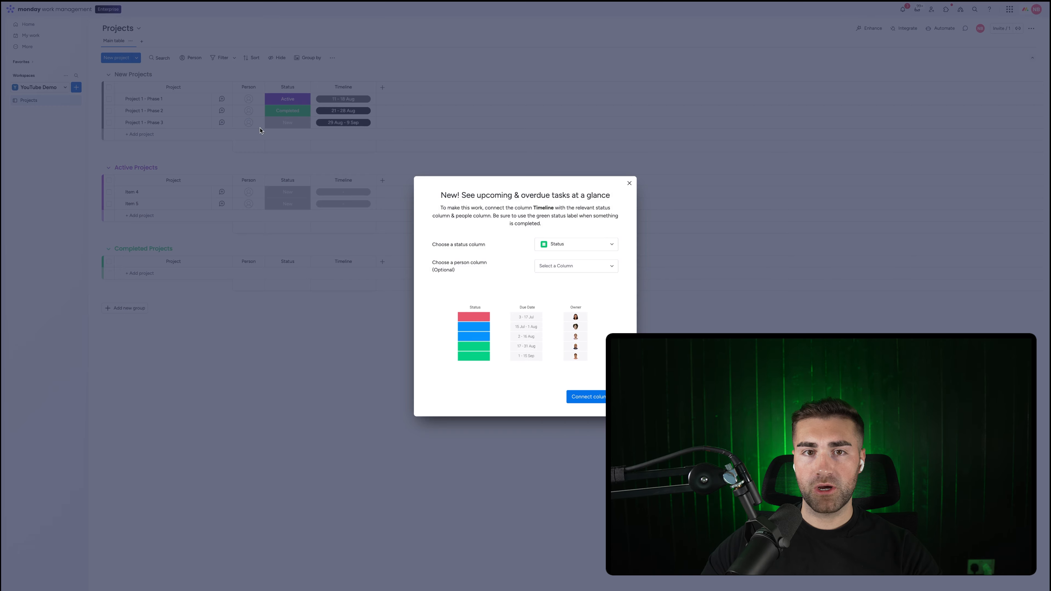
left_click(555, 265)
left_click(552, 283)
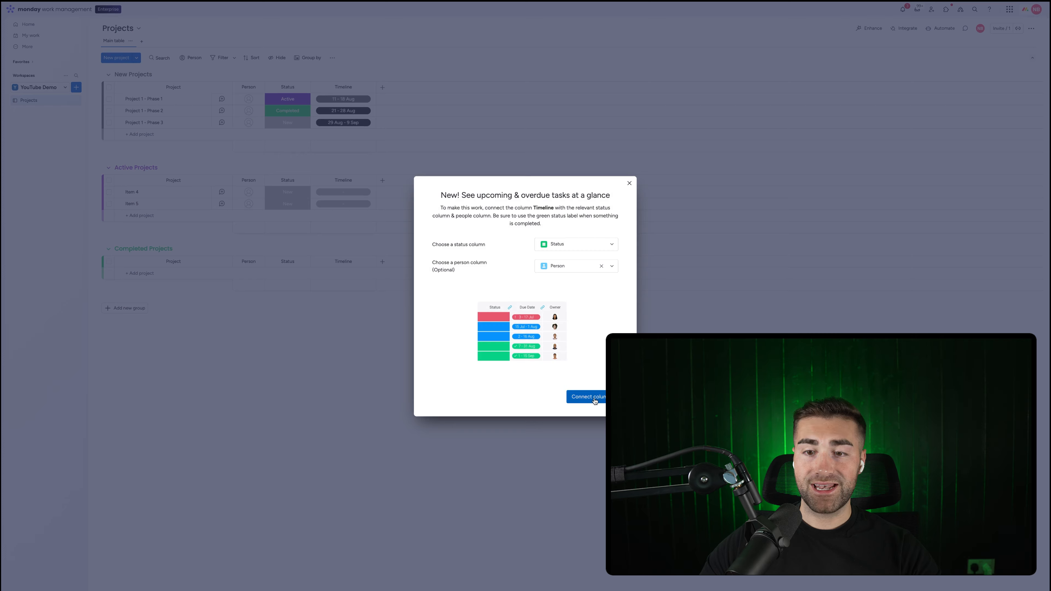
left_click(590, 398)
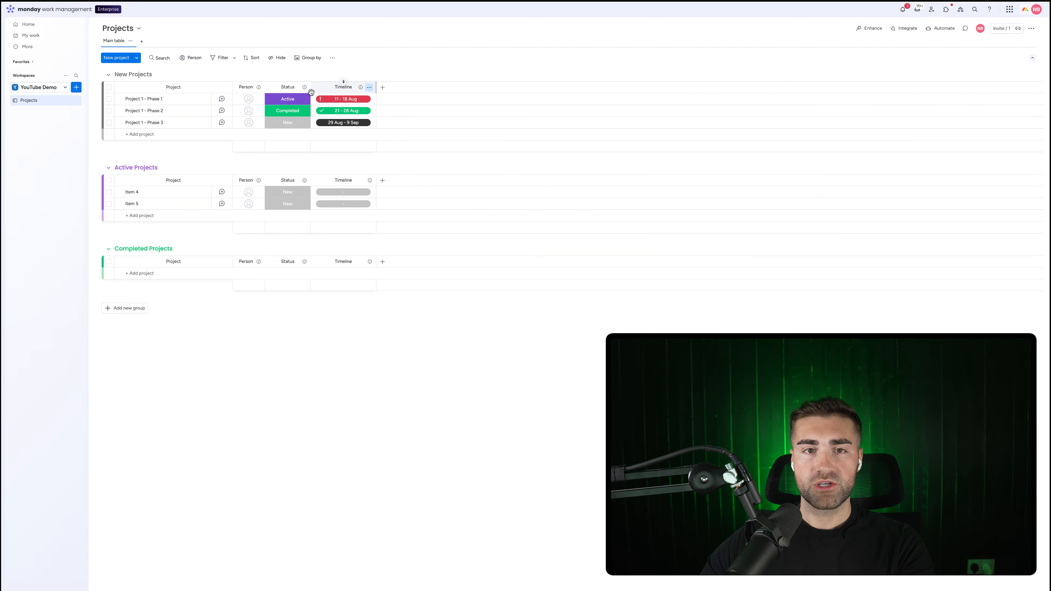
- Set the status of Project 1 - Phase 2 to Active and of Phase 1 and Phase 3 to New
left_click(290, 115)
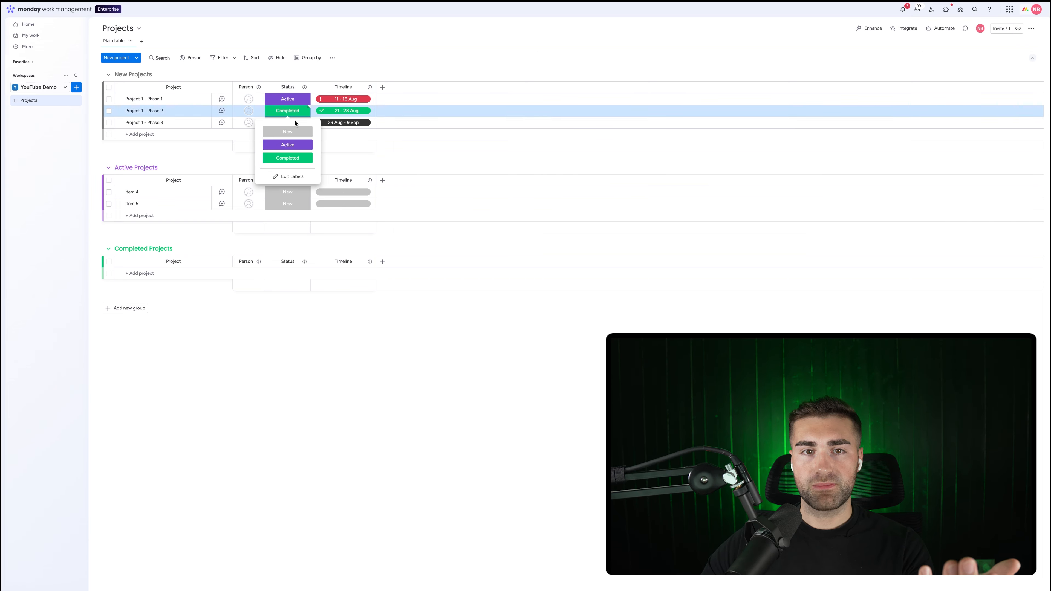
left_click(288, 143)
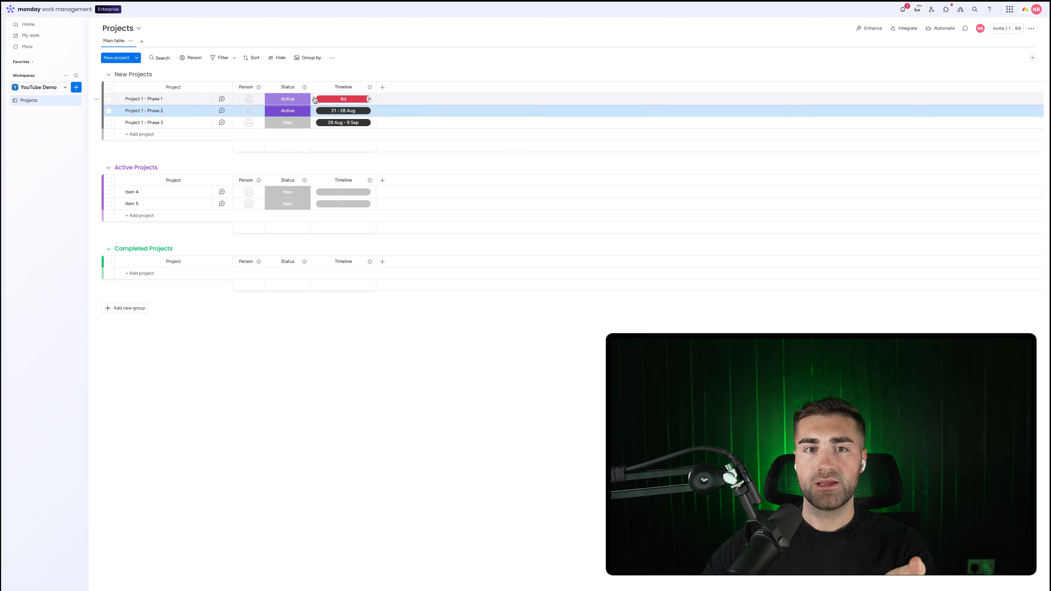
left_click(290, 99)
left_click(288, 113)
left_click(287, 122)
left_click(288, 140)
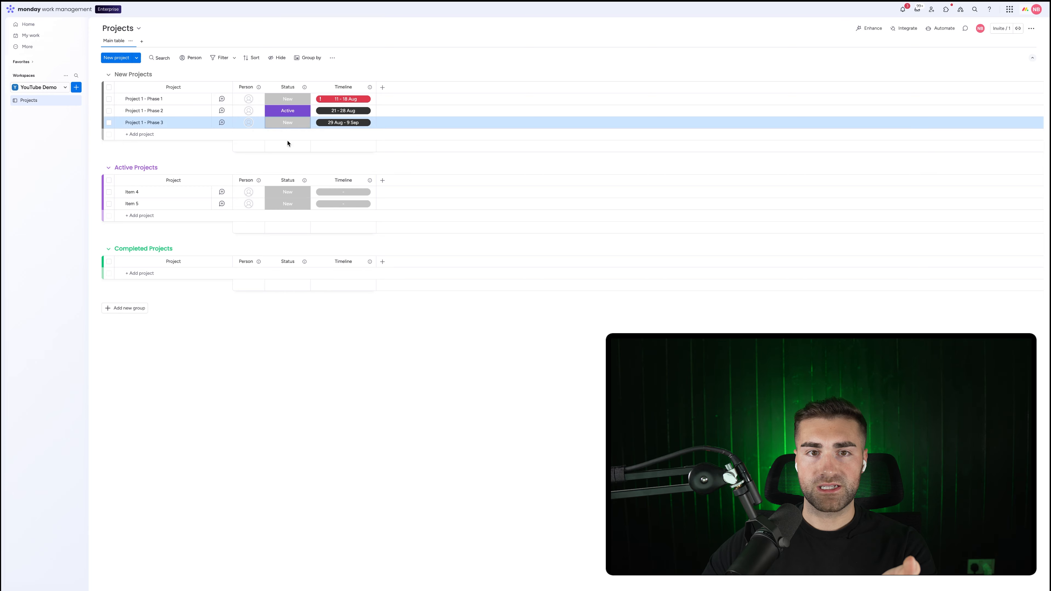
- Change the status of Project 1 - Phase 2 to New and of Project 1 - Phase 1 to Active
left_click(287, 111)
left_click(286, 133)
left_click(289, 100)
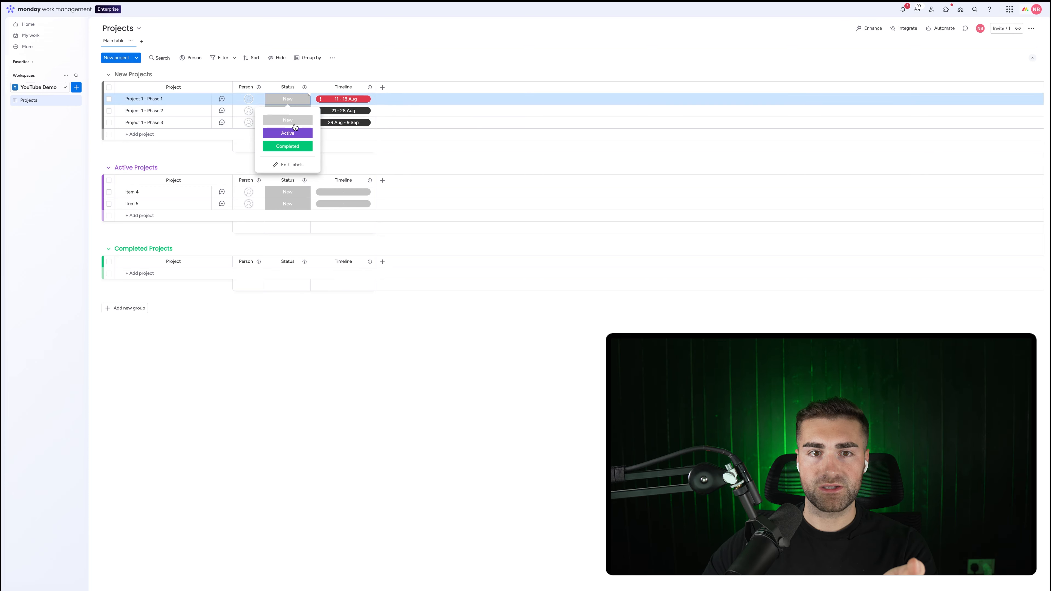
left_click(295, 131)
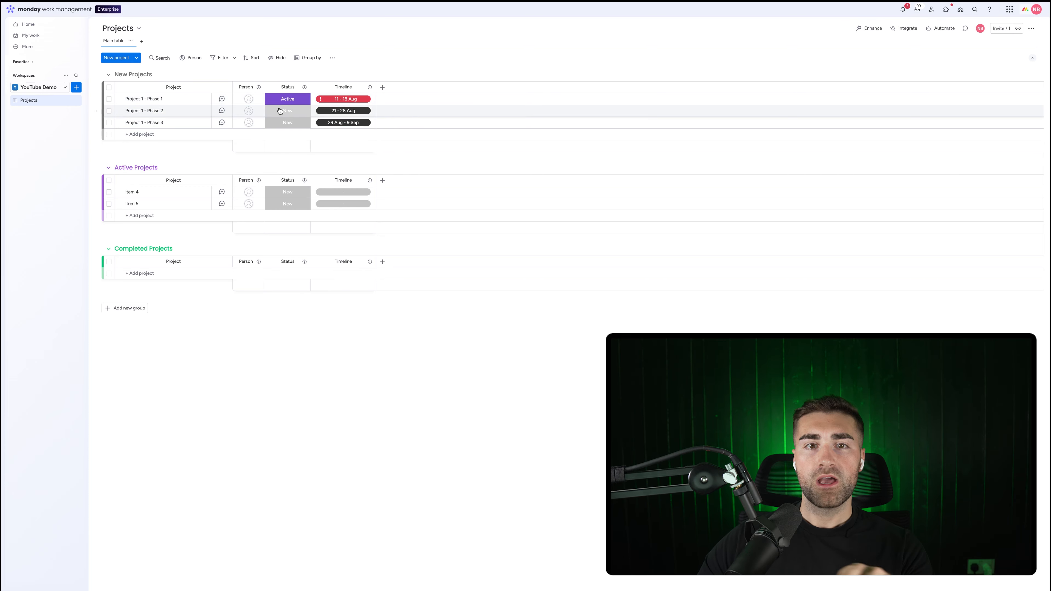
- Set the timeline of Project 1 - Phase 1 from 11 to 21 August 2025
left_click(327, 101)
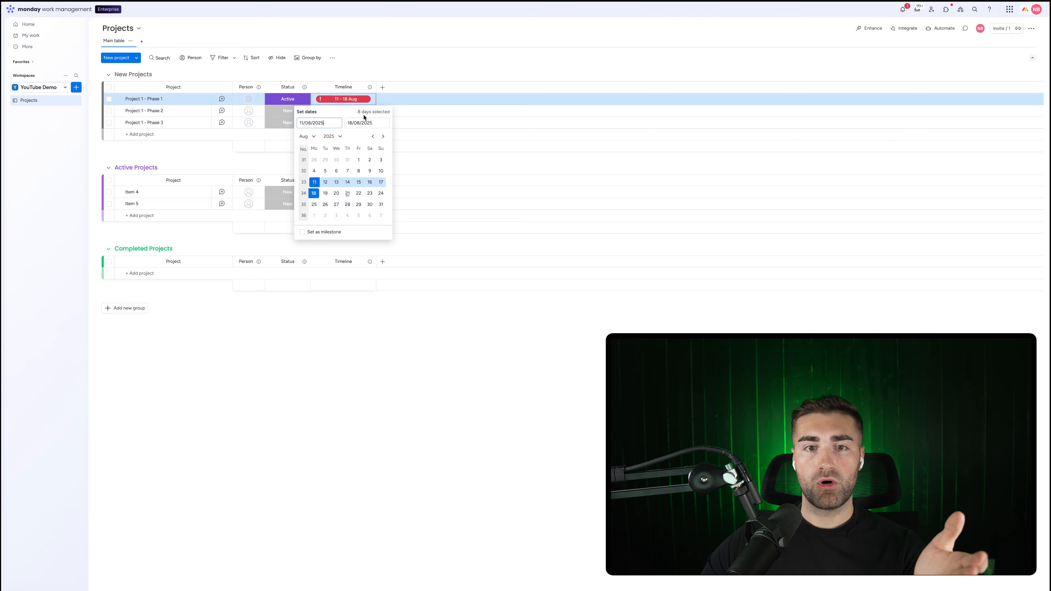
left_click(314, 185)
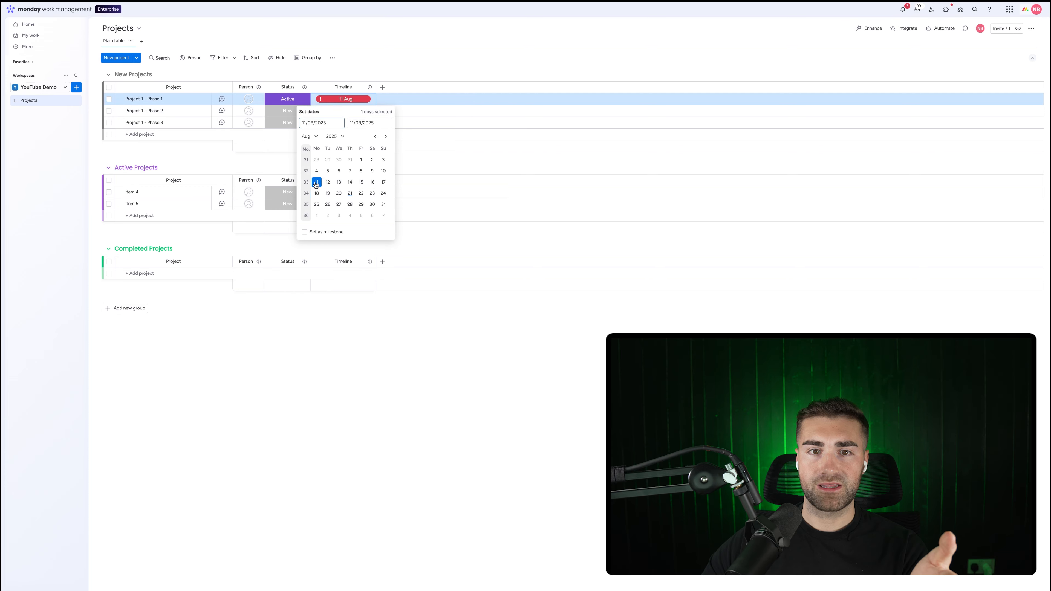
left_click(350, 194)
left_click(366, 73)
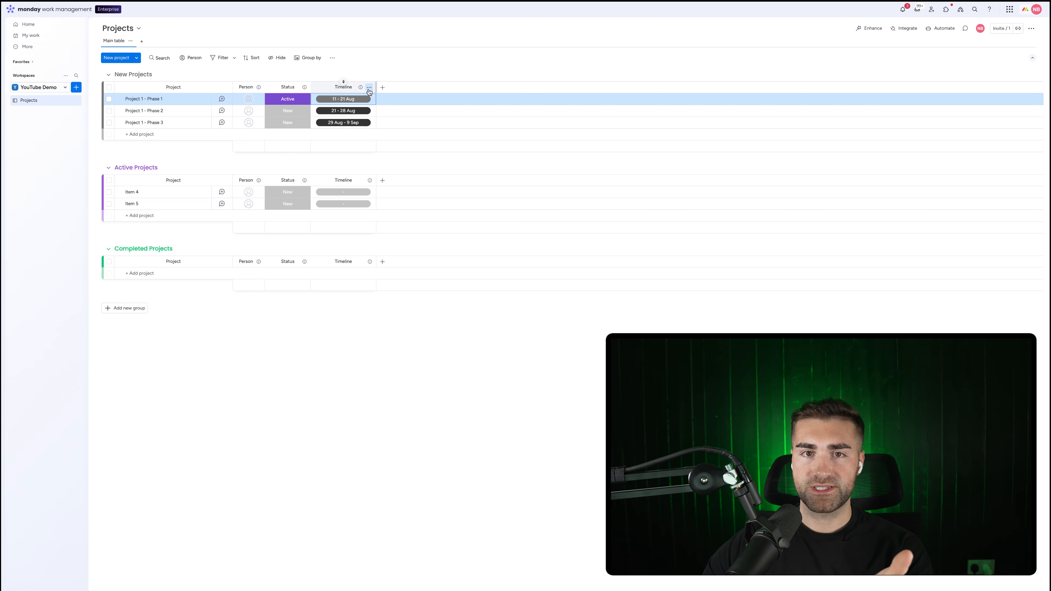
left_click(369, 88)
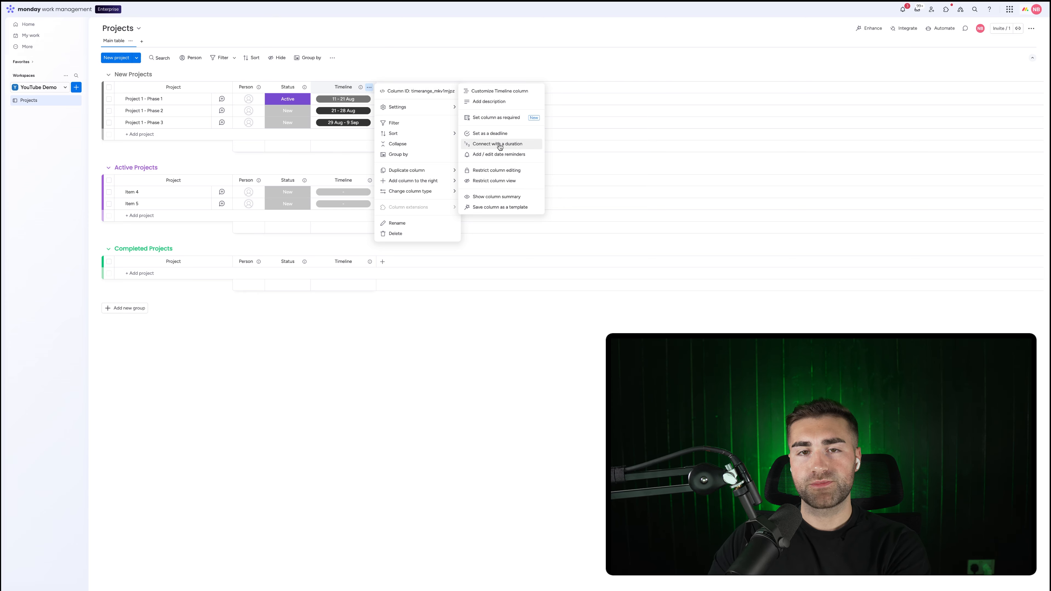
left_click(380, 73)
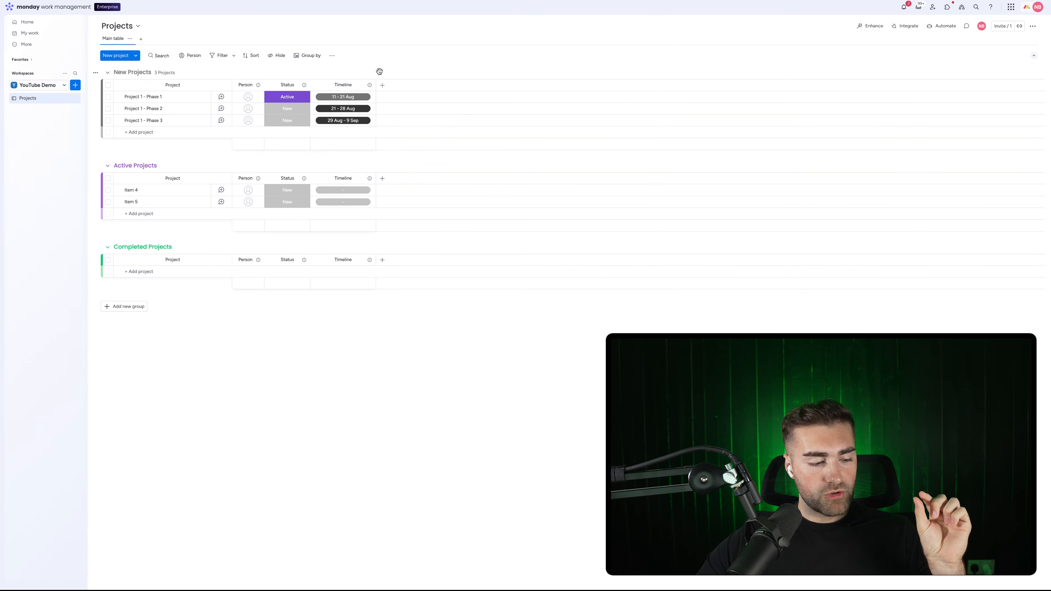
mouse_move(338, 99)
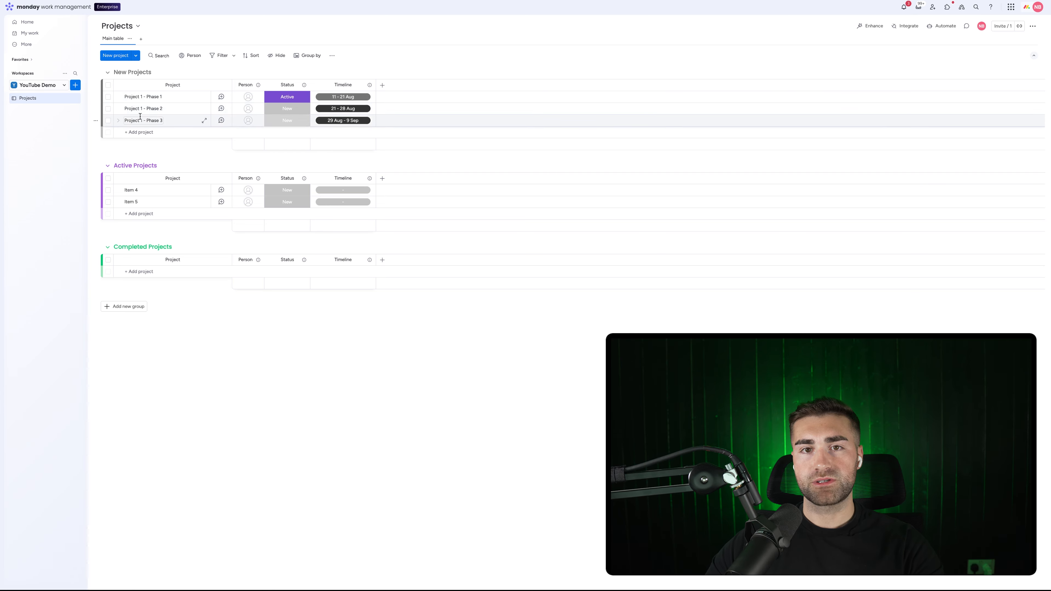
- Find the Dependency column type and add it to the Projects board after the Timeline column
left_click(382, 85)
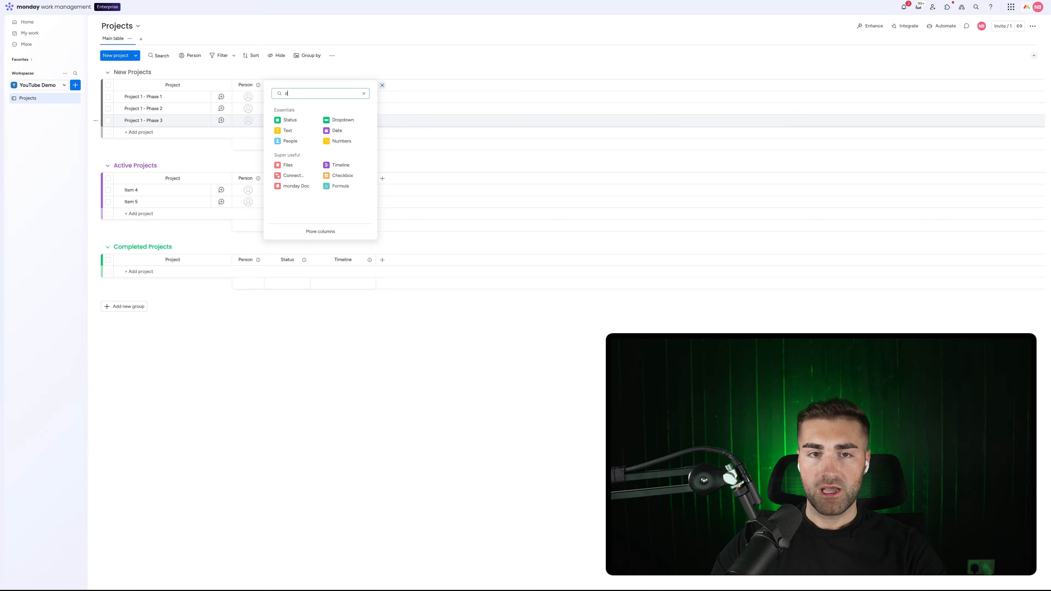
type("depe")
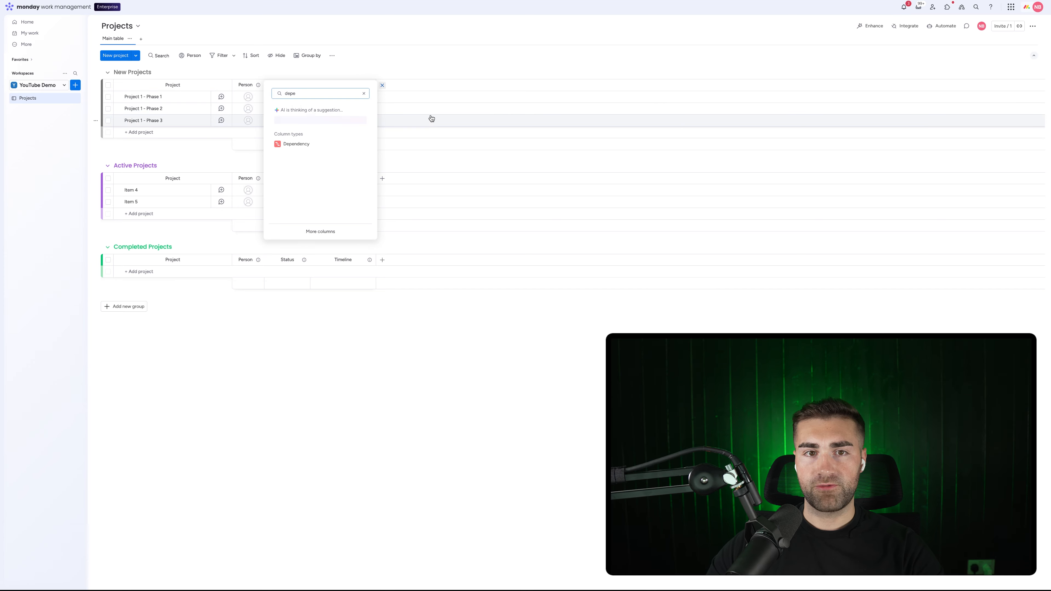
left_click(319, 144)
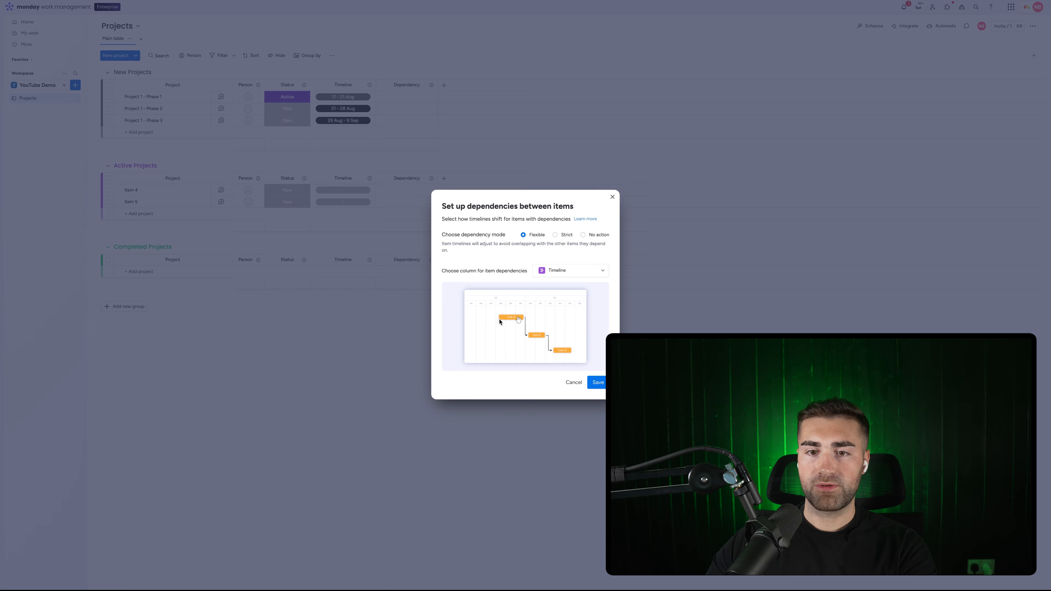
- Try the Strict and No action dependency modes, and set the mode back to Flexible
left_click(563, 236)
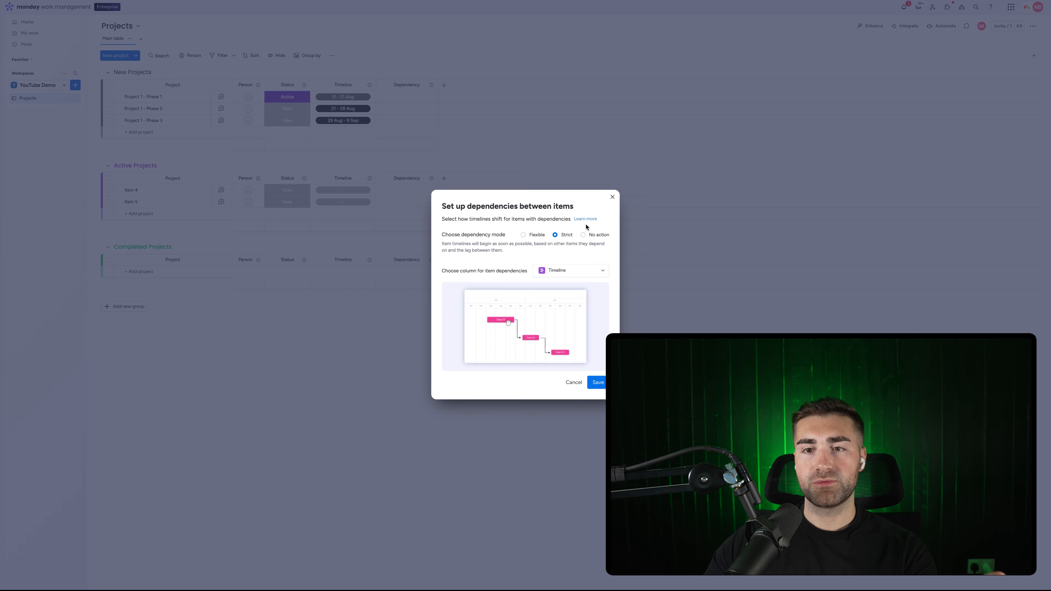
left_click(584, 235)
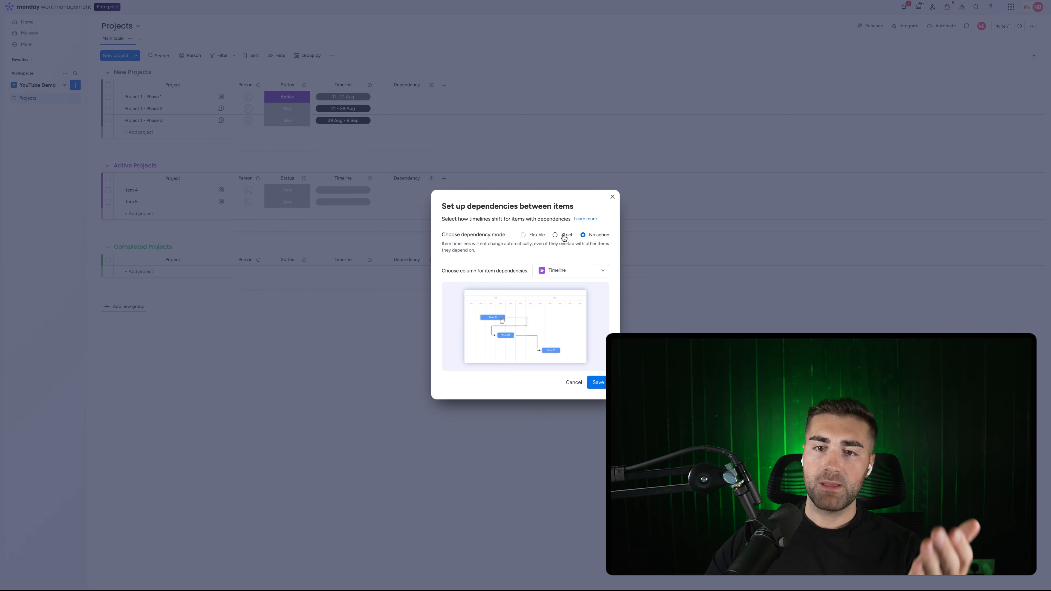
left_click(524, 236)
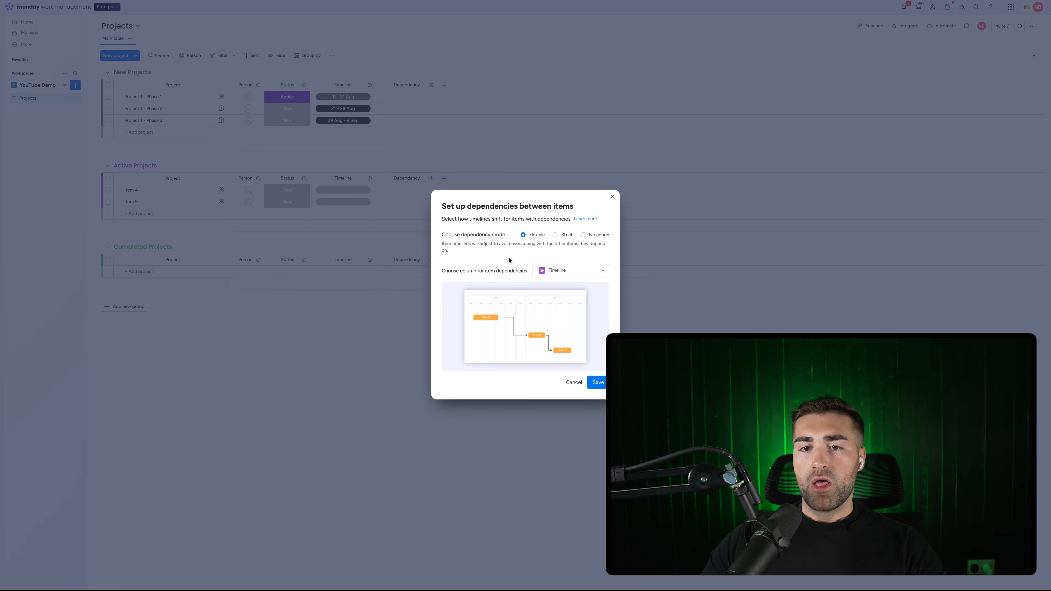
- Choose Timeline as the column for item dependencies and save the dependency setup in Flexible mode
left_click(550, 272)
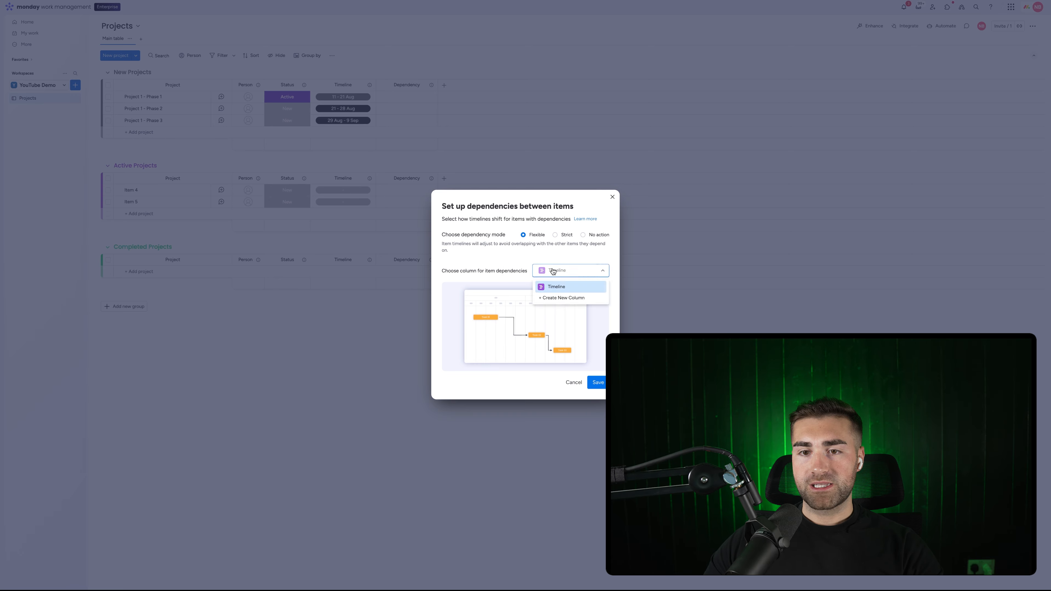
left_click(555, 286)
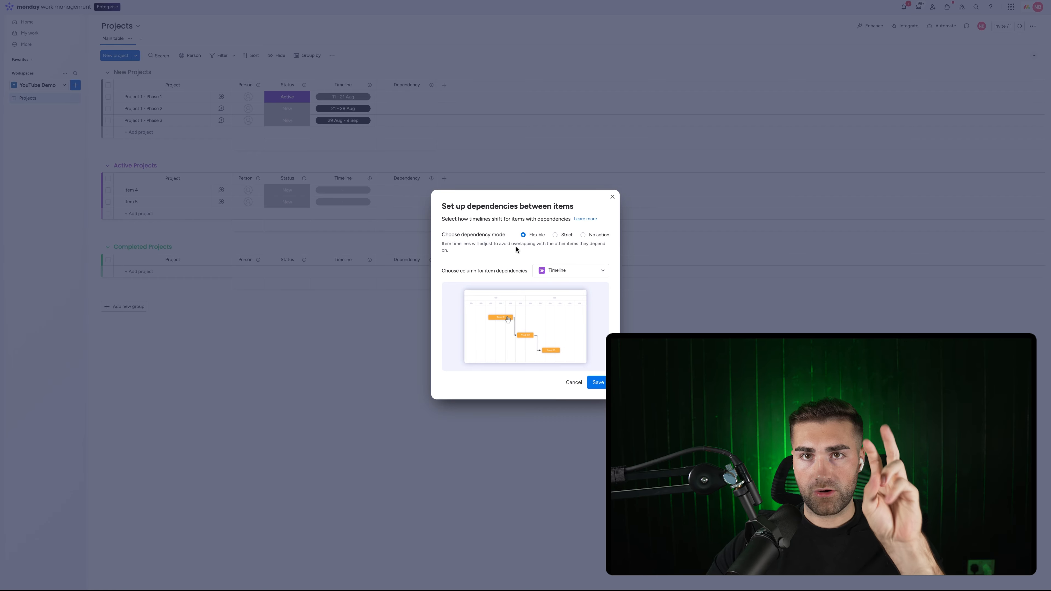
left_click(555, 271)
left_click(556, 286)
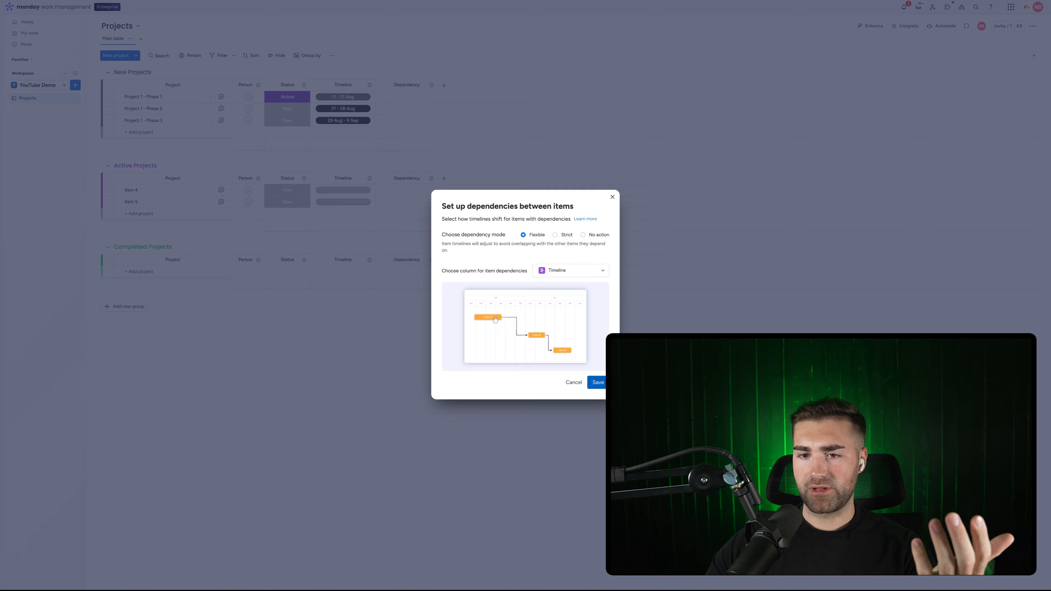
left_click(601, 383)
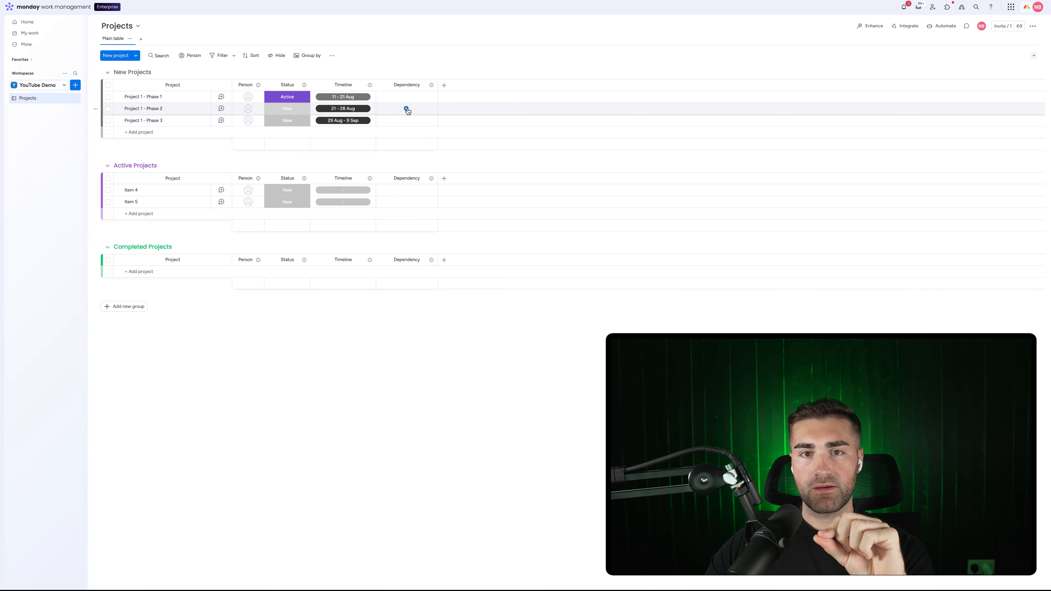
- Make Project 1 - Phase 2 dependent on Project 1 - Phase 1
left_click(406, 110)
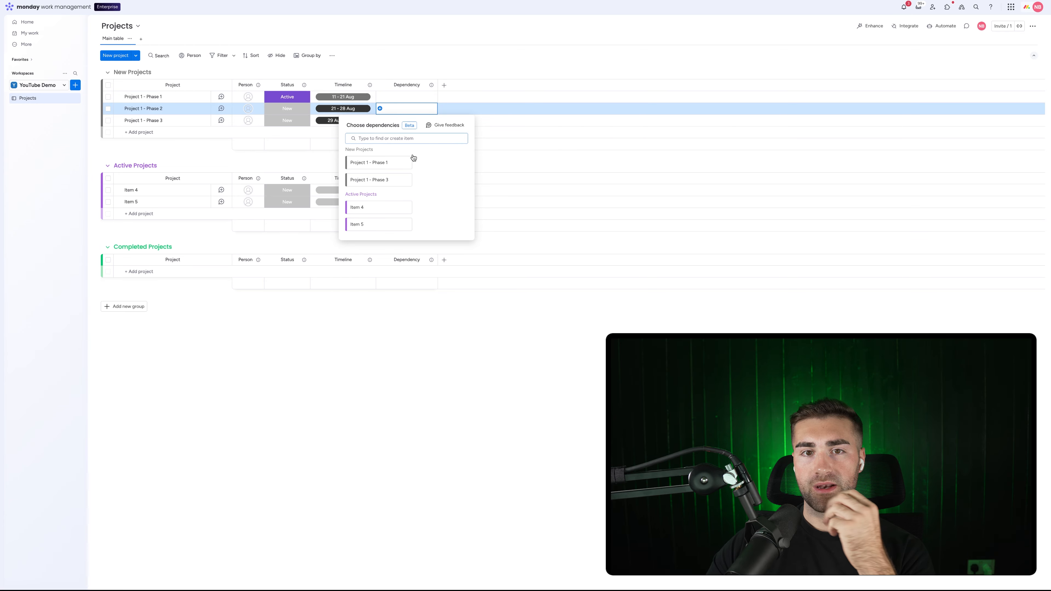
left_click(377, 165)
left_click(434, 52)
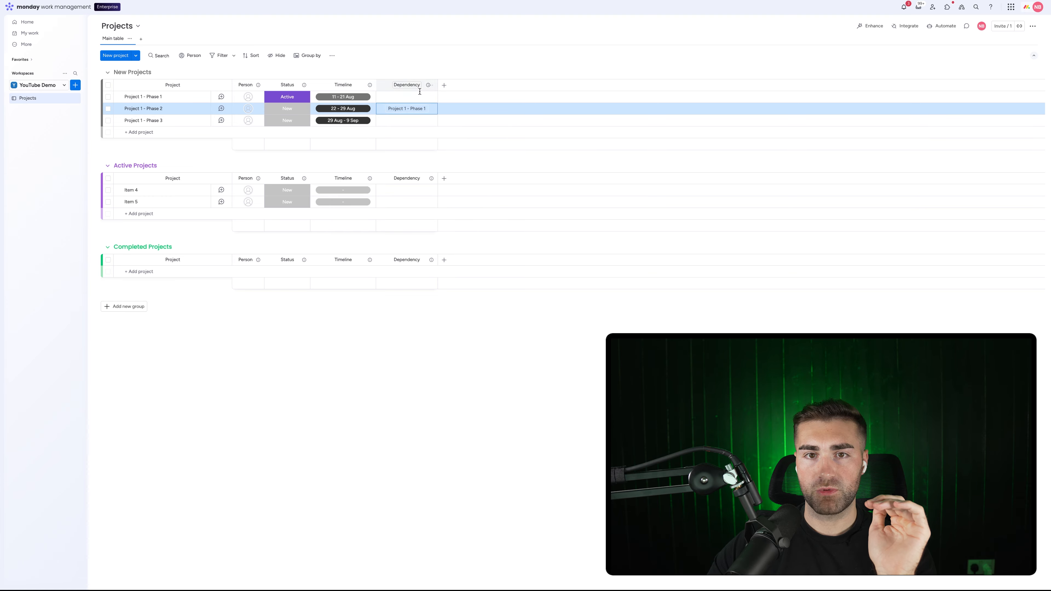
- Make Project 1 - Phase 3 dependent on Project 1 - Phase 2
left_click(402, 121)
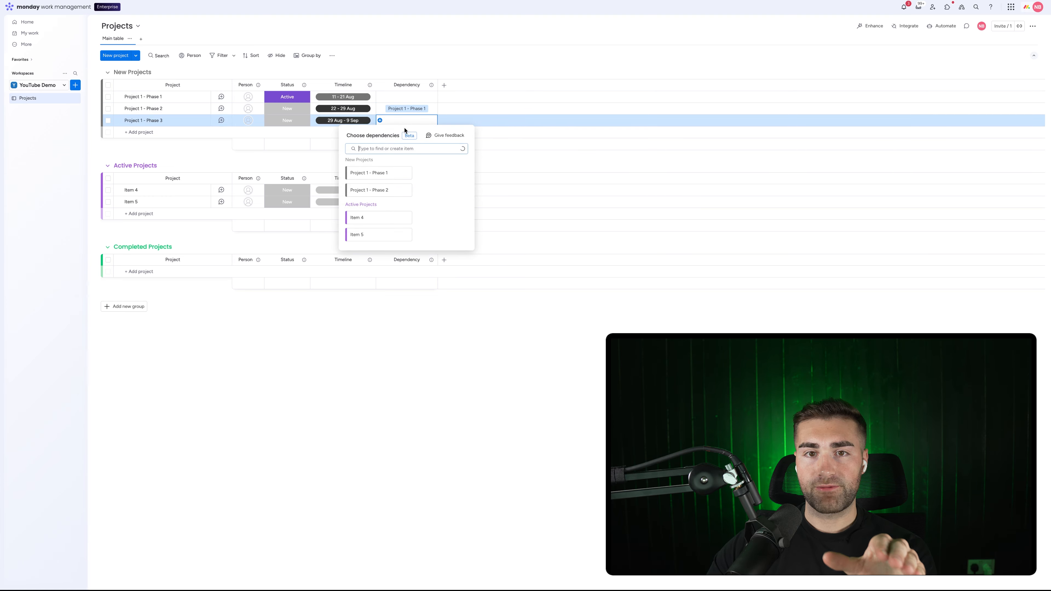
left_click(393, 192)
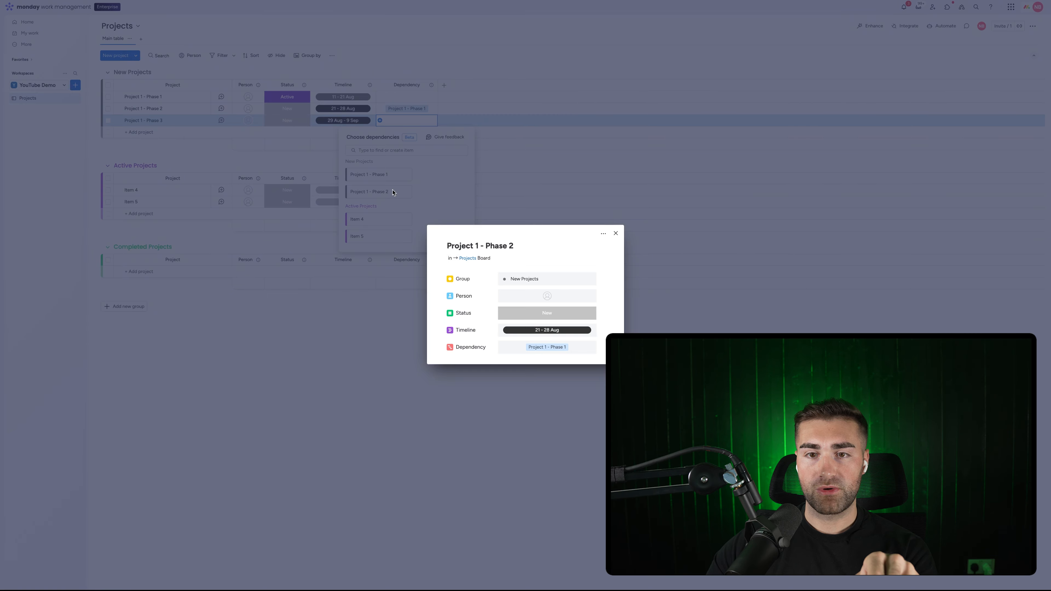
left_click(616, 234)
left_click(374, 191)
left_click(488, 39)
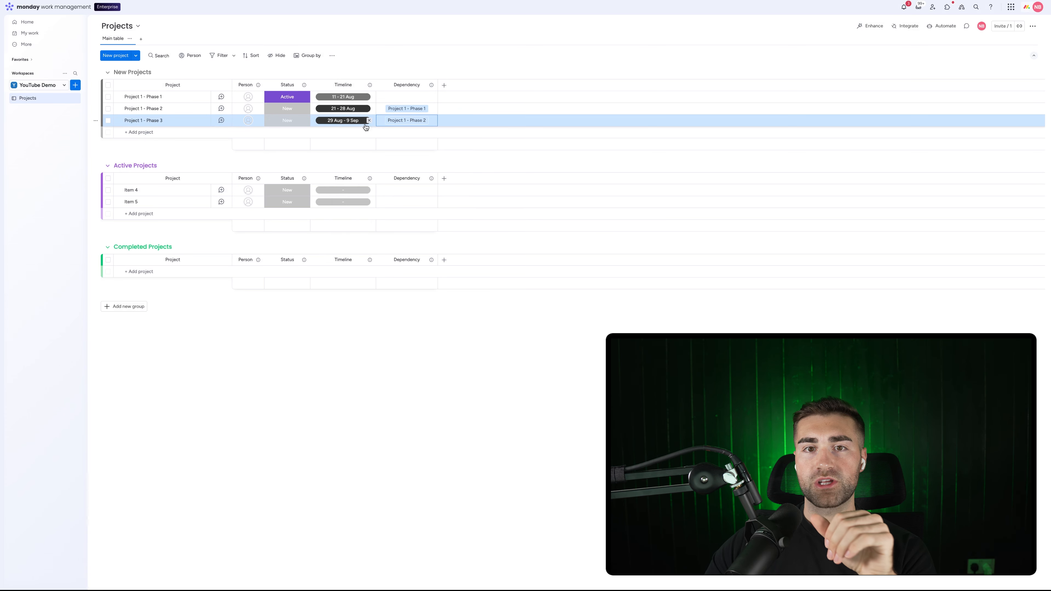
left_click(411, 48)
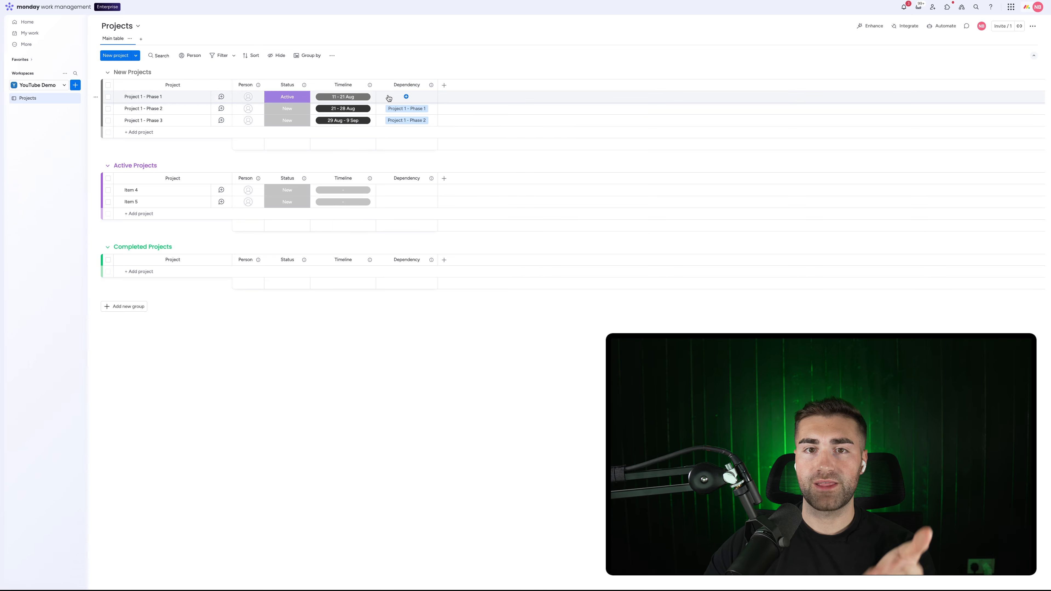
- Review the dependency choices for Project 1 - Phase 1 and the Dependency column's mode and date-column setup
left_click(400, 99)
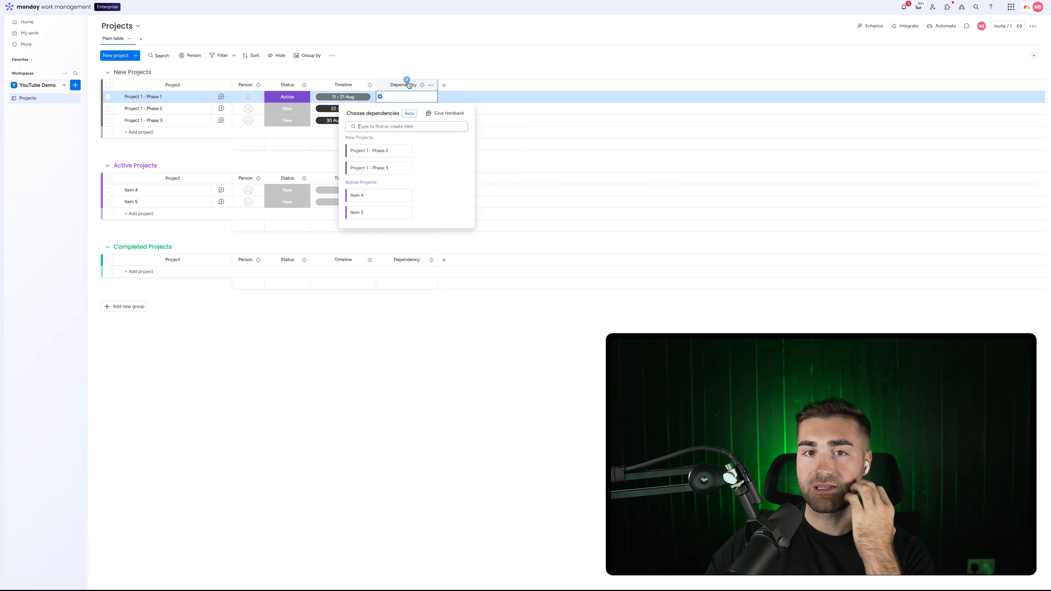
left_click(418, 61)
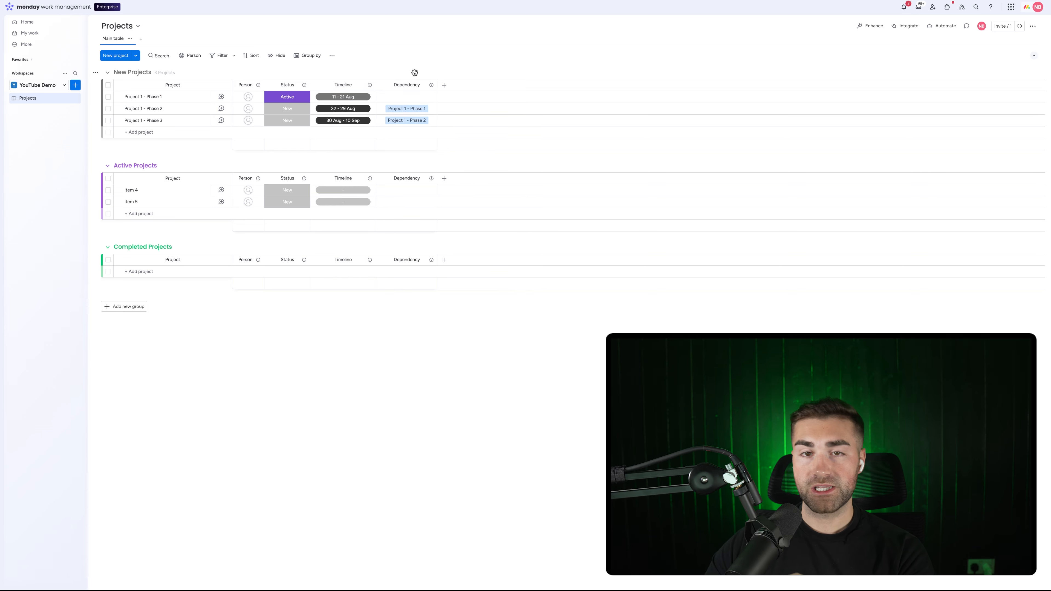
left_click(430, 85)
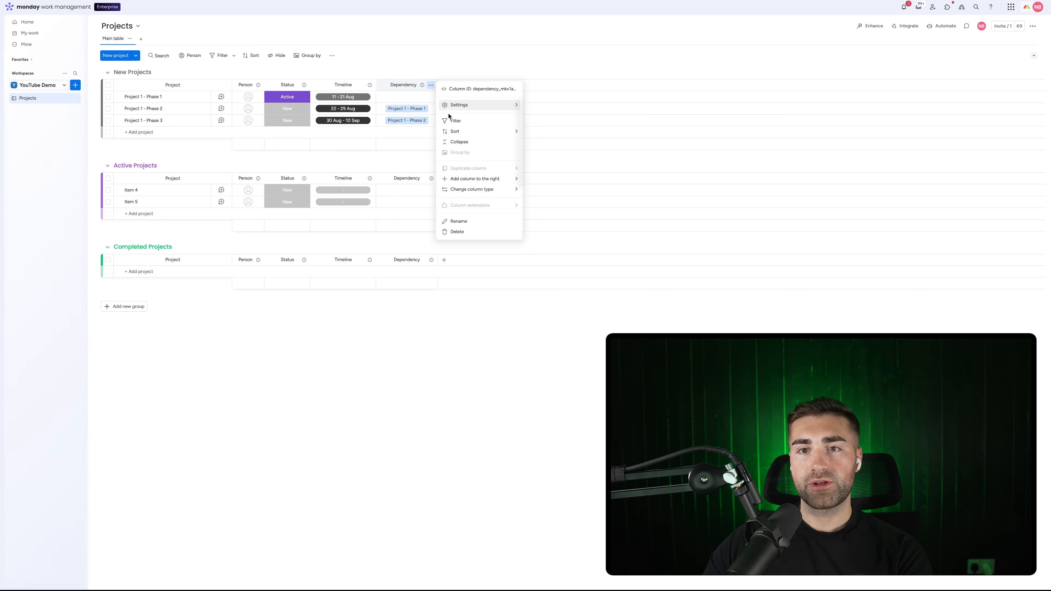
mouse_move(455, 105)
left_click(569, 106)
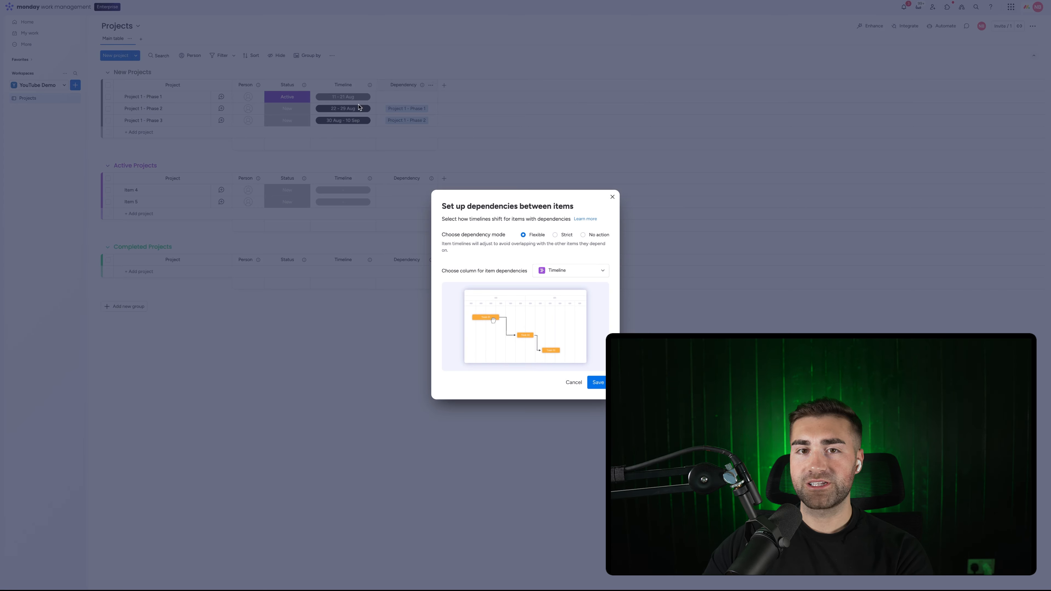
left_click(612, 196)
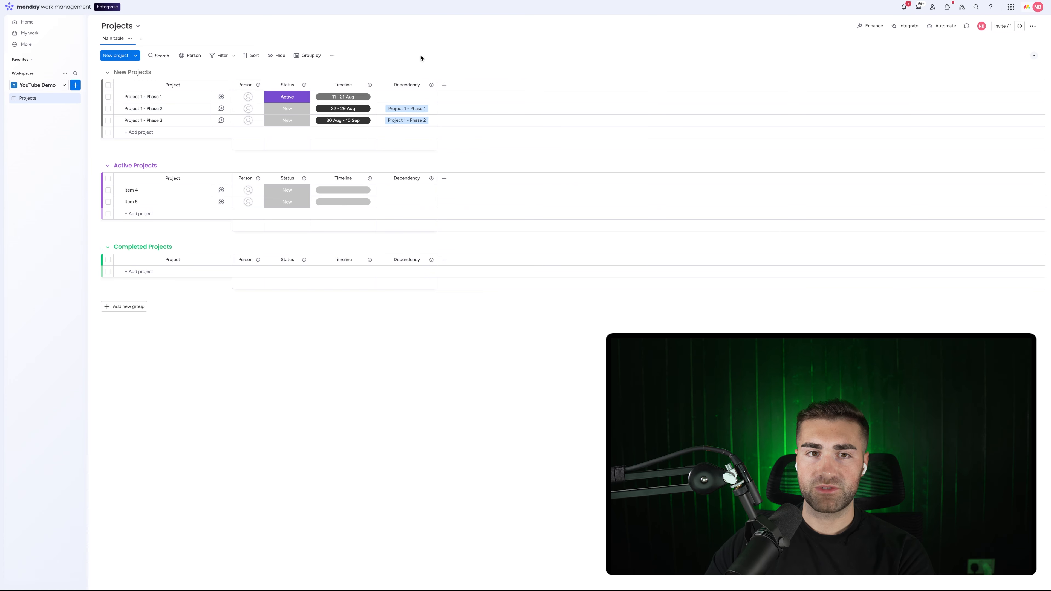
- Look at the subitem section under Project 1 - Phase 3 and collapse it again
left_click(120, 122)
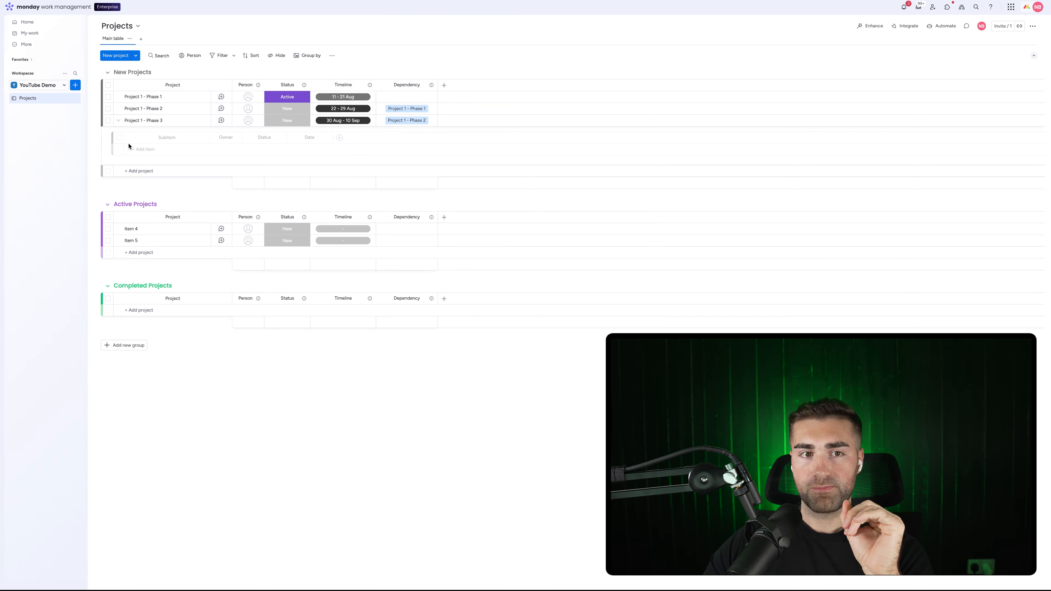
left_click(133, 148)
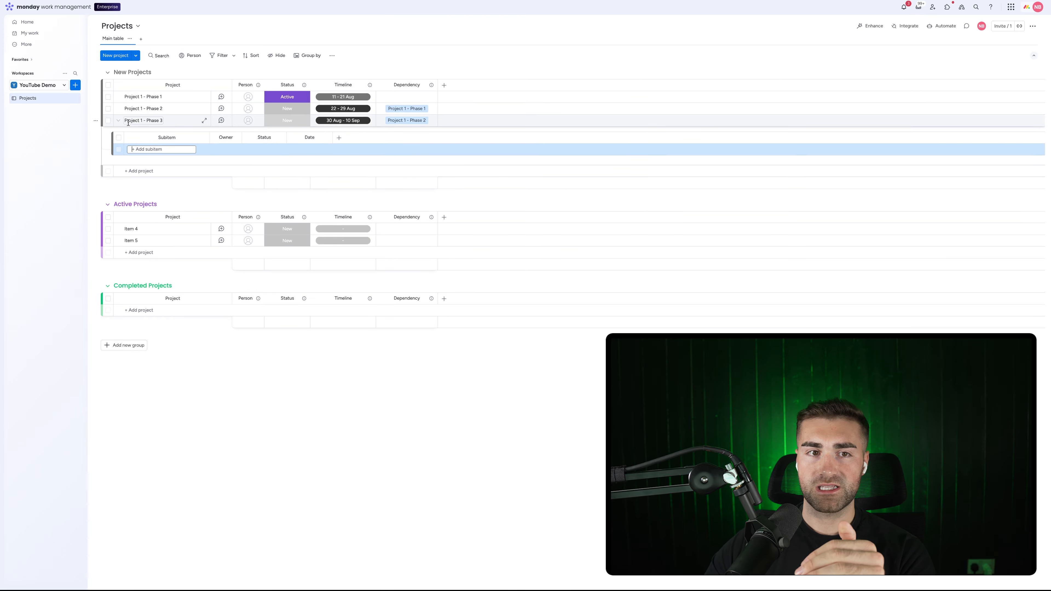
left_click(119, 121)
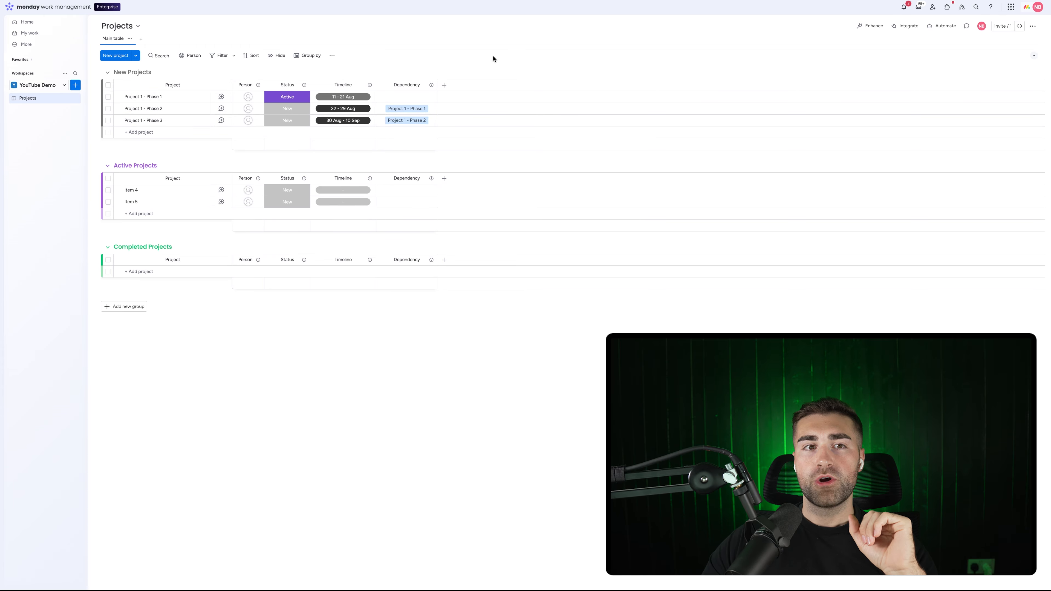
- Add a Gantt view to the Projects board and dock the Gantt widget so it fills the view
left_click(141, 40)
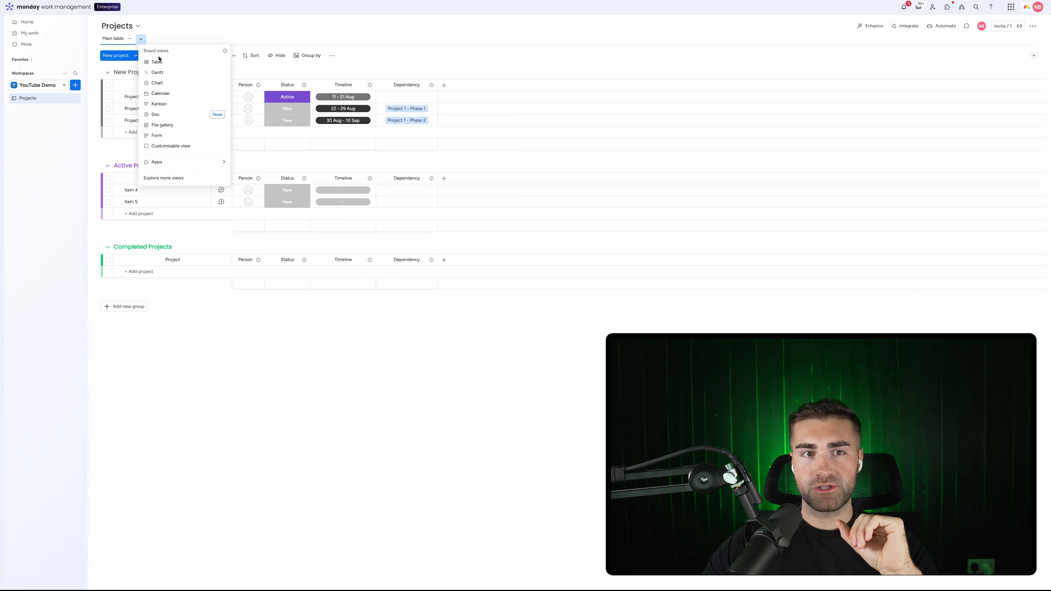
left_click(162, 74)
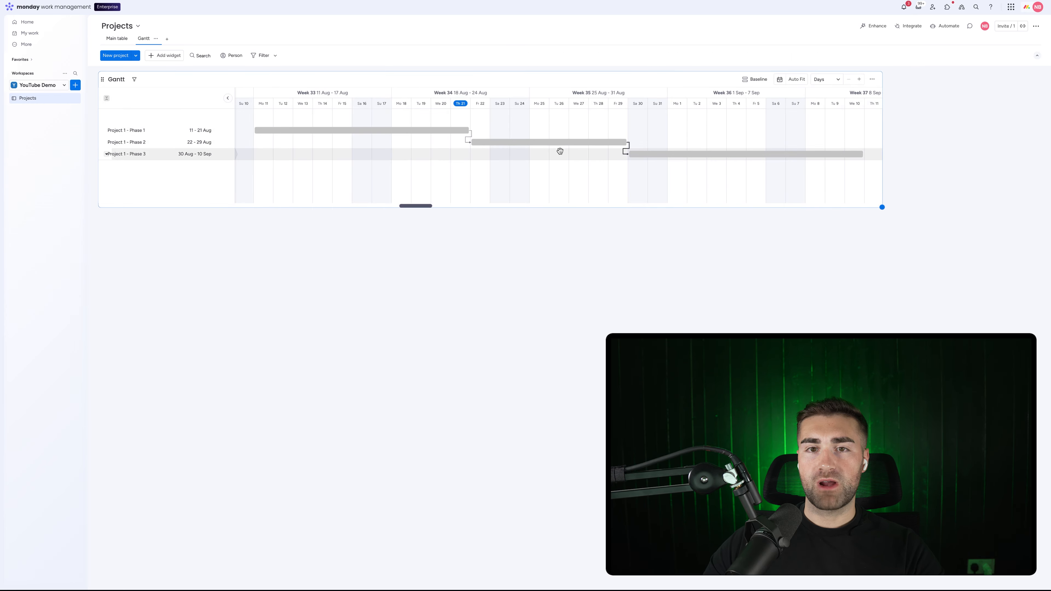
left_click(872, 80)
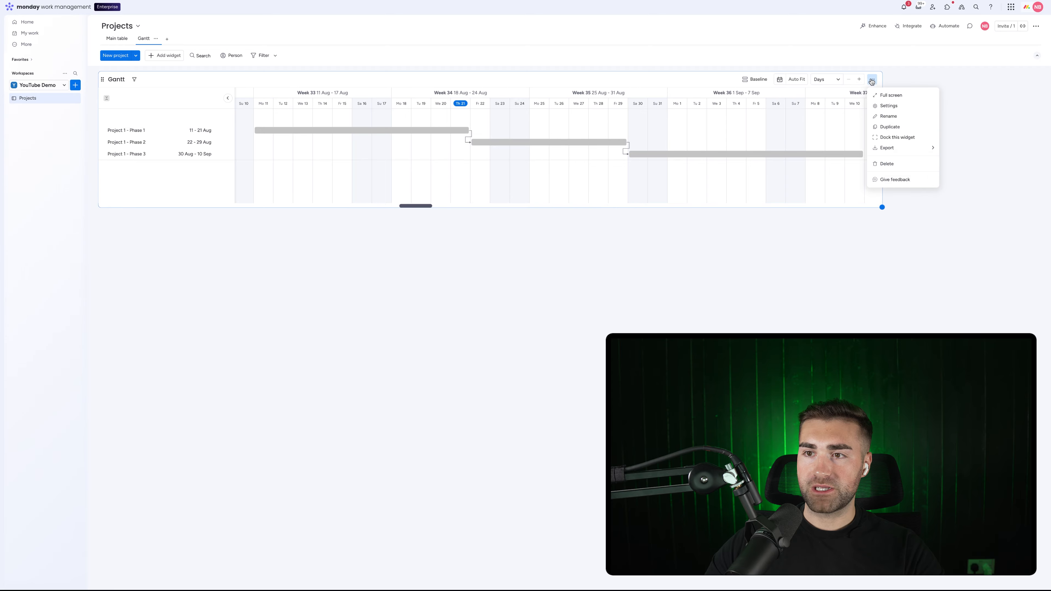
left_click(893, 138)
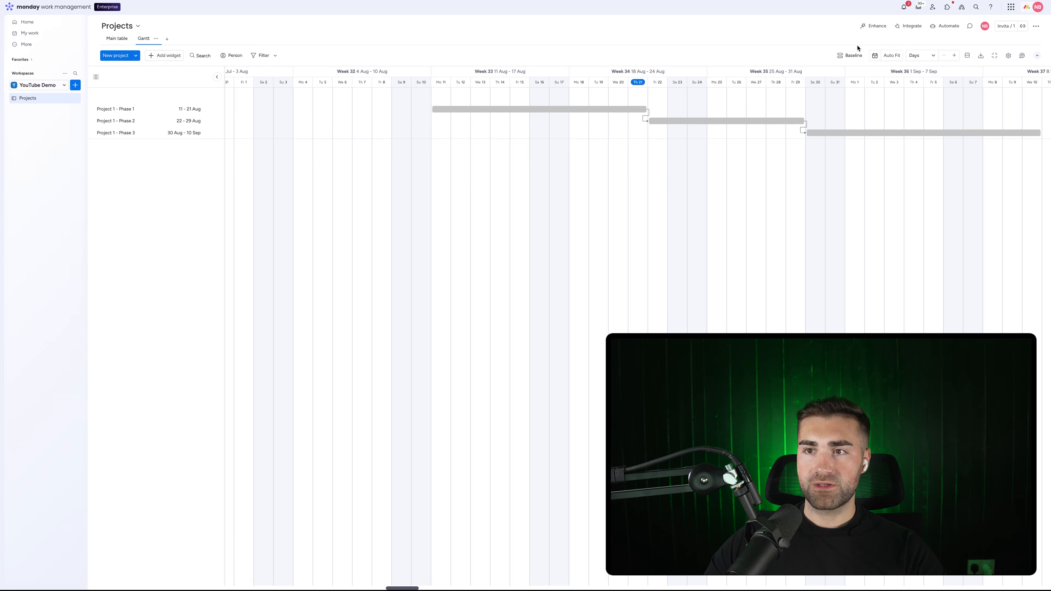
- Examine the baseline snapshot options in the Gantt widget settings, and centre the chart on today's date
left_click(848, 58)
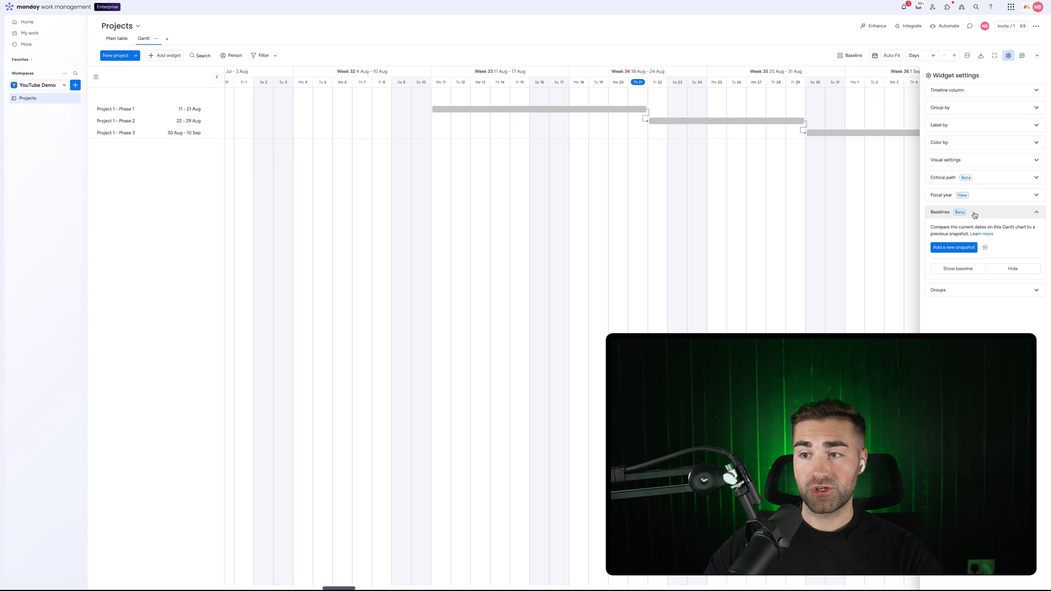
left_click(974, 214)
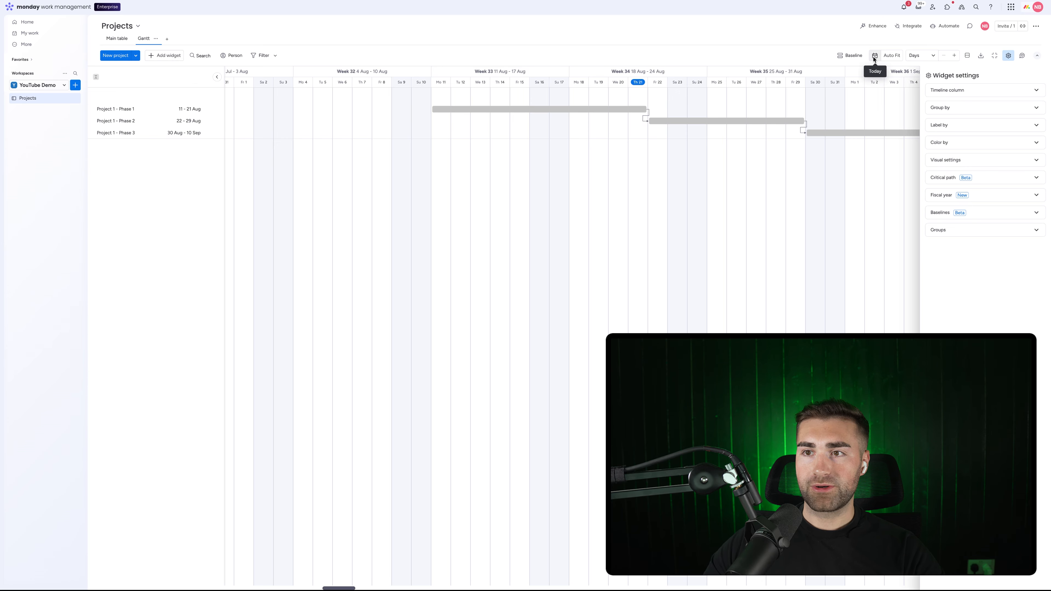
left_click(875, 57)
left_click(1008, 55)
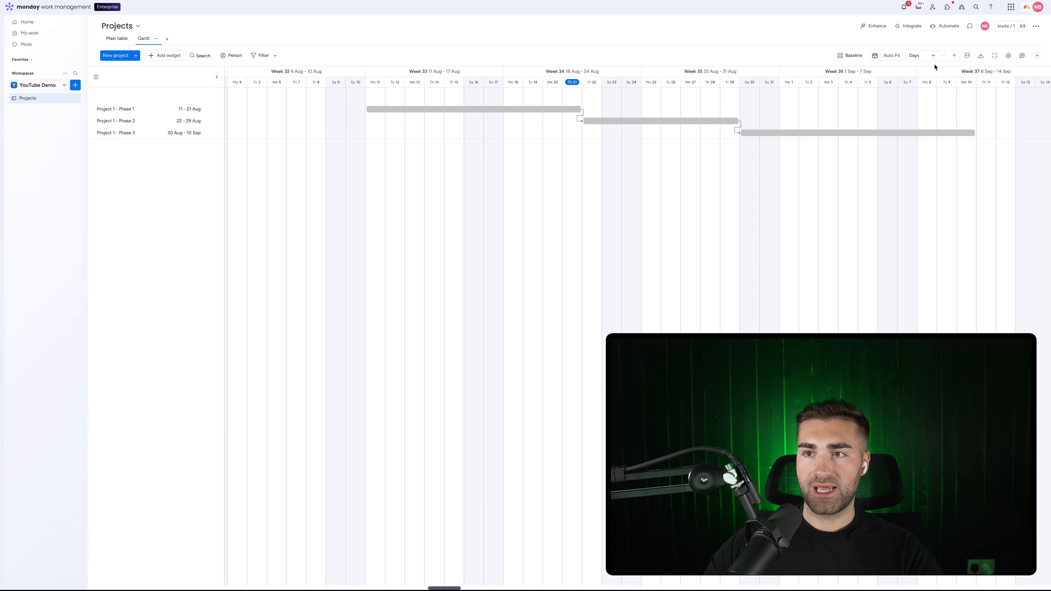
- Try auto-fitting the Gantt chart to the project phases, and return it to a zoomed-out Days scale
left_click(892, 55)
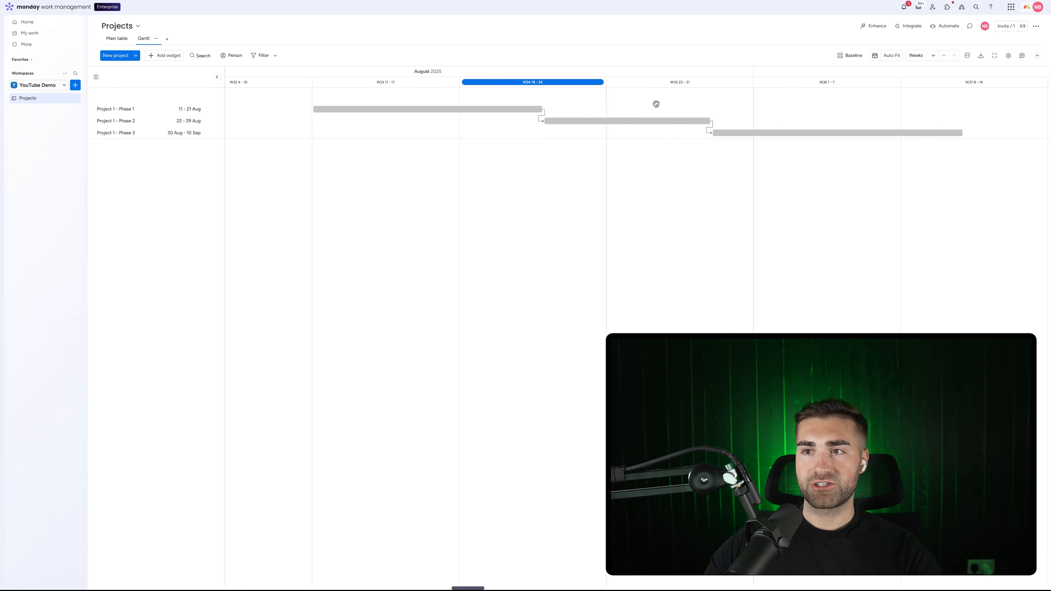
left_click(912, 56)
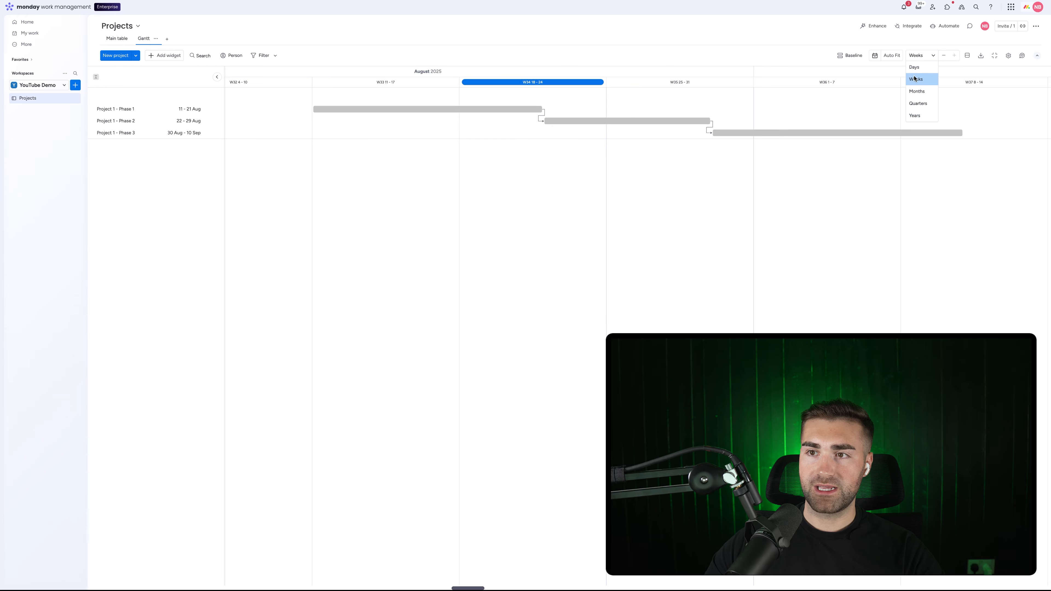
left_click(914, 67)
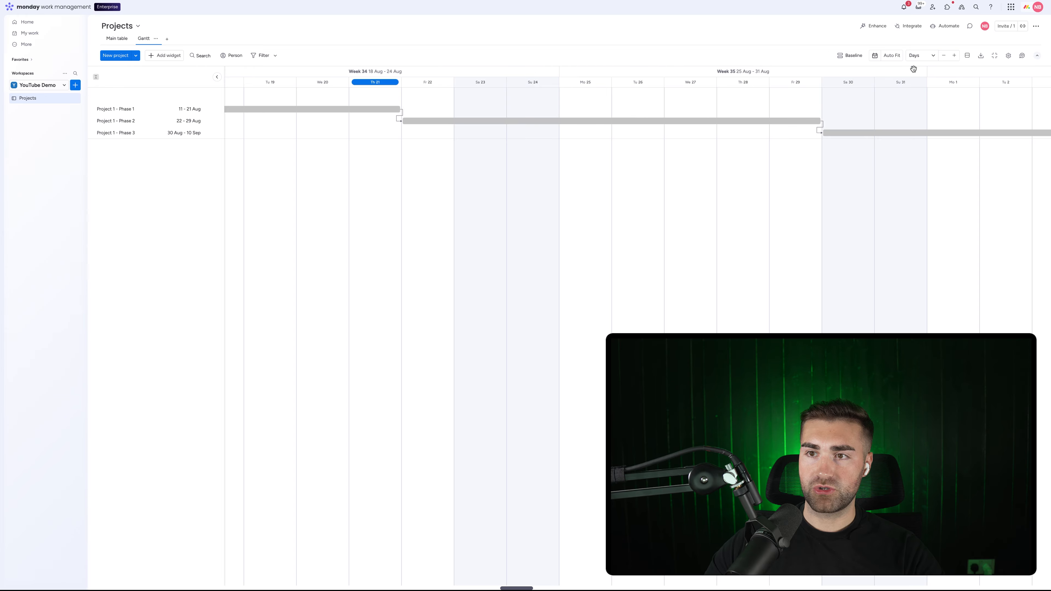
left_click(944, 55)
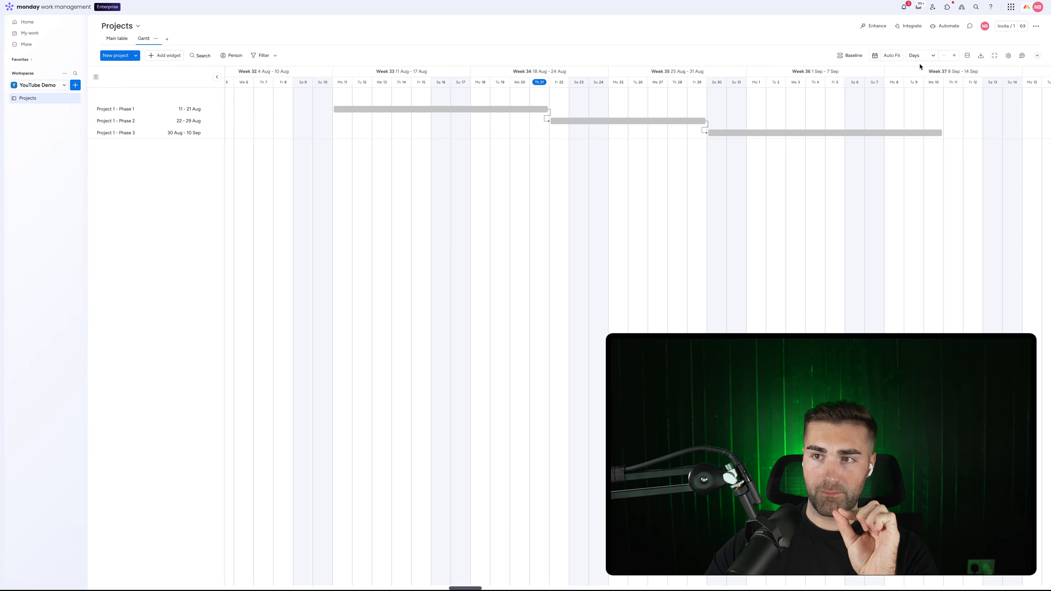
- Try the Weeks, Months, Quarters and Years time scales on the Gantt chart at different zoom levels
left_click(915, 57)
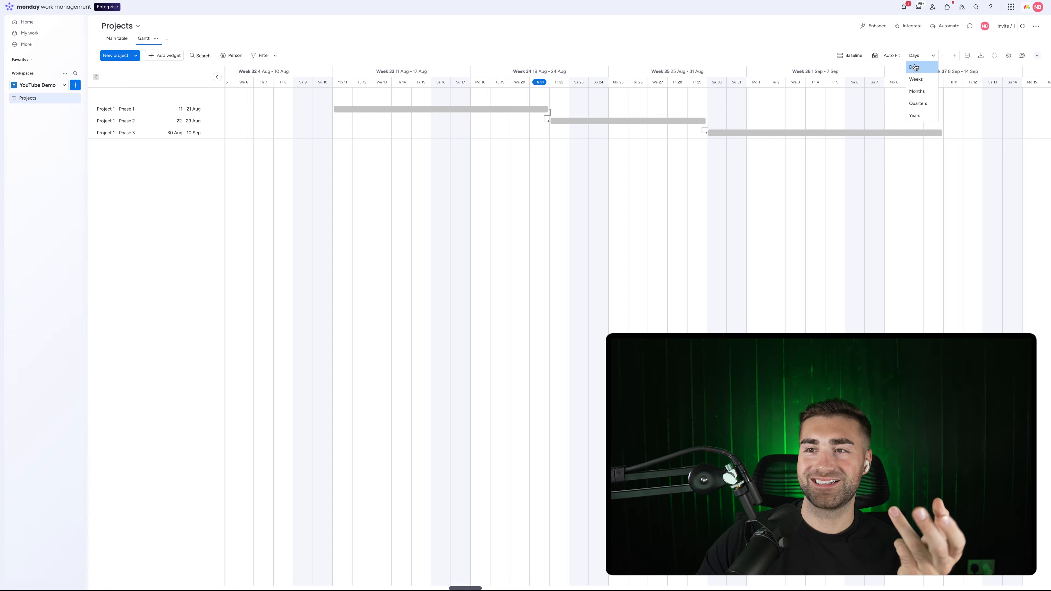
left_click(916, 79)
left_click(944, 55)
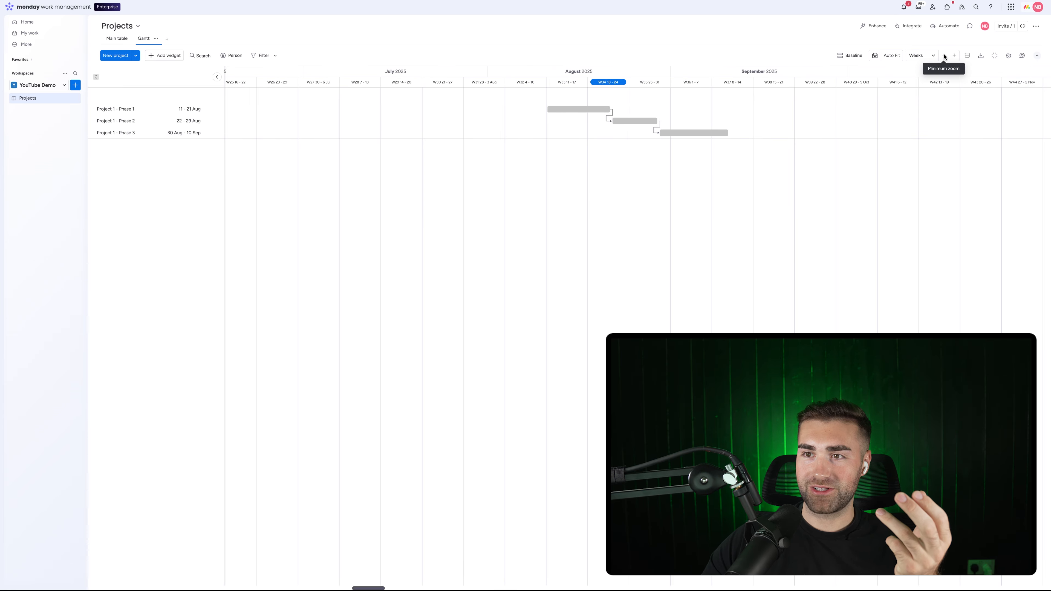
left_click(926, 56)
left_click(919, 90)
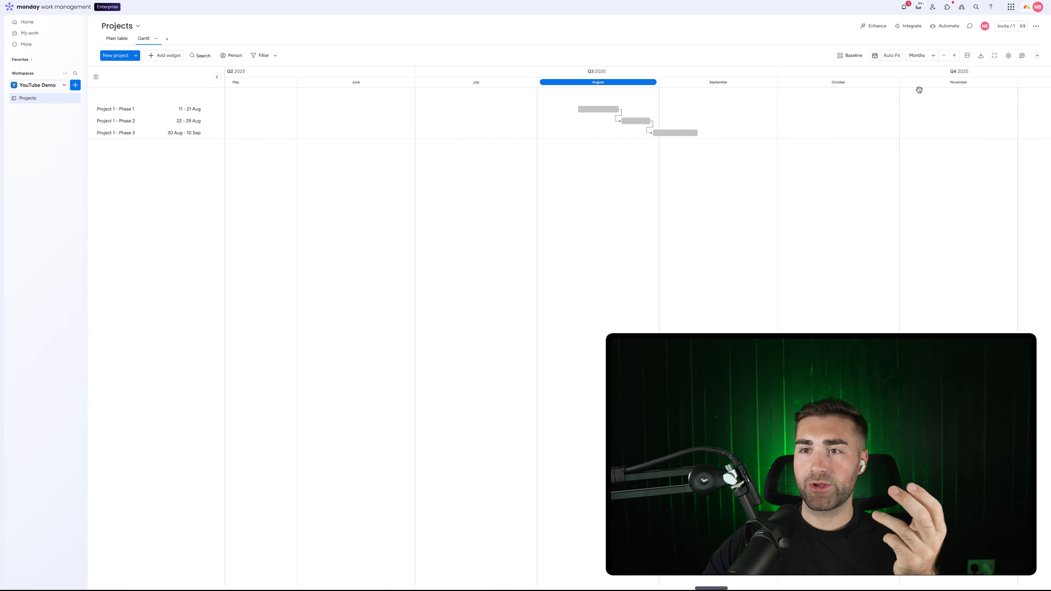
left_click(943, 55)
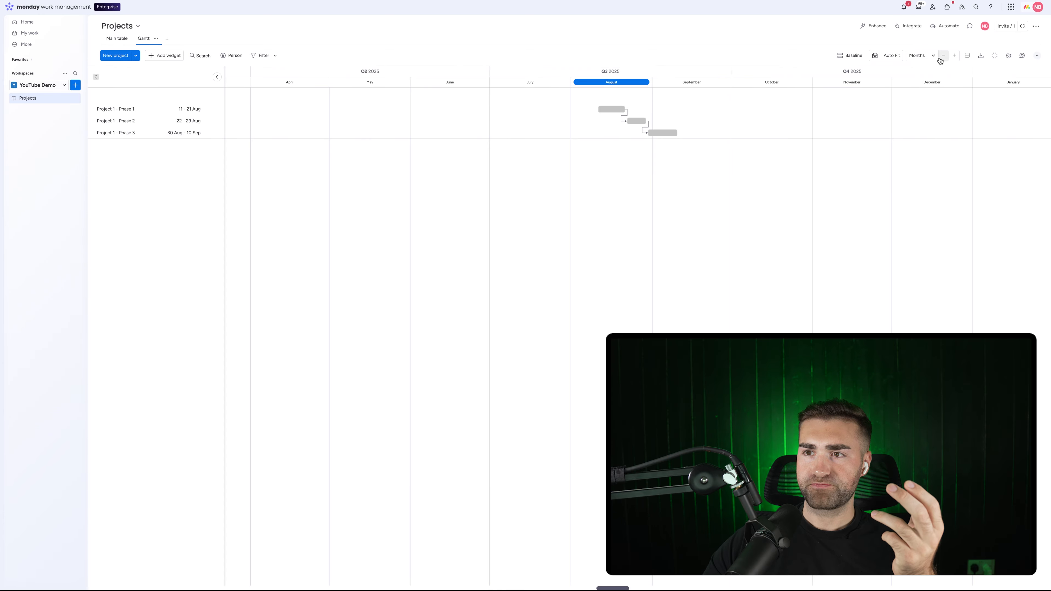
left_click(934, 57)
left_click(928, 102)
left_click(933, 55)
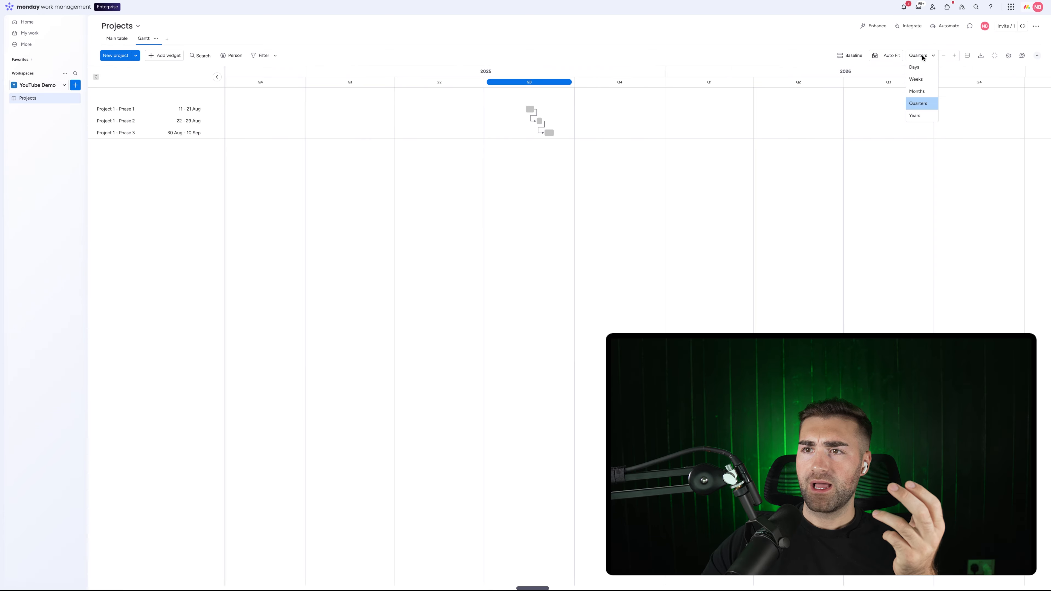
left_click(917, 115)
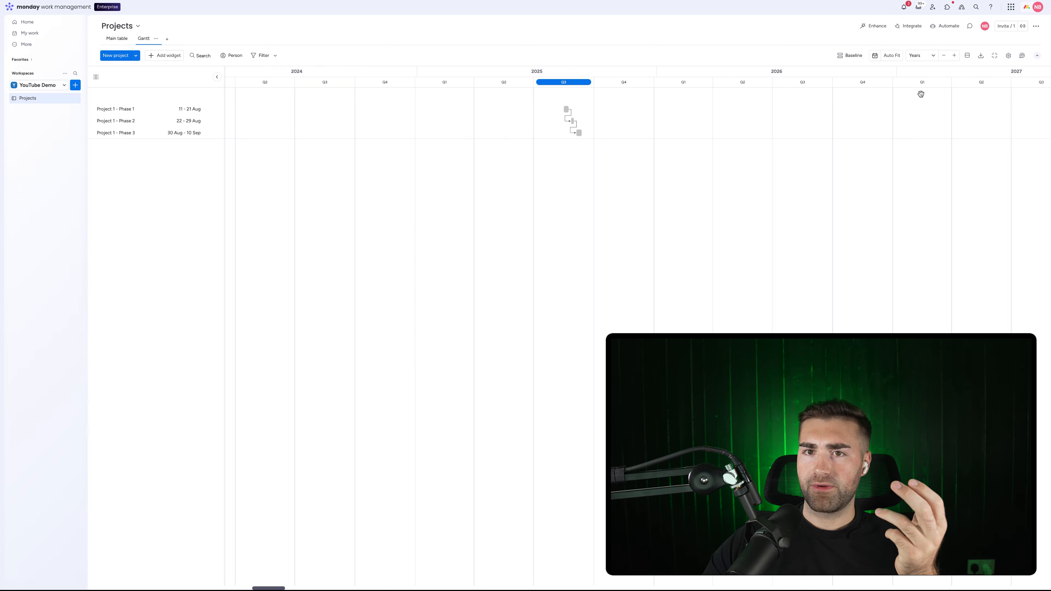
left_click(954, 55)
- Set the Gantt chart's time scale to Weeks and bring today's date into view
left_click(913, 56)
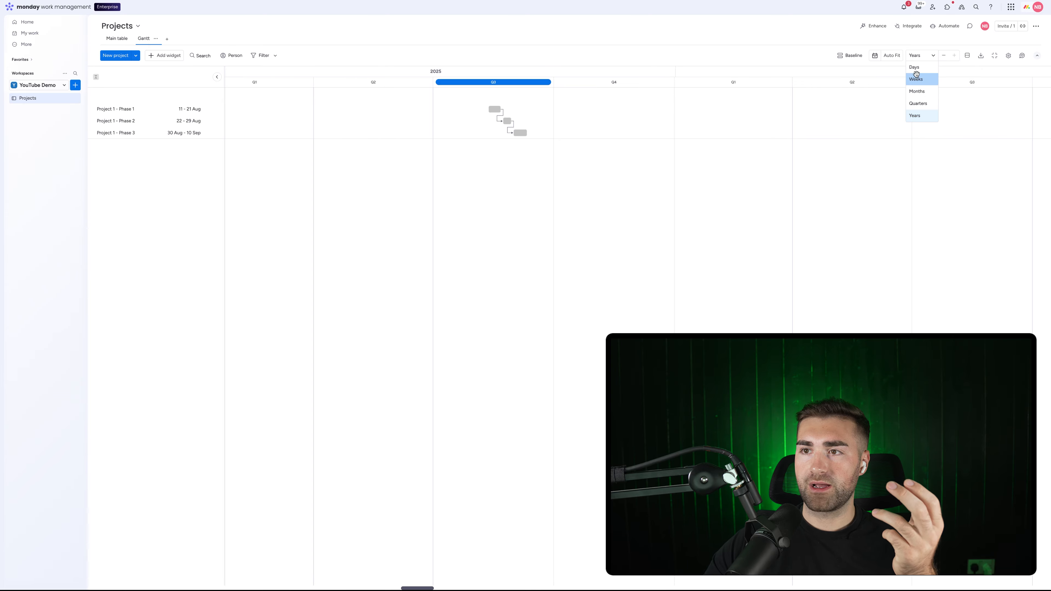
left_click(917, 78)
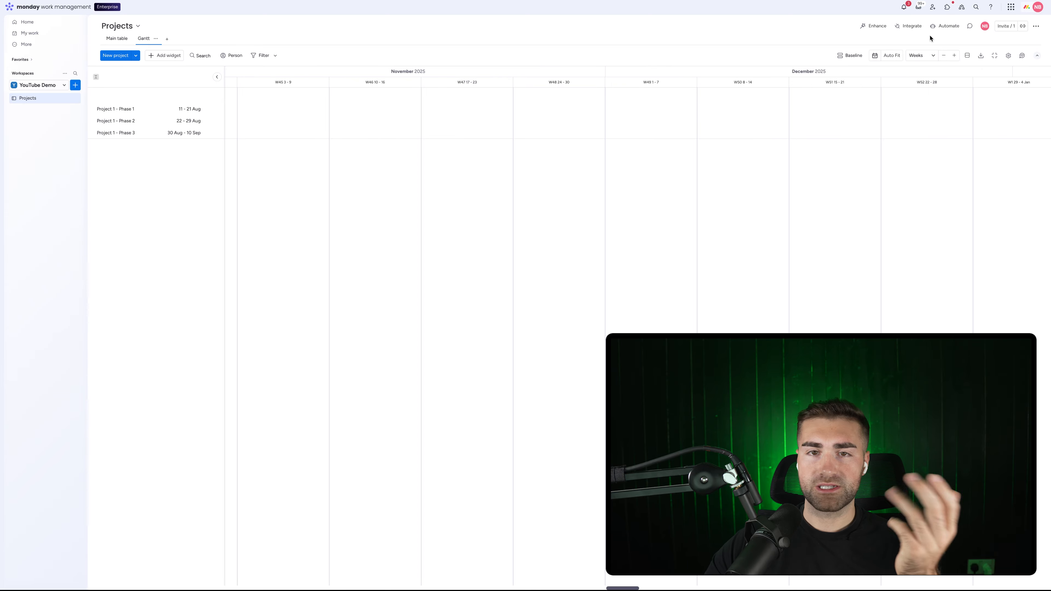
left_click(874, 55)
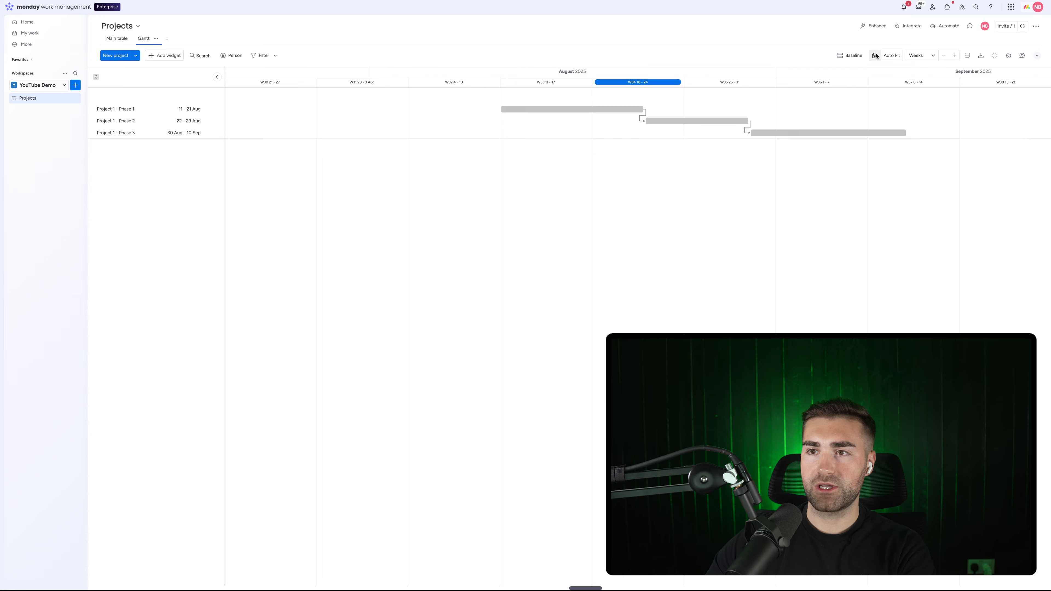
- Display the Gantt view in split mode, with the chart above the Projects table, and reopen the layout choices
left_click(967, 57)
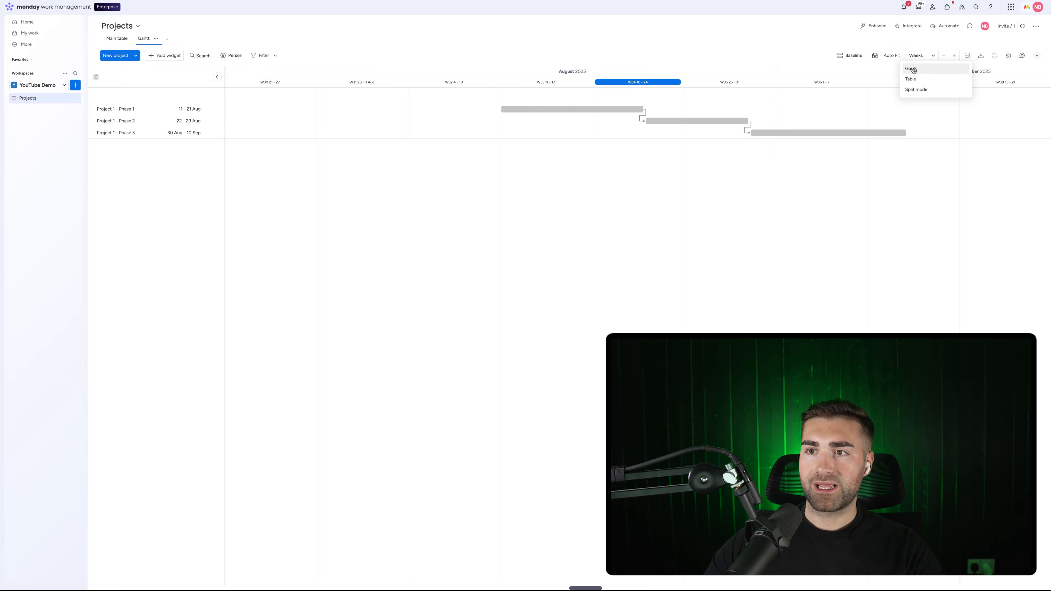
left_click(922, 89)
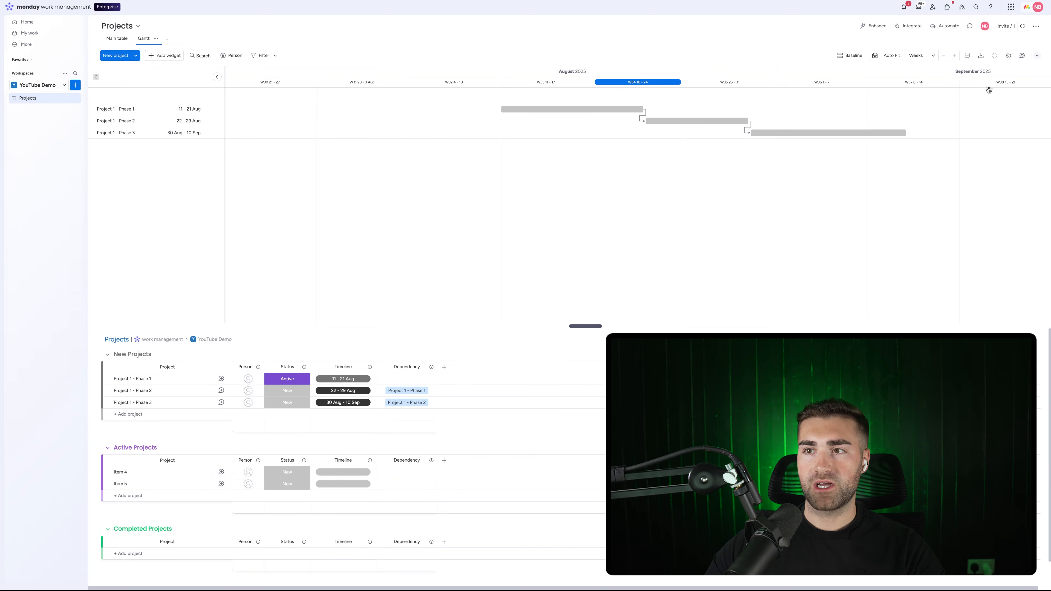
left_click(966, 58)
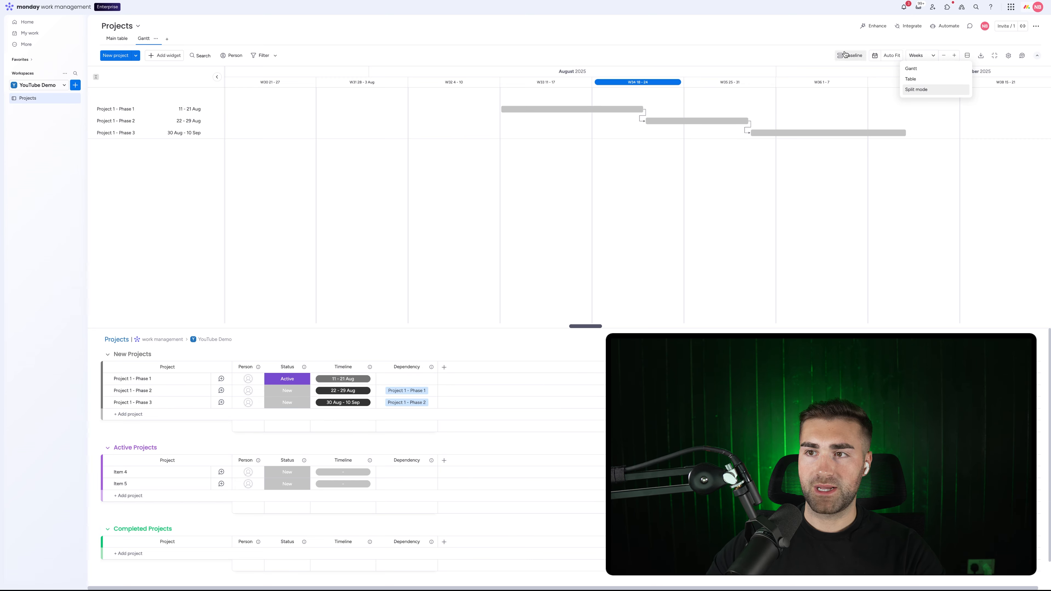
- Switch the view from split mode to showing only the Gantt chart
left_click(816, 52)
left_click(968, 56)
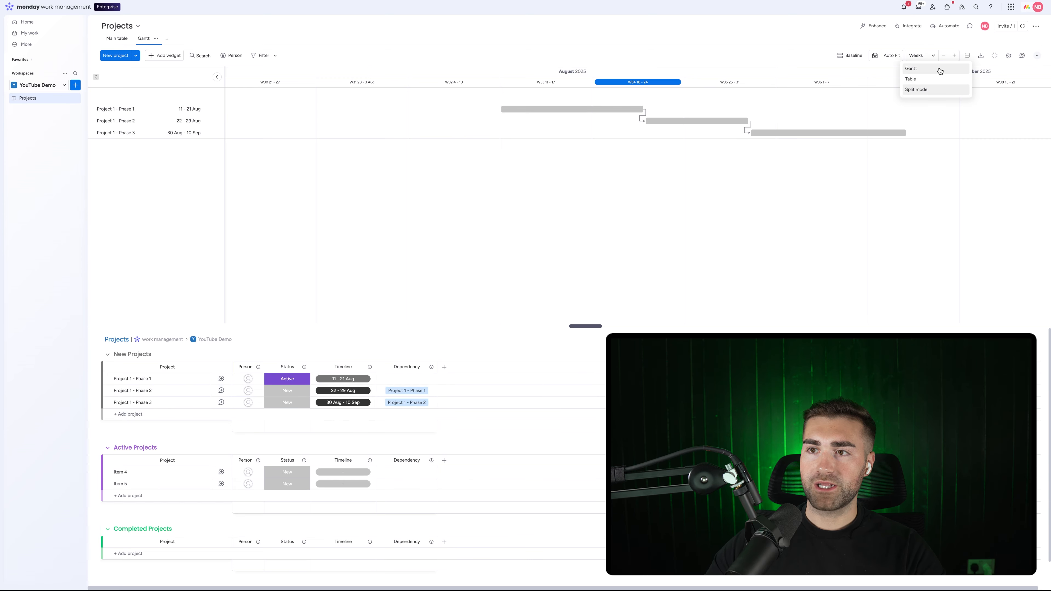
left_click(917, 69)
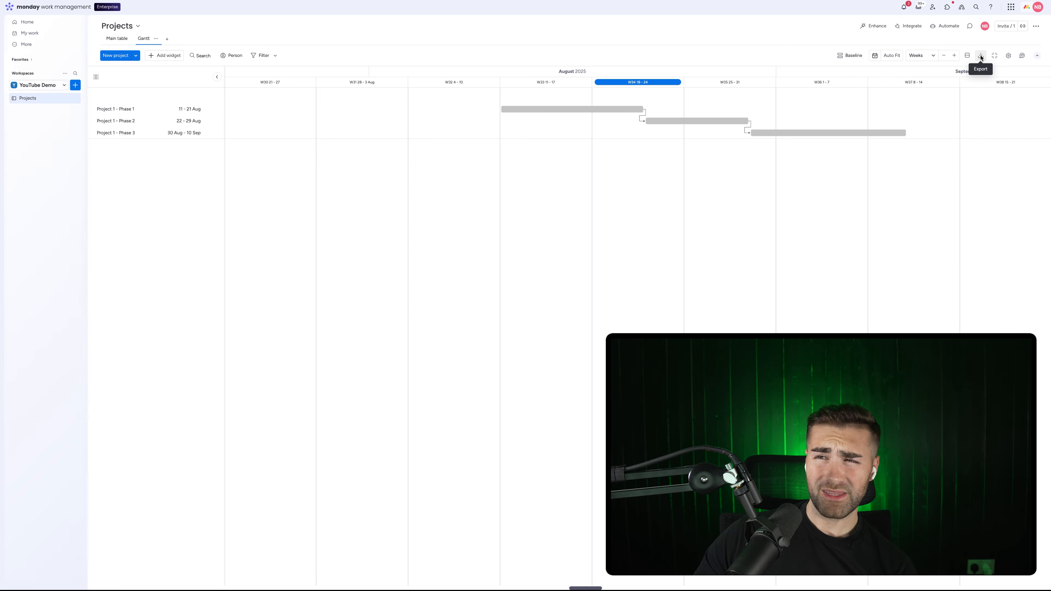
- Open the Gantt chart's widget settings and group the projects by Person
left_click(1009, 55)
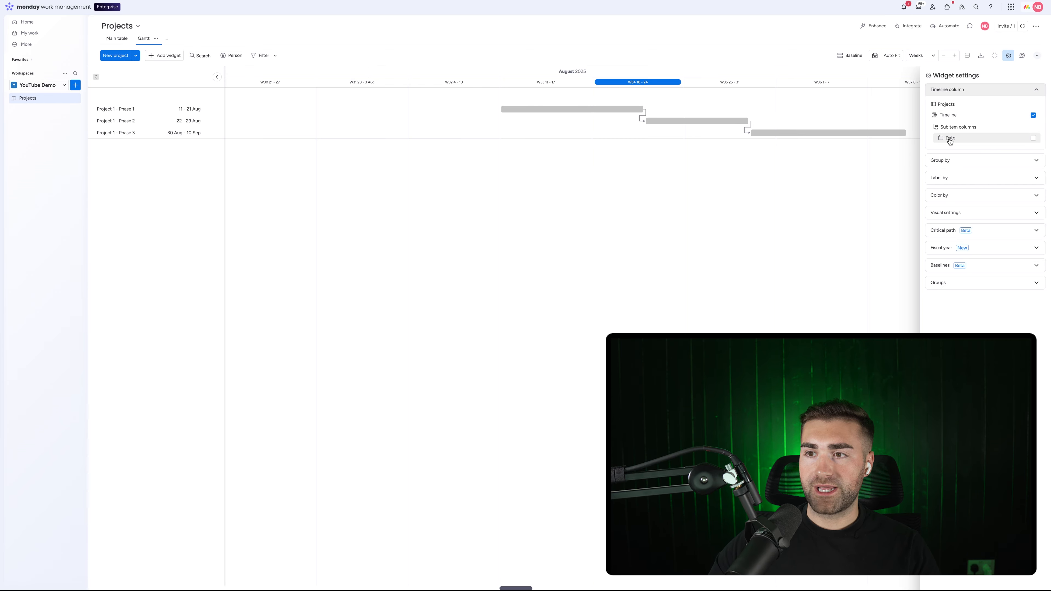
left_click(958, 91)
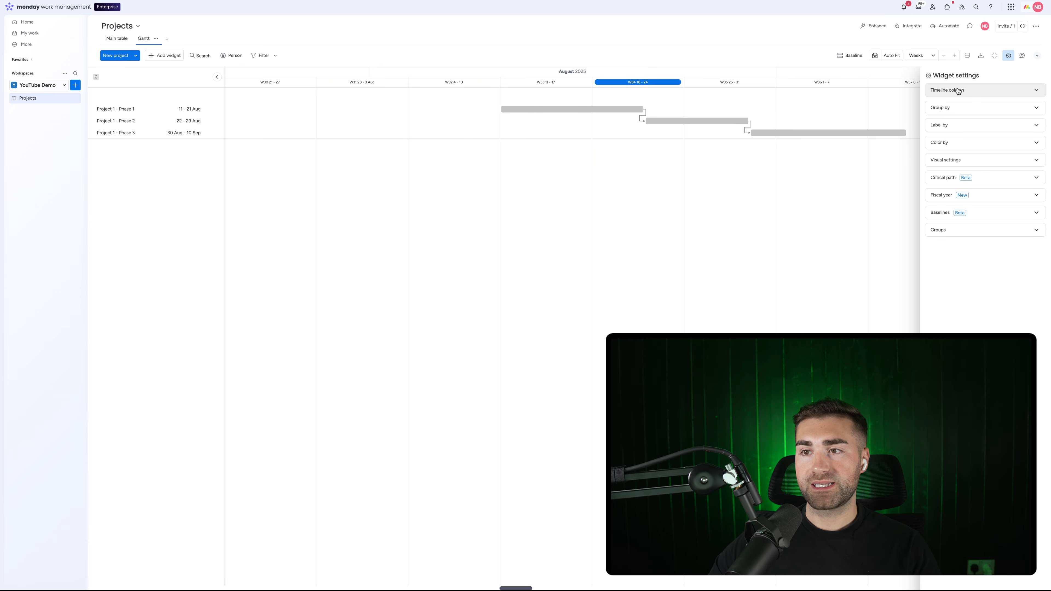
left_click(955, 107)
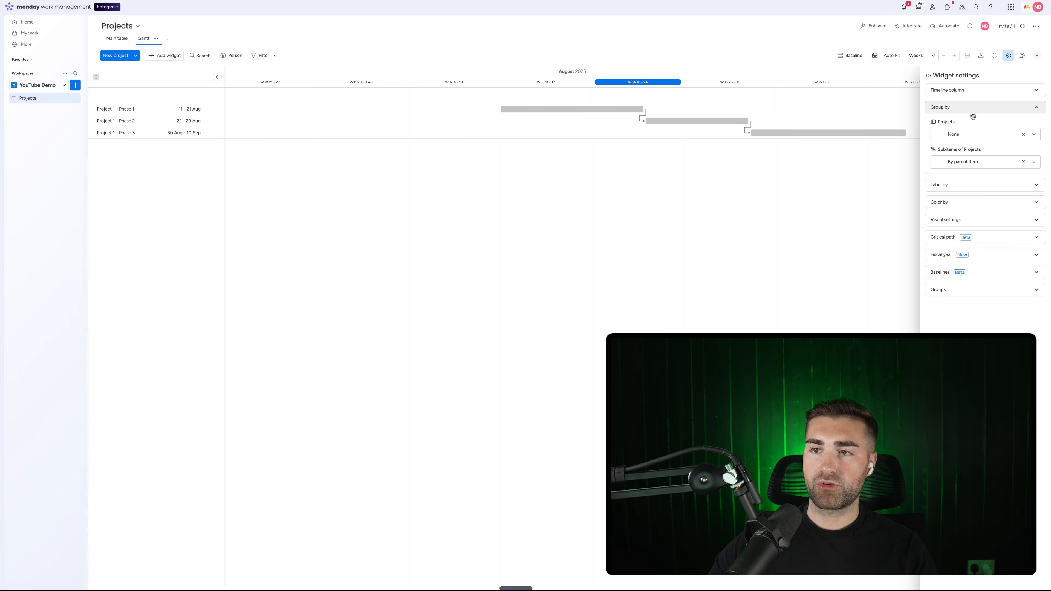
left_click(970, 133)
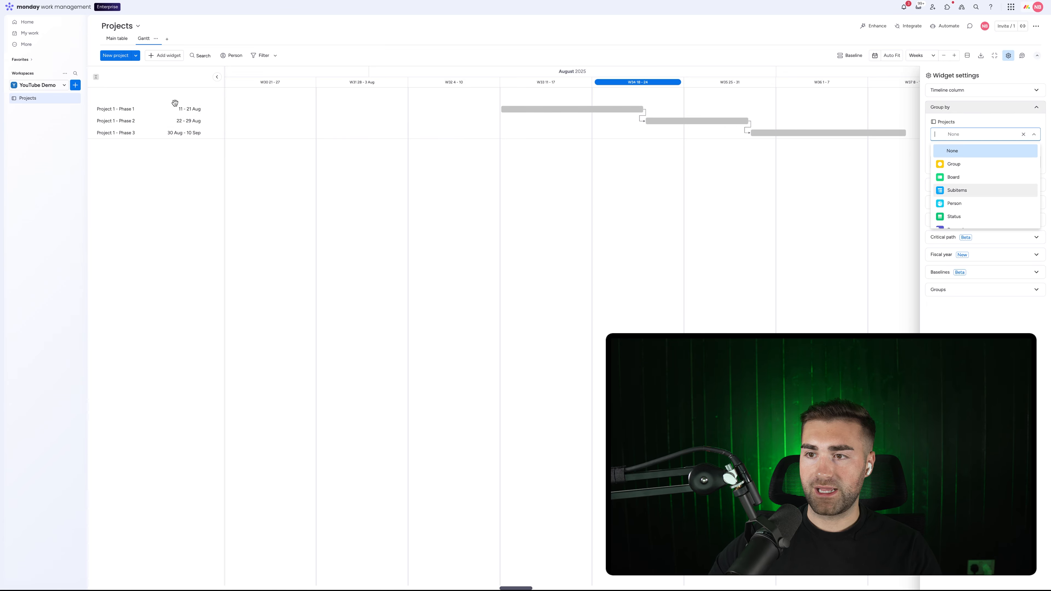
scroll(960, 203, "down", 1)
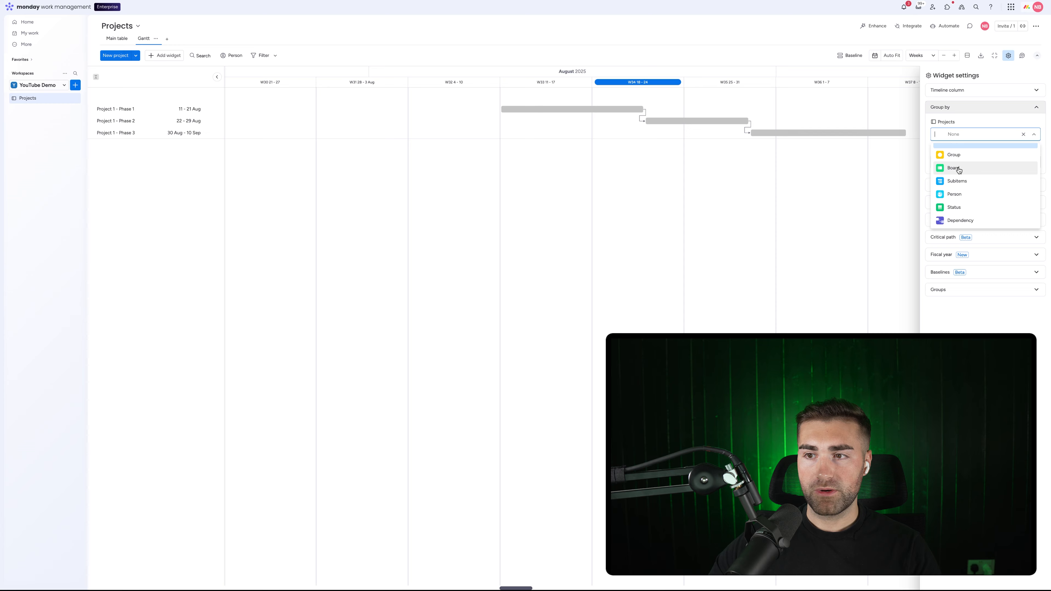
left_click(959, 194)
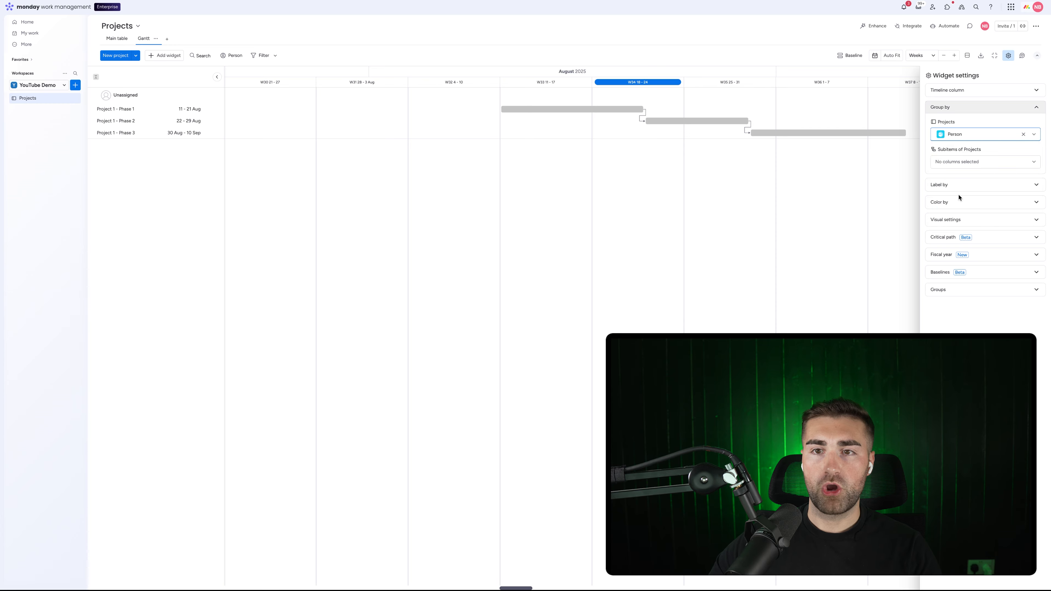
- Try grouping the Gantt chart's projects by Status and by Group, and return to grouping by Person
left_click(954, 139)
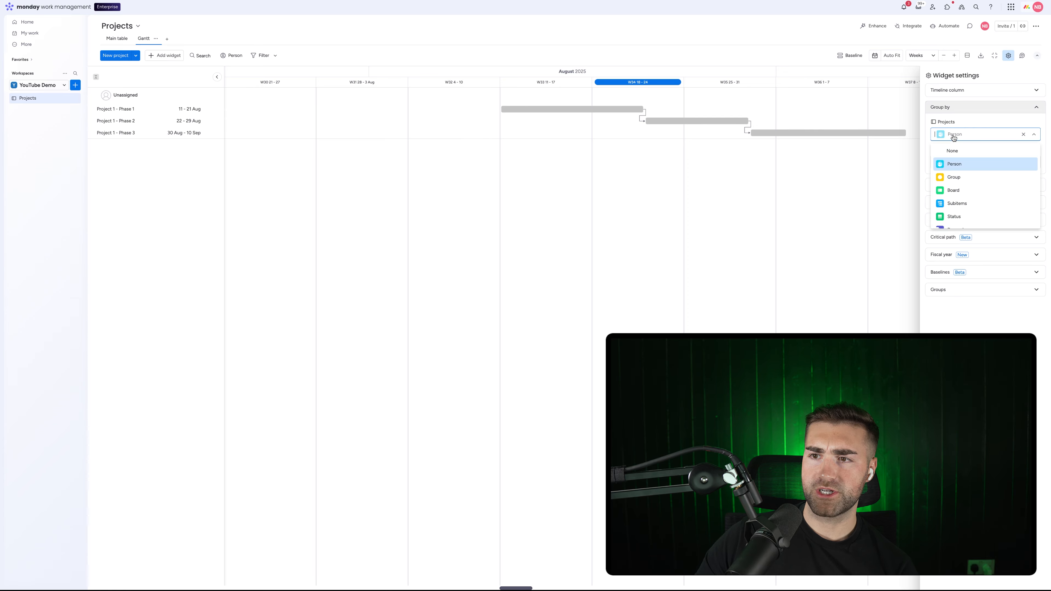
left_click(949, 219)
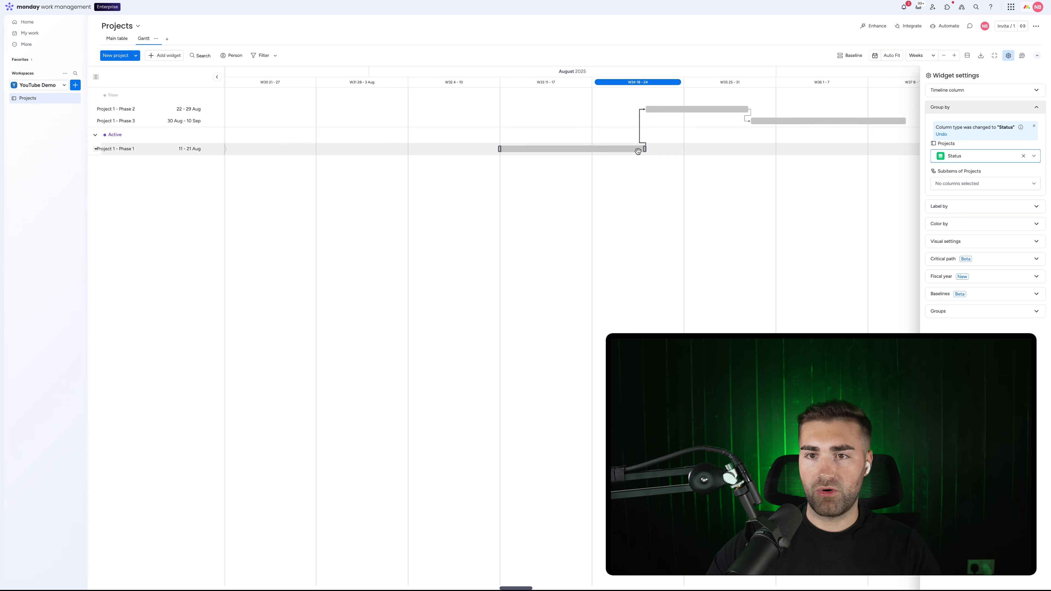
left_click(975, 157)
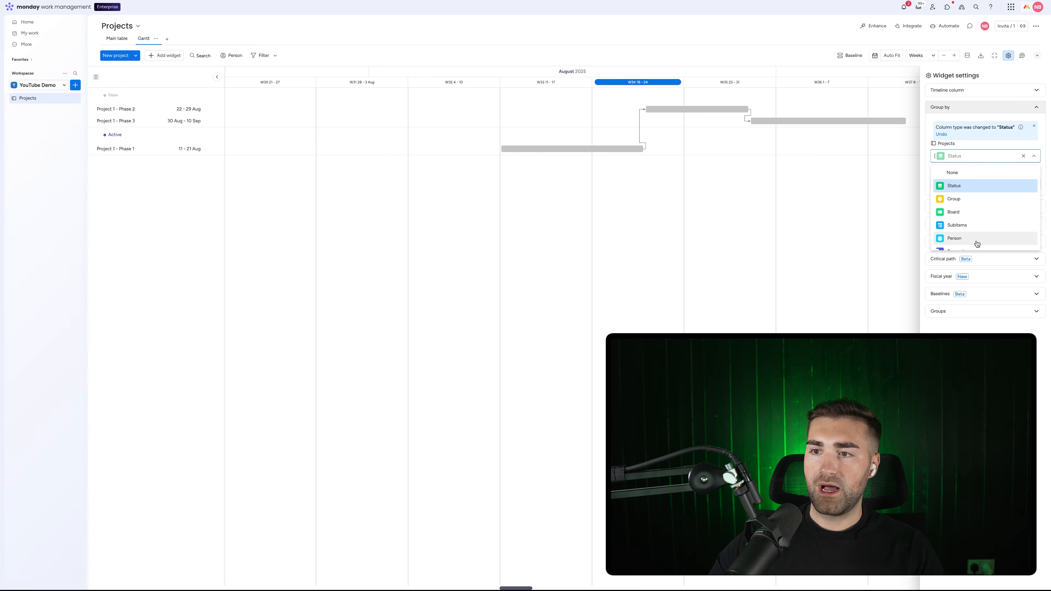
scroll(971, 227, "down", 1)
left_click(962, 191)
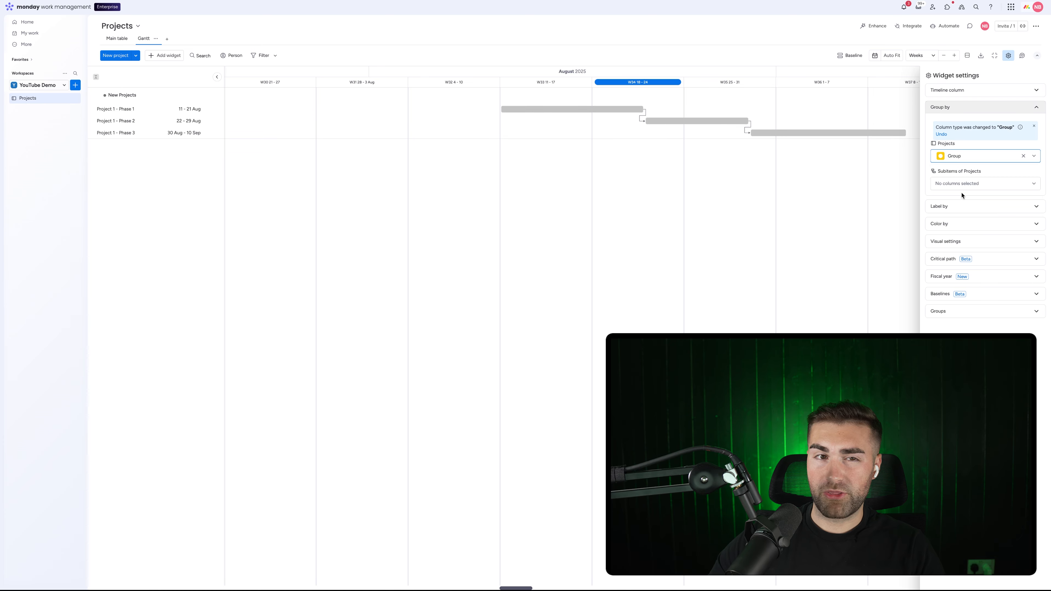
left_click(963, 160)
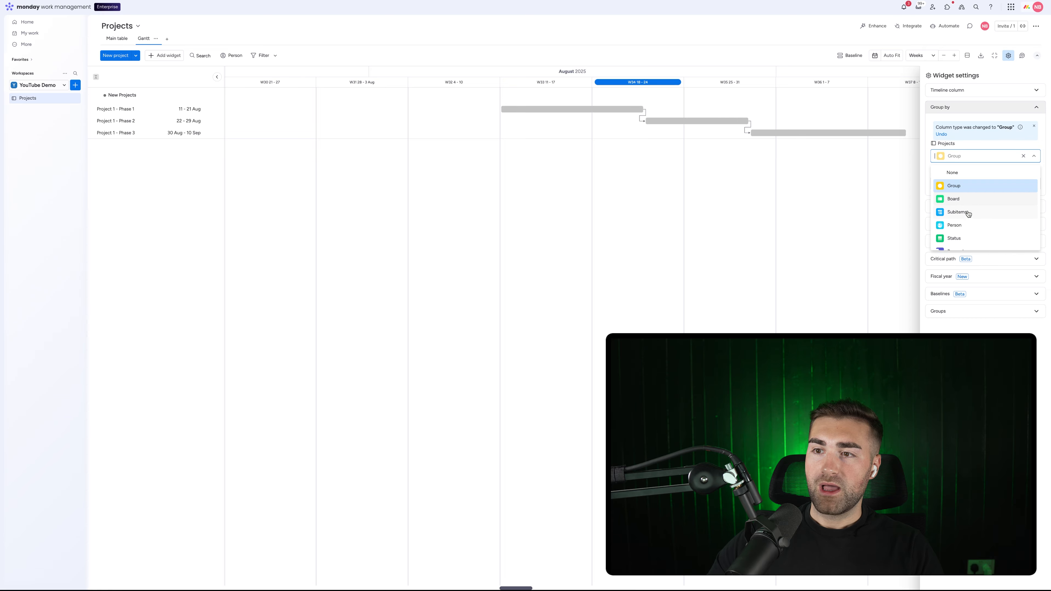
left_click(963, 227)
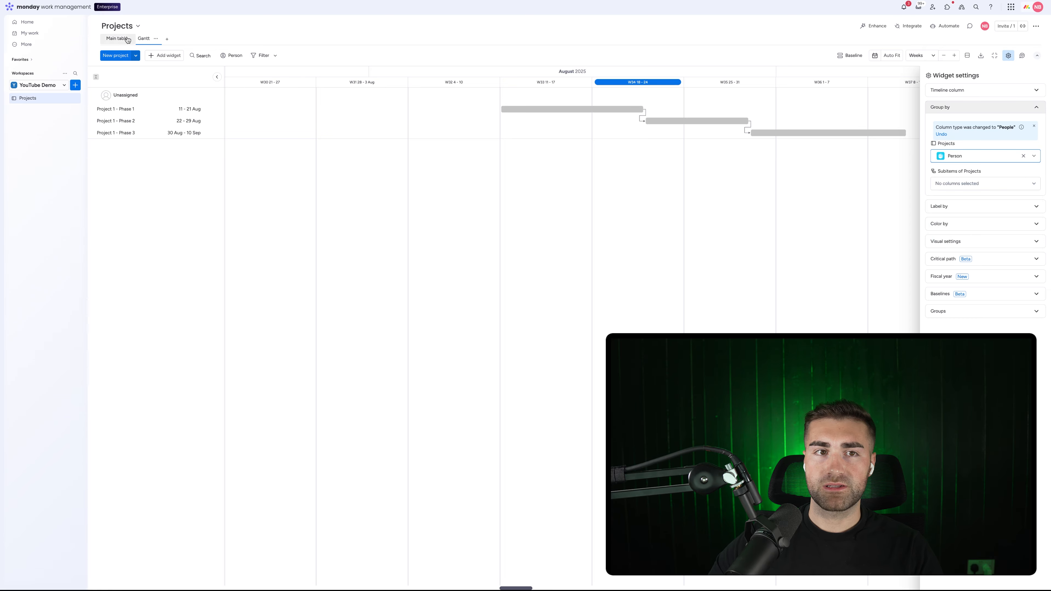
- In the main table, assign the first suggested person to Project 1's Phase 1, Phase 2 and Phase 3
left_click(119, 38)
left_click(245, 98)
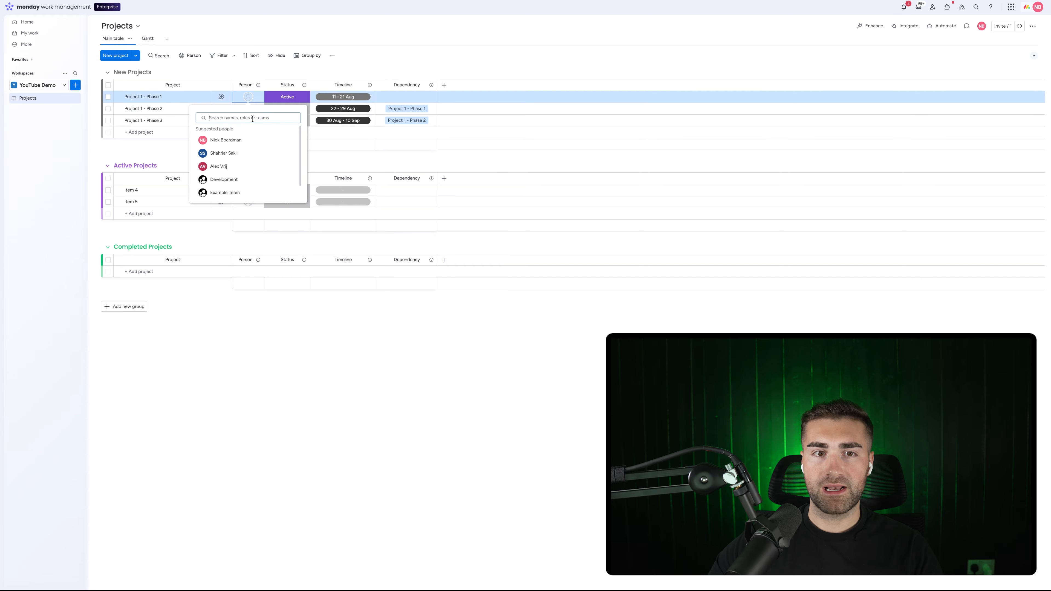
left_click(232, 140)
left_click(238, 109)
left_click(238, 151)
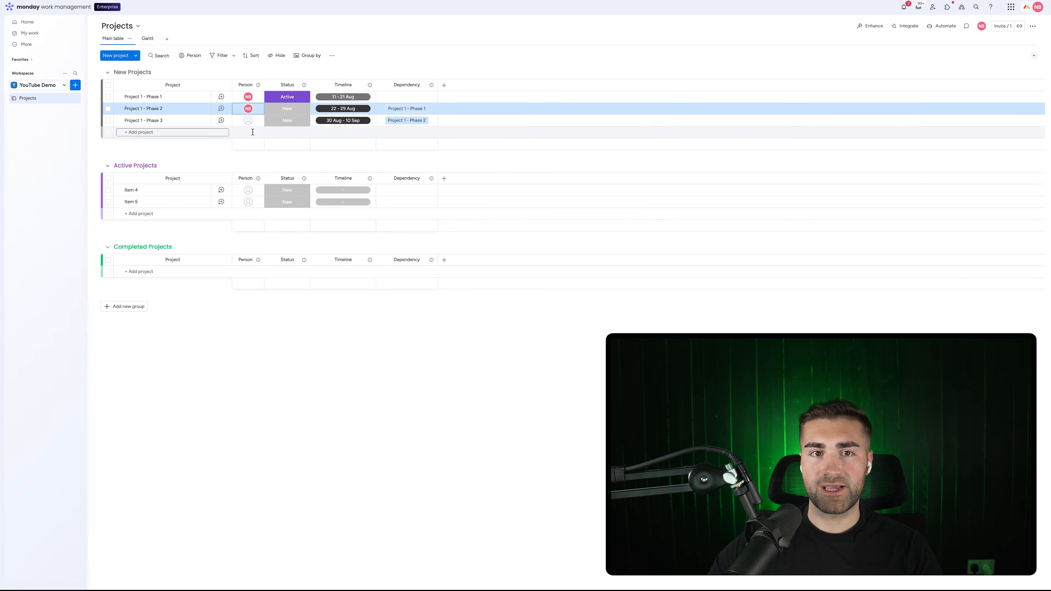
left_click(248, 120)
left_click(245, 163)
- Assign the second suggested person to Item 4 and Item 5 in the Active Projects group, and check the Gantt view
left_click(253, 191)
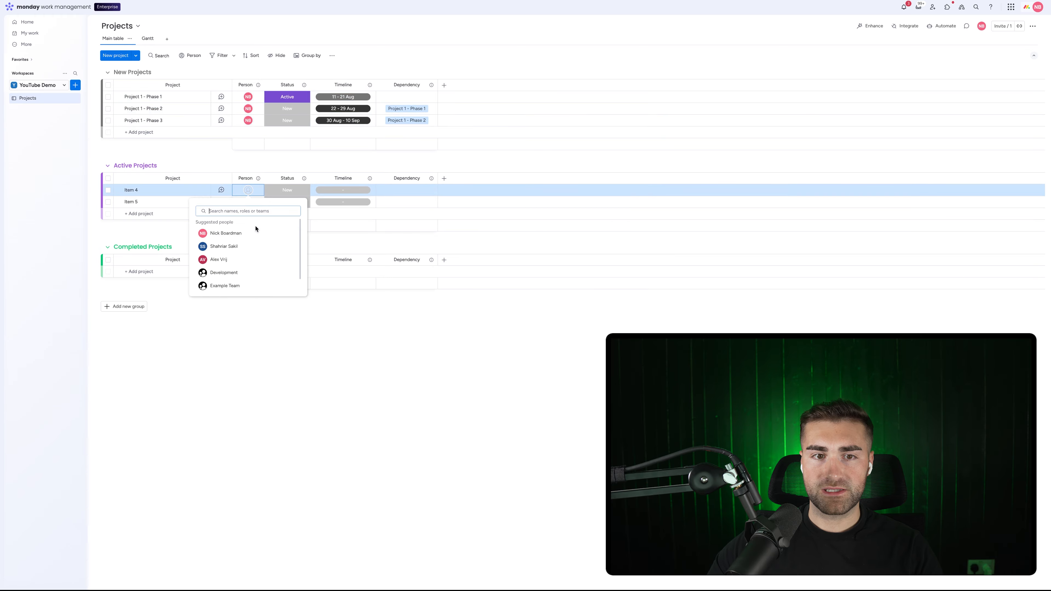
left_click(230, 246)
left_click(248, 201)
left_click(254, 258)
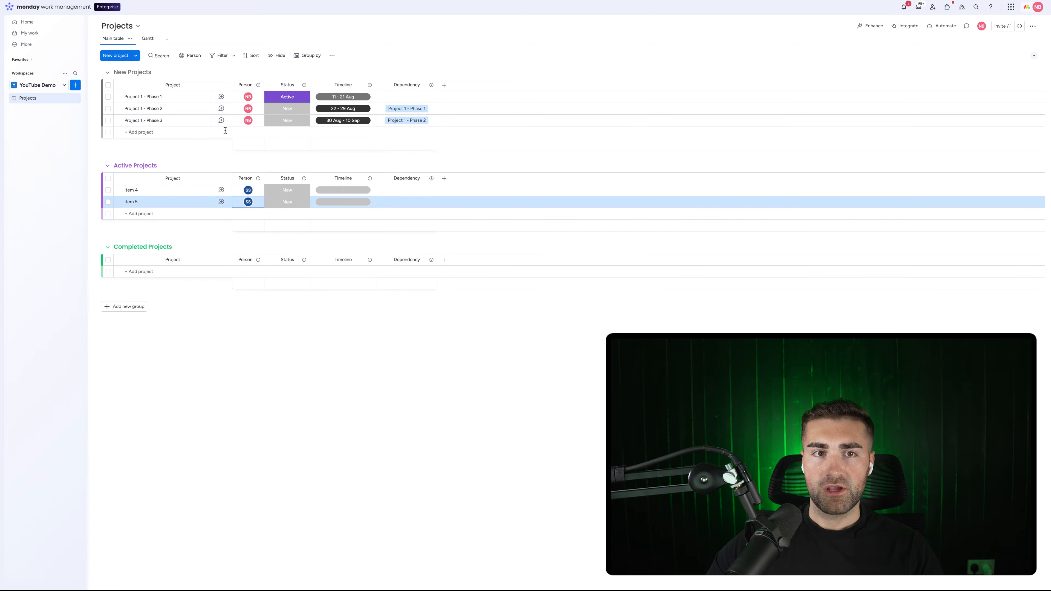
left_click(151, 39)
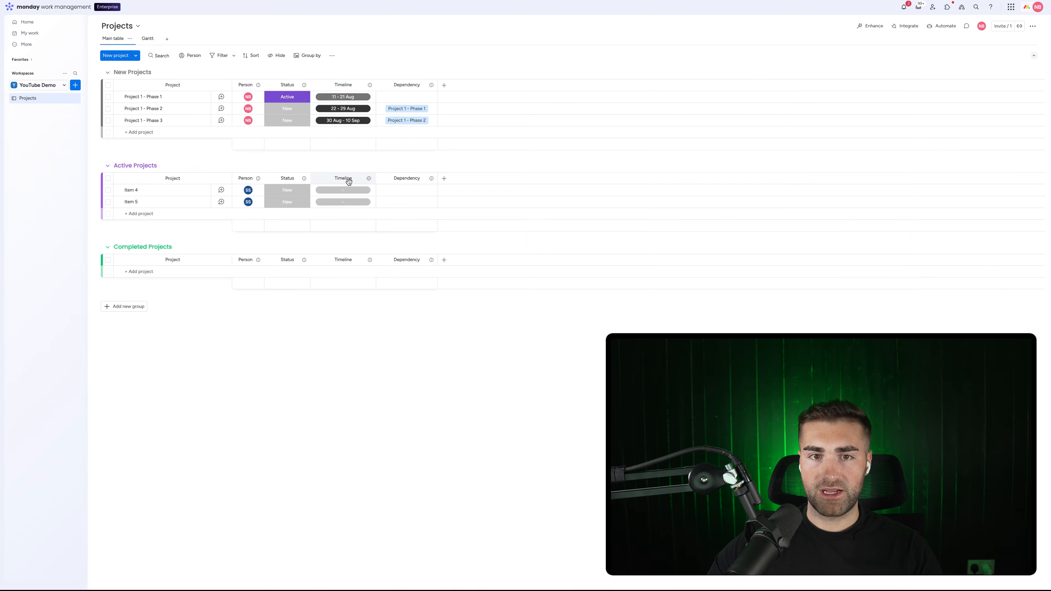
- In the main table, set the timeline of Item 4 to 12–19 August 2025 and of Item 5 to 27–29 August 2025
left_click(343, 190)
left_click(325, 273)
left_click(325, 285)
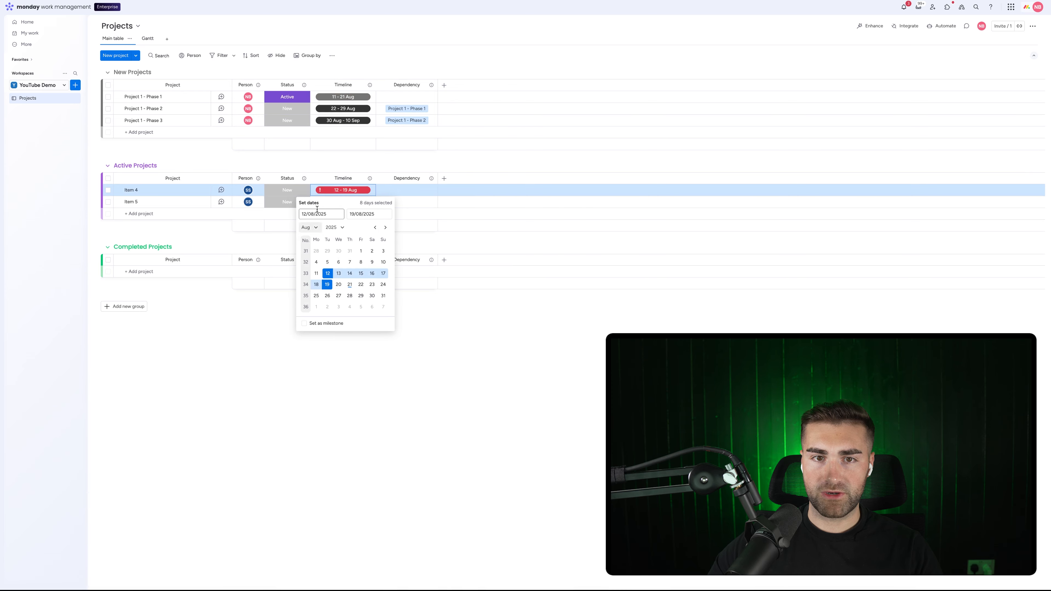
left_click(343, 202)
left_click(337, 308)
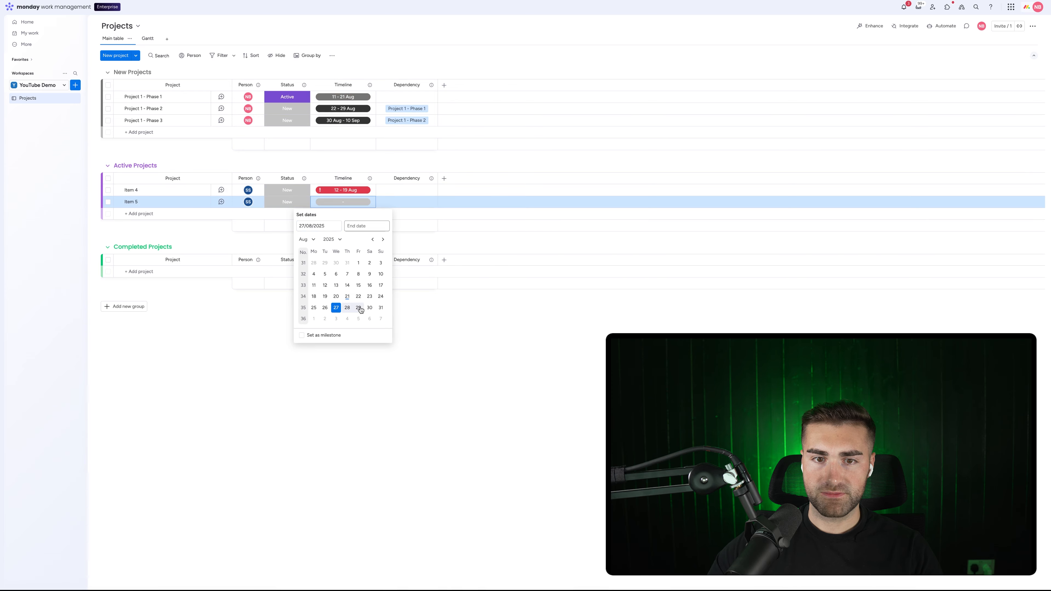
left_click(358, 307)
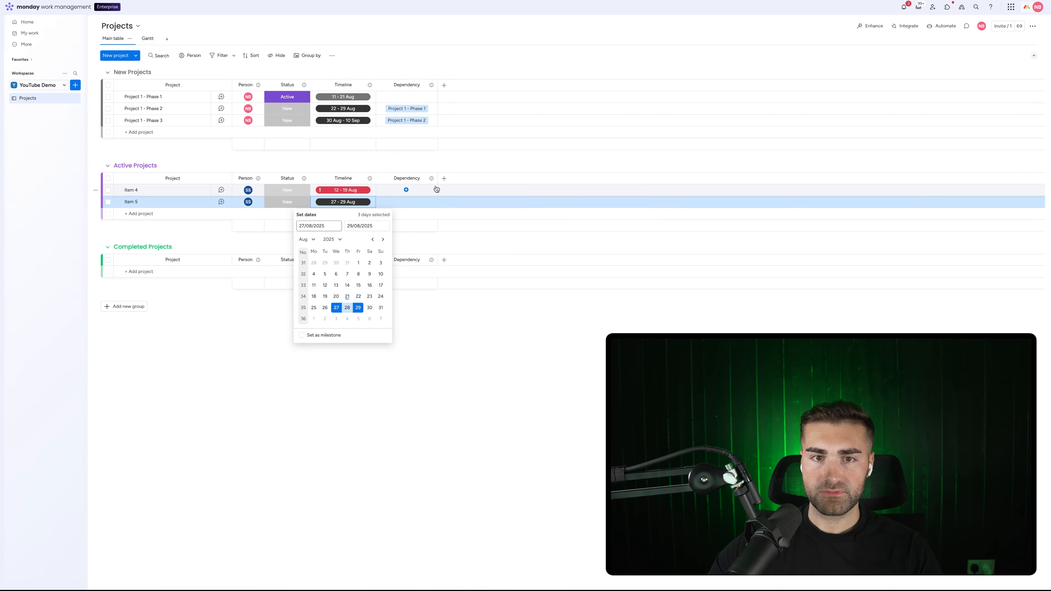
- Make Item 5 dependent on Item 4, and return to the Gantt view
left_click(405, 203)
left_click(368, 314)
left_click(475, 346)
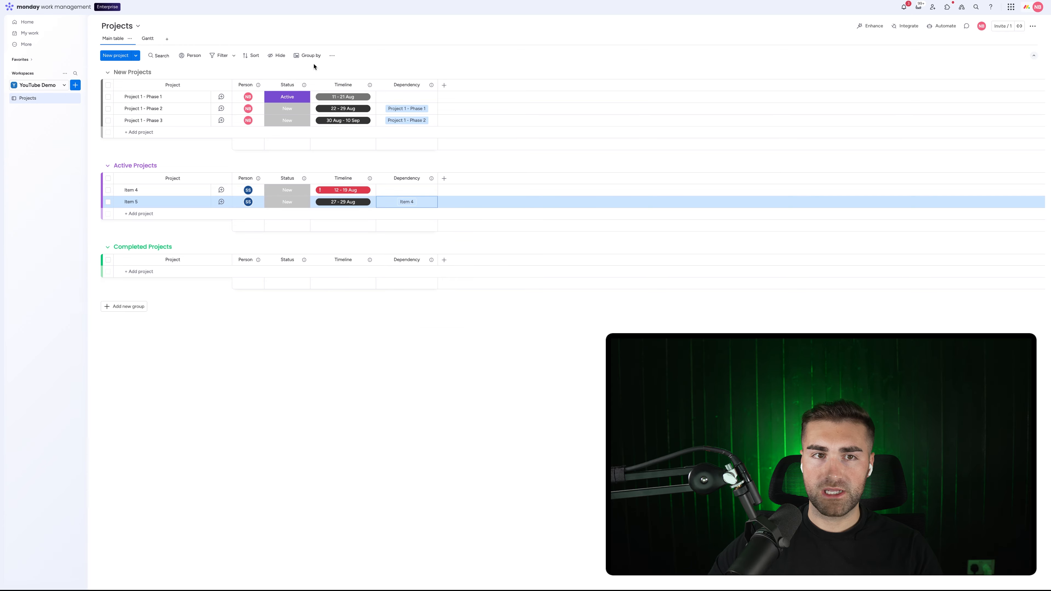
left_click(146, 38)
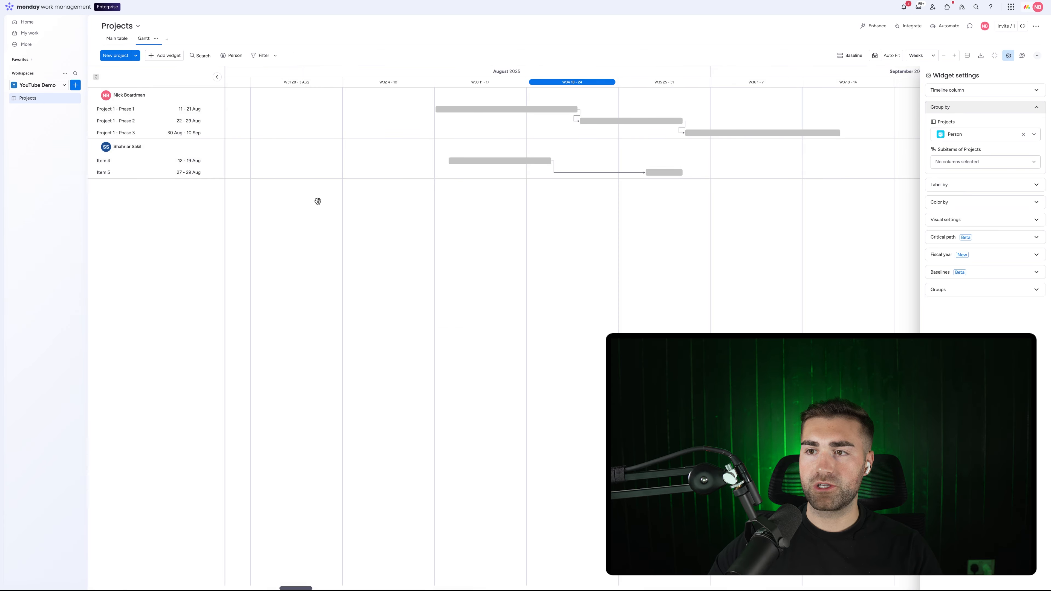
- Label the project bars on the Gantt chart by Name
left_click(981, 108)
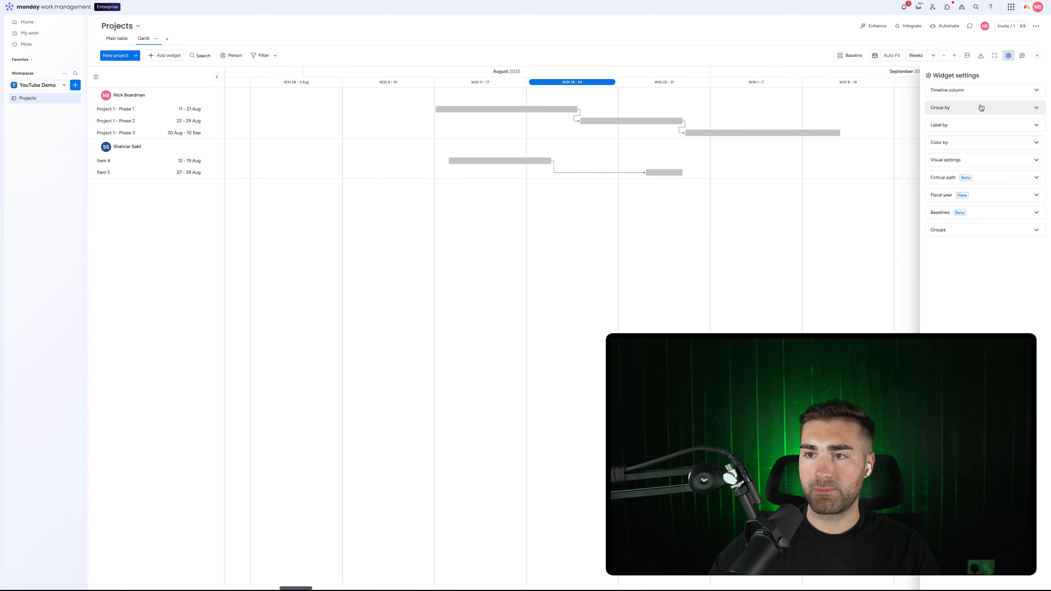
left_click(969, 126)
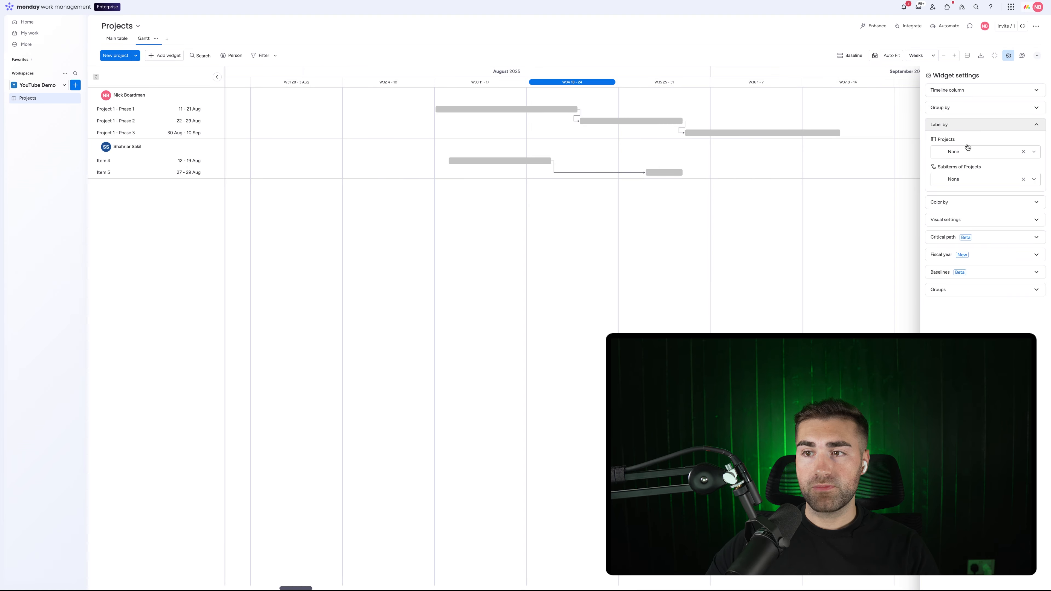
left_click(965, 152)
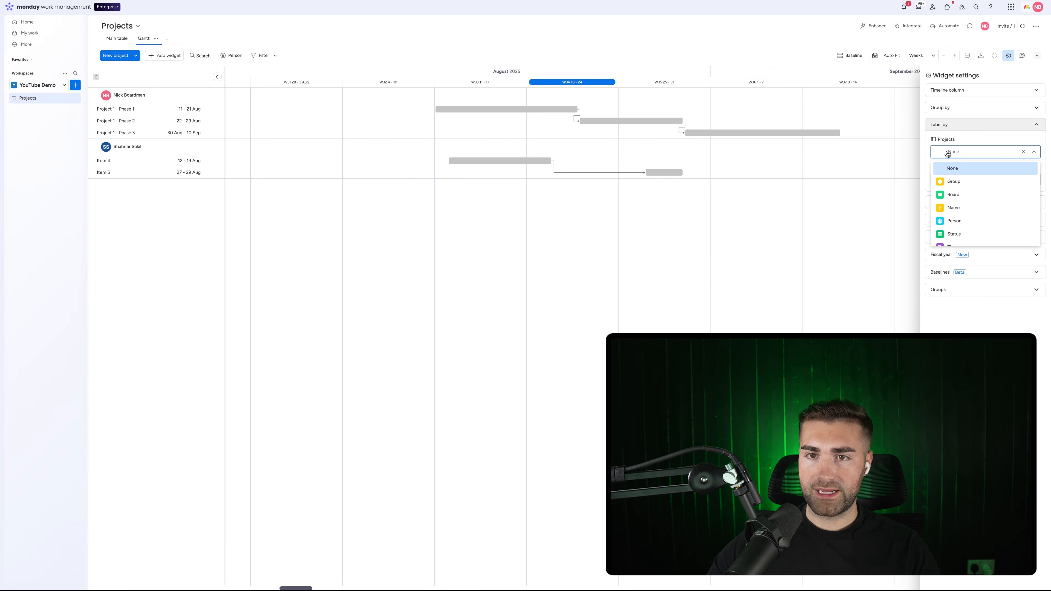
left_click(963, 207)
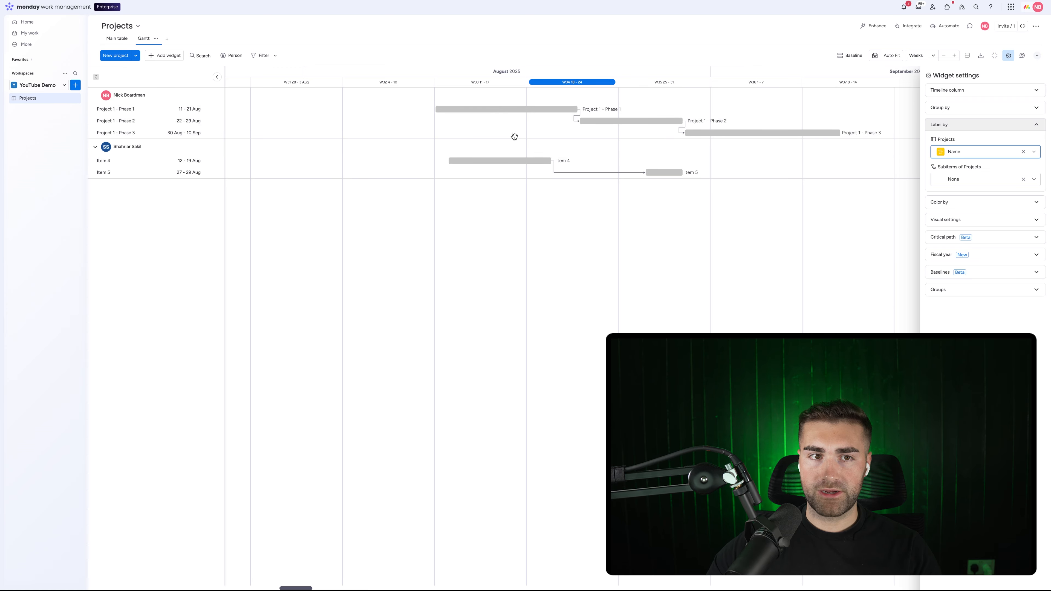
- Try labelling the Gantt bars by Person and by Status, and return to labelling them by Name
left_click(983, 153)
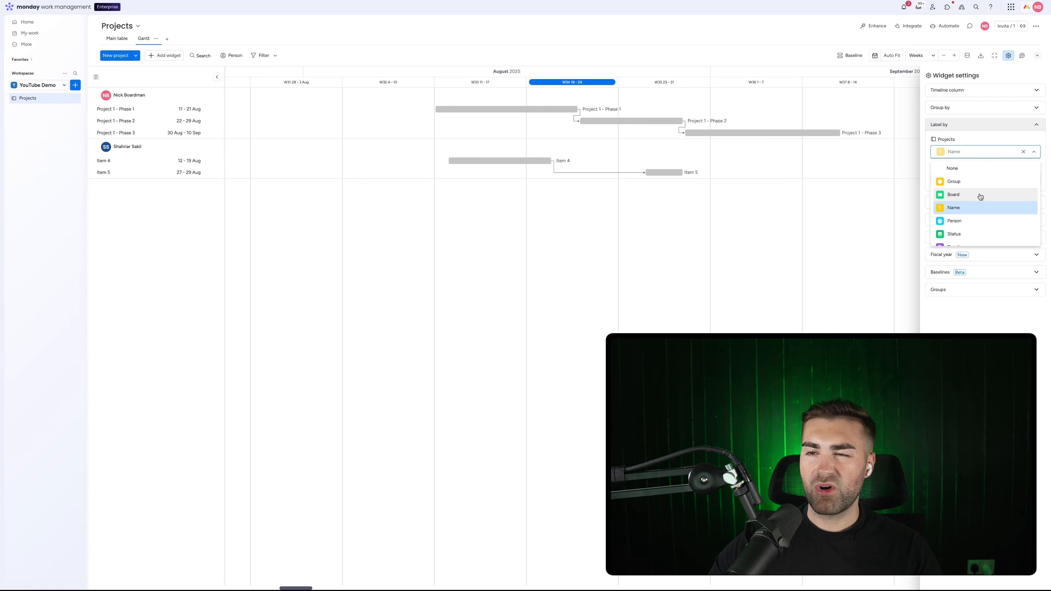
left_click(958, 212)
left_click(950, 152)
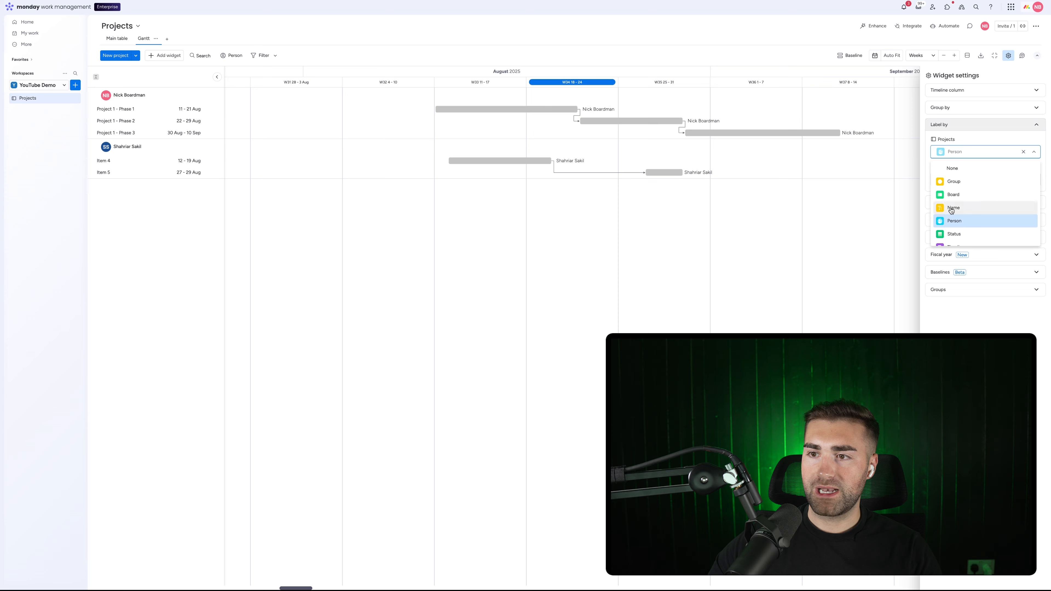
left_click(945, 234)
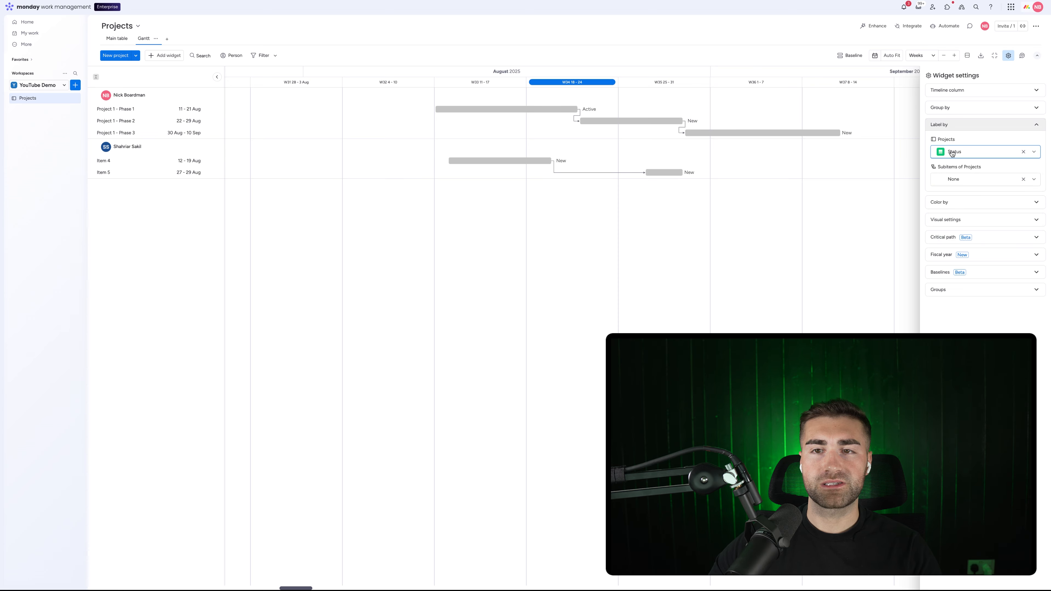
left_click(953, 153)
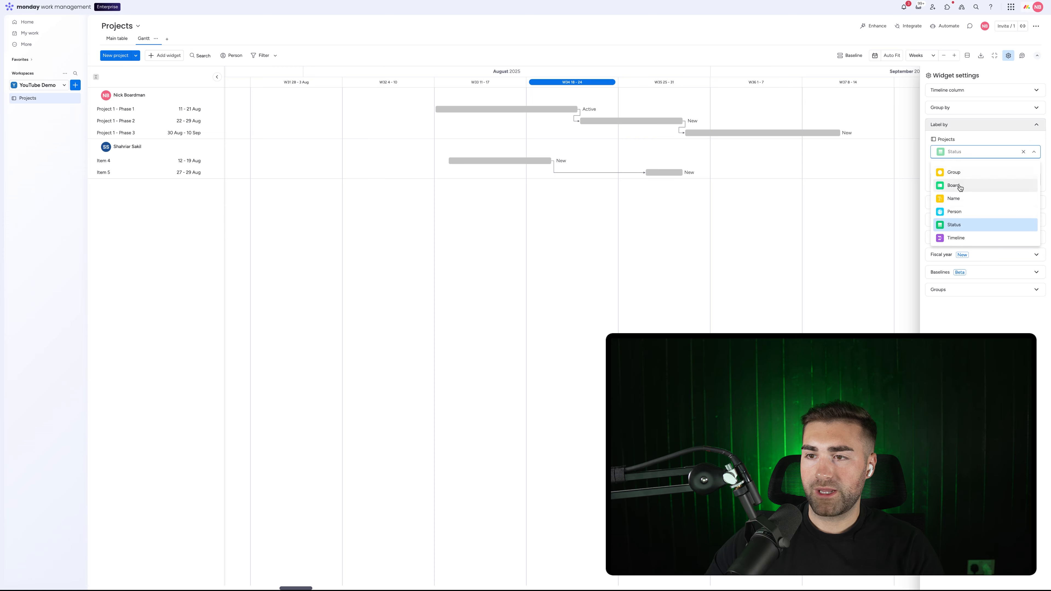
left_click(960, 199)
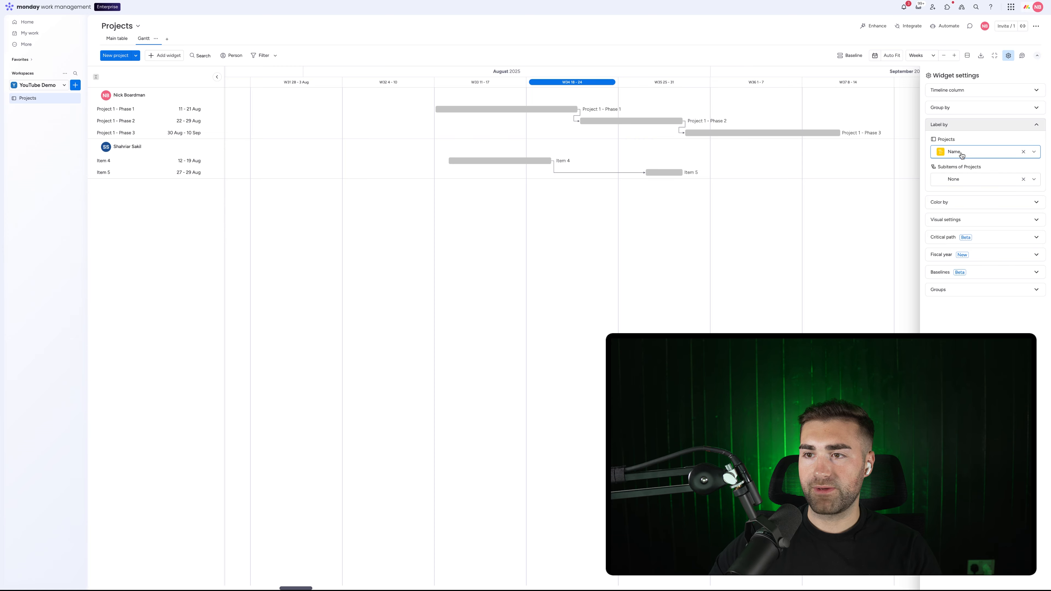
- Close the label settings and color the project bars on the Gantt chart by Status
left_click(954, 125)
left_click(952, 142)
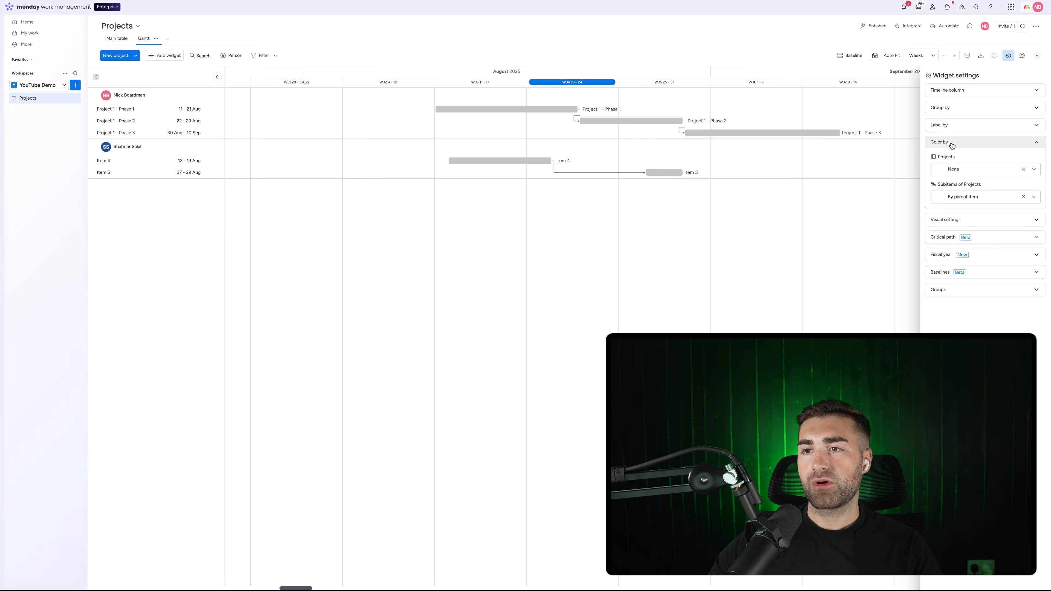
left_click(954, 169)
left_click(958, 252)
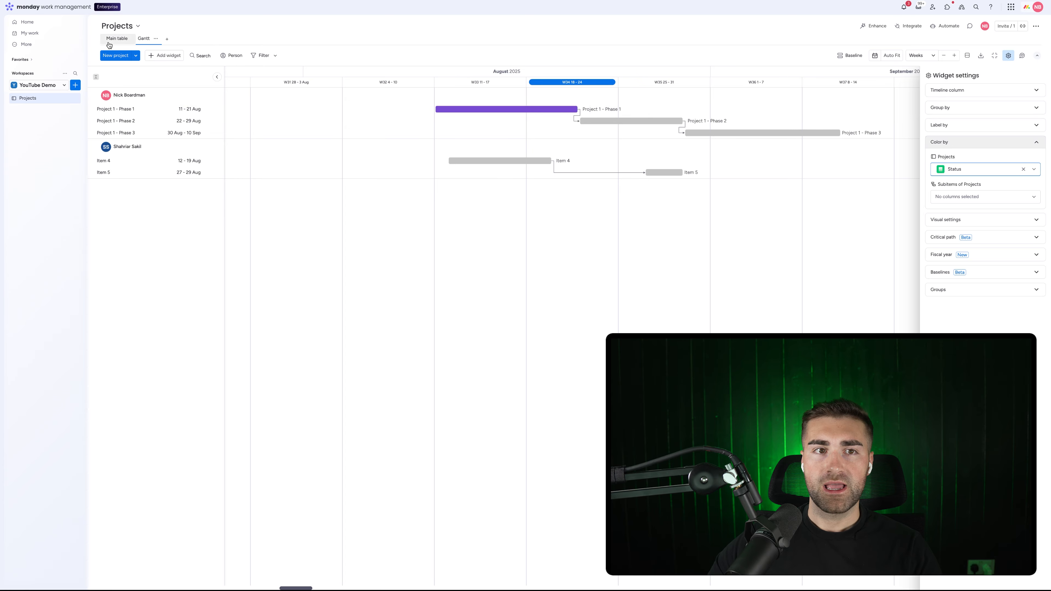
- Set the status of Project 1 - Phase 1 to Completed and Phase 2 to Active, and return to the Gantt view
left_click(117, 38)
left_click(287, 108)
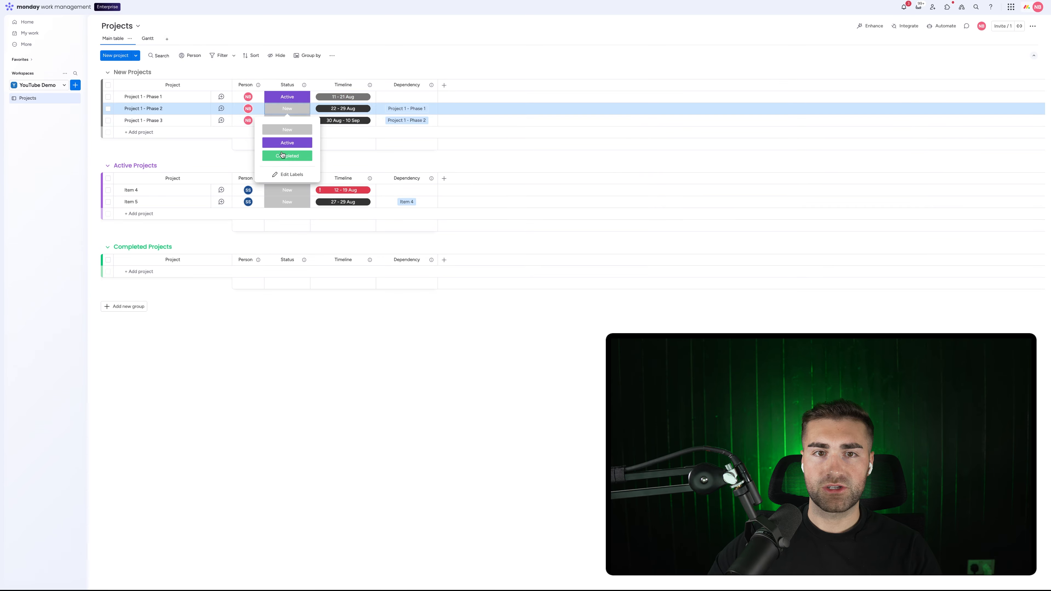
left_click(287, 96)
left_click(287, 144)
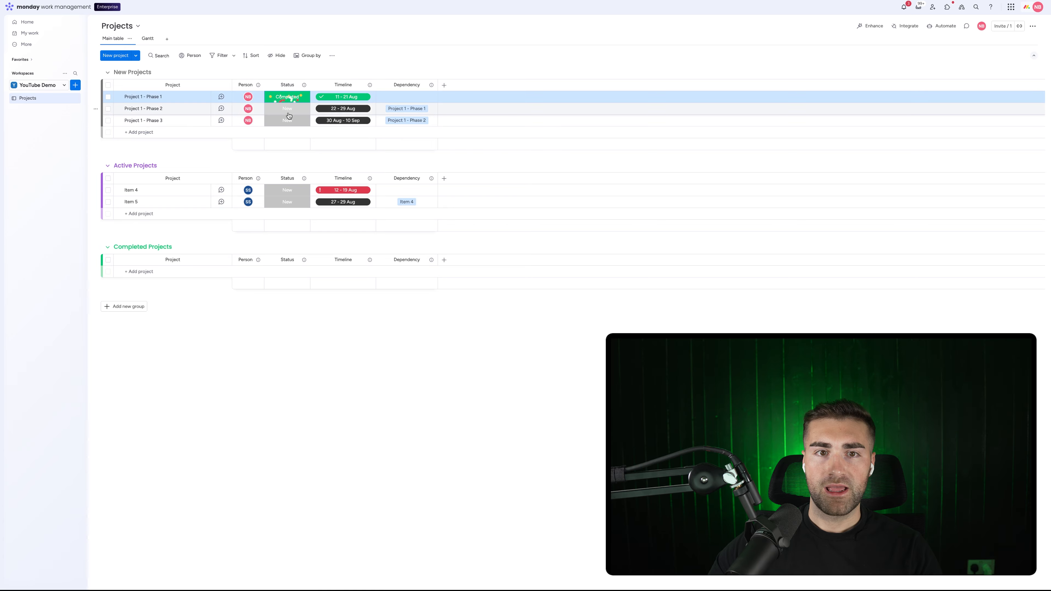
left_click(287, 109)
left_click(287, 142)
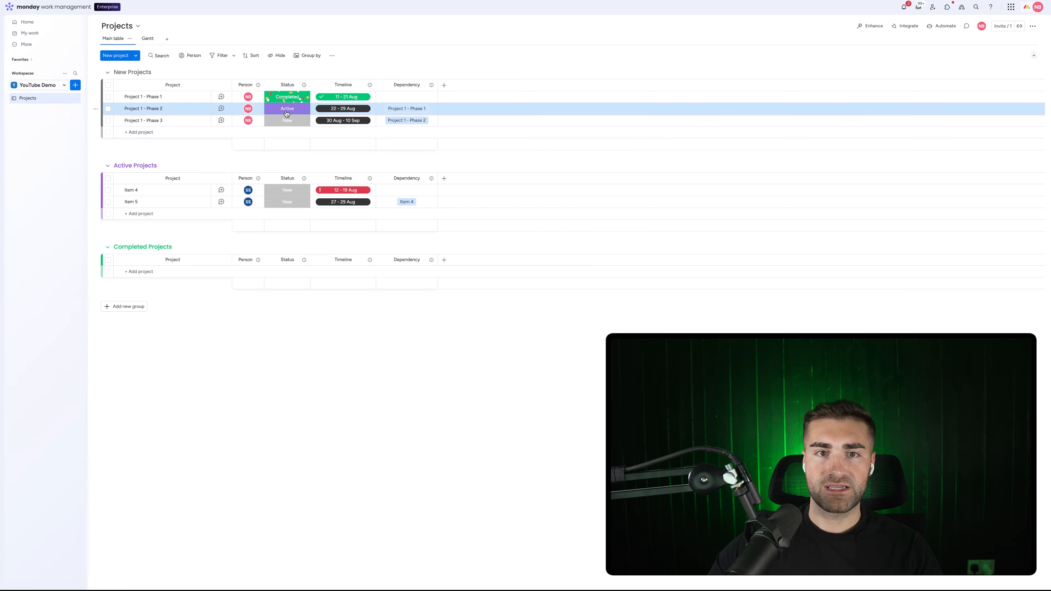
left_click(148, 38)
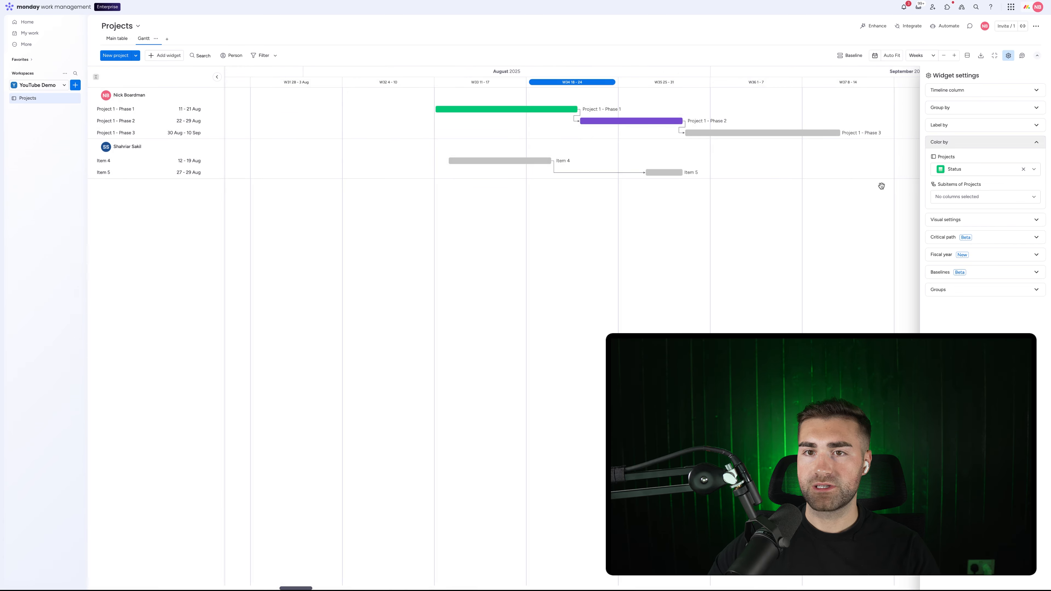
- Toggle the dependency lines off and on in the Gantt chart's visual settings, leaving them shown
left_click(972, 221)
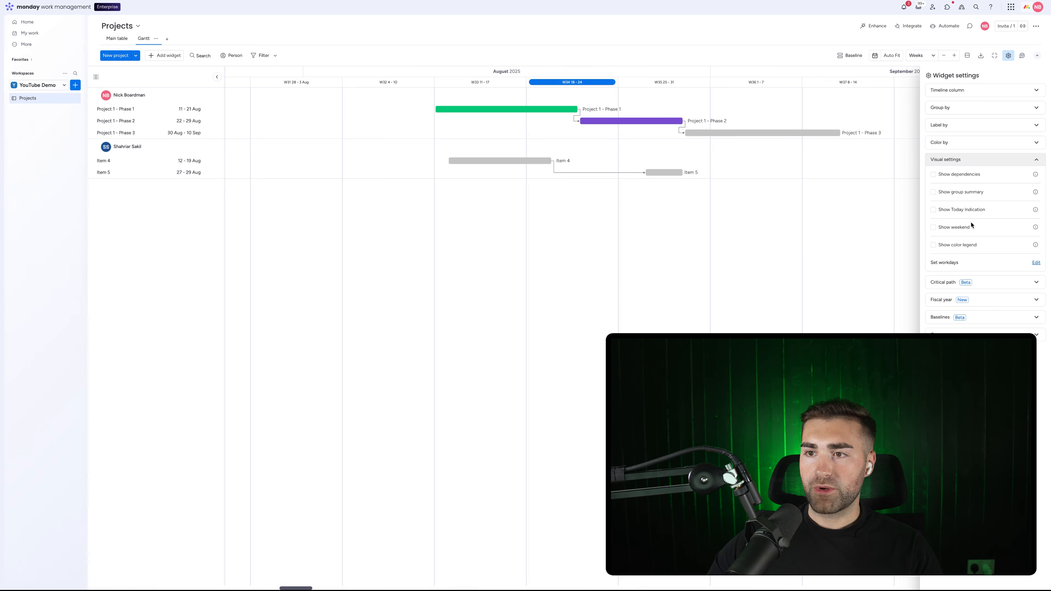
left_click(955, 178)
left_click(954, 177)
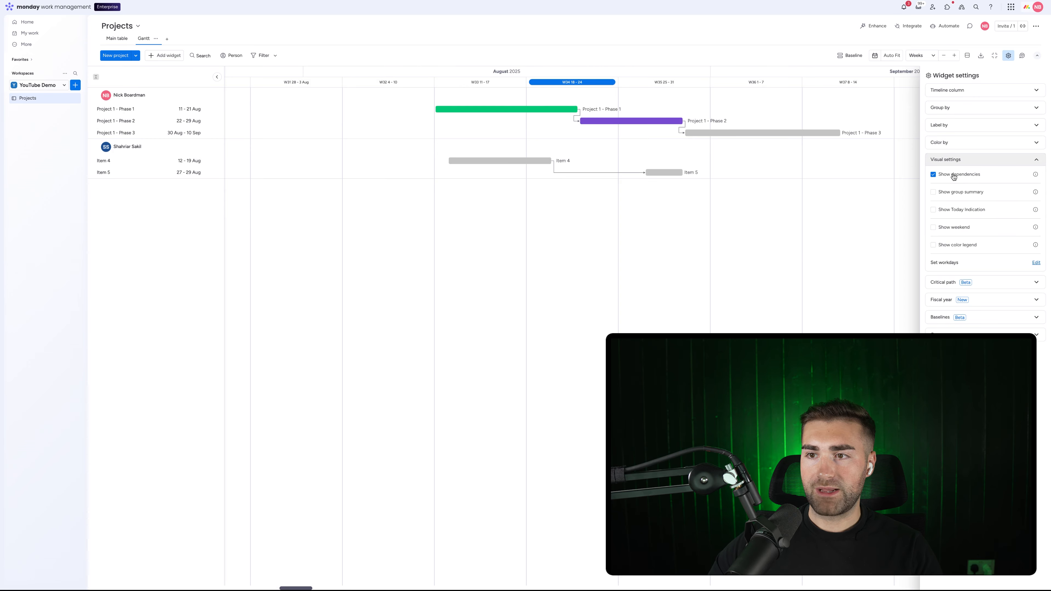
left_click(954, 177)
left_click(954, 177)
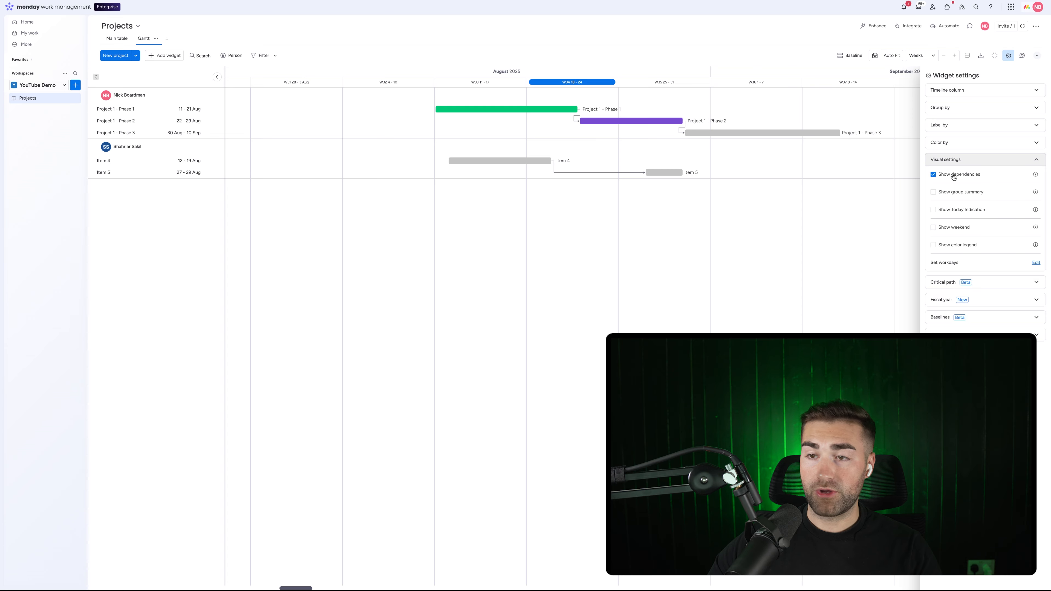
left_click(954, 177)
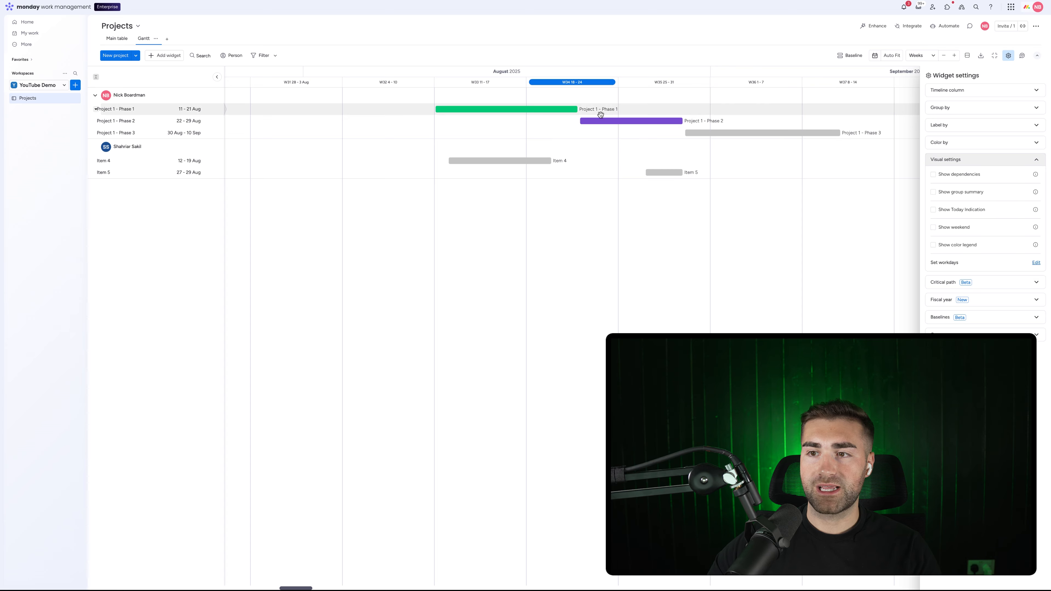
left_click(941, 176)
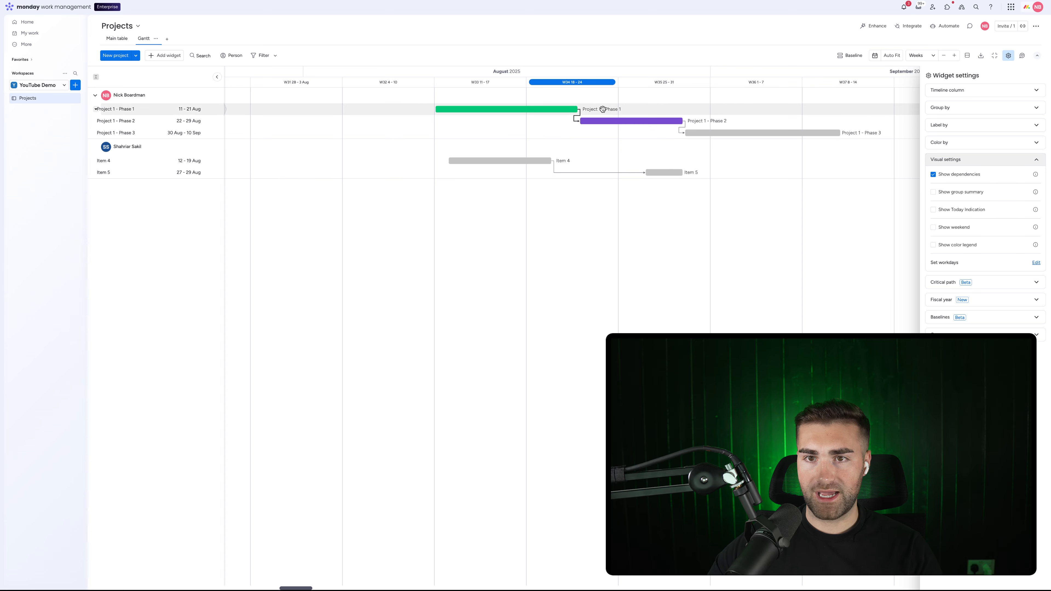
- Show the group summary and the Today indication on the Gantt chart
left_click(964, 194)
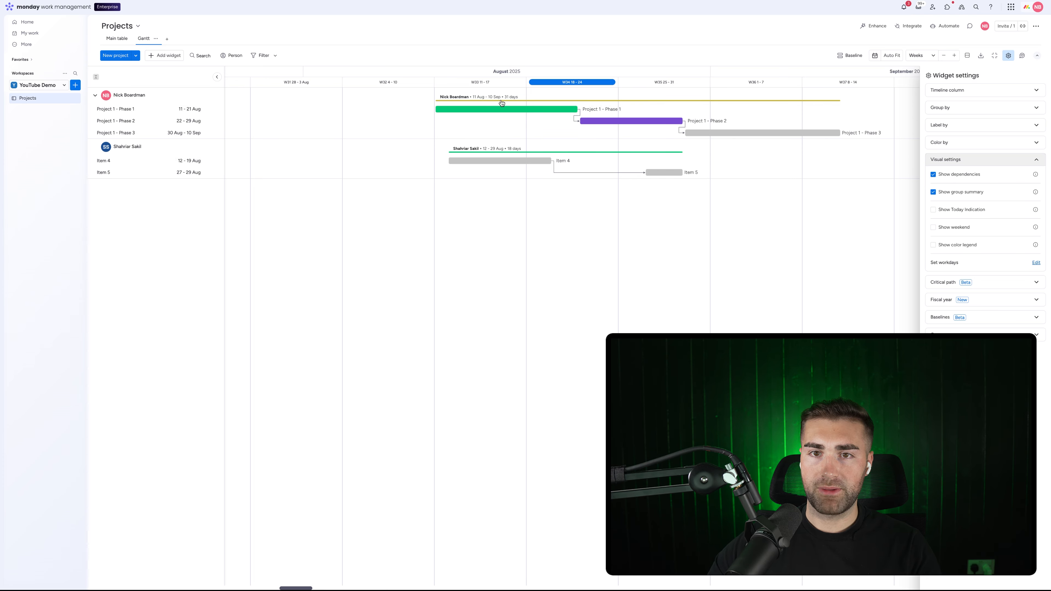
left_click(959, 211)
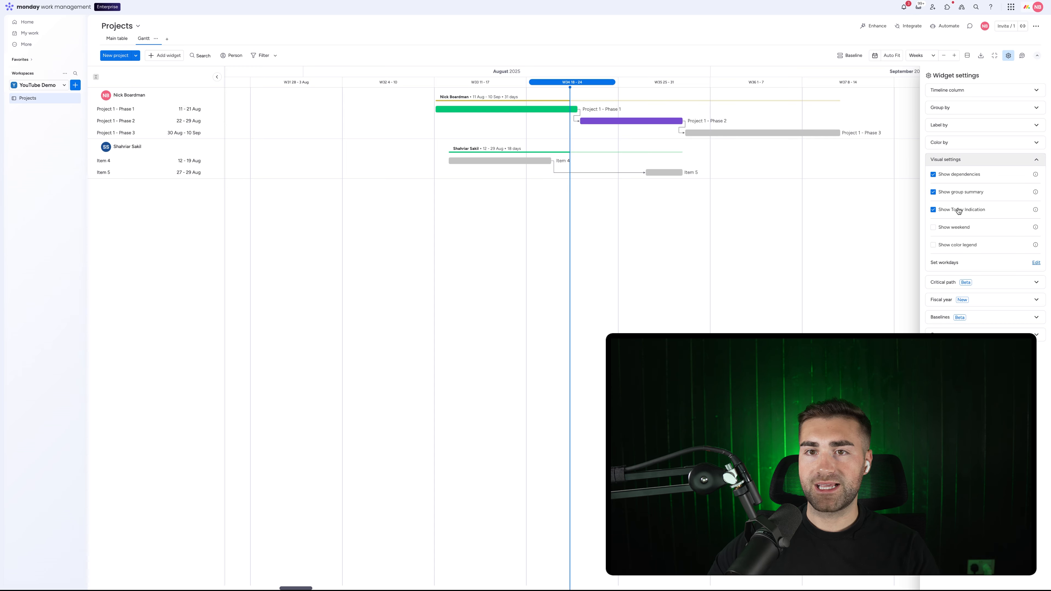
right_click(959, 211)
left_click(958, 208)
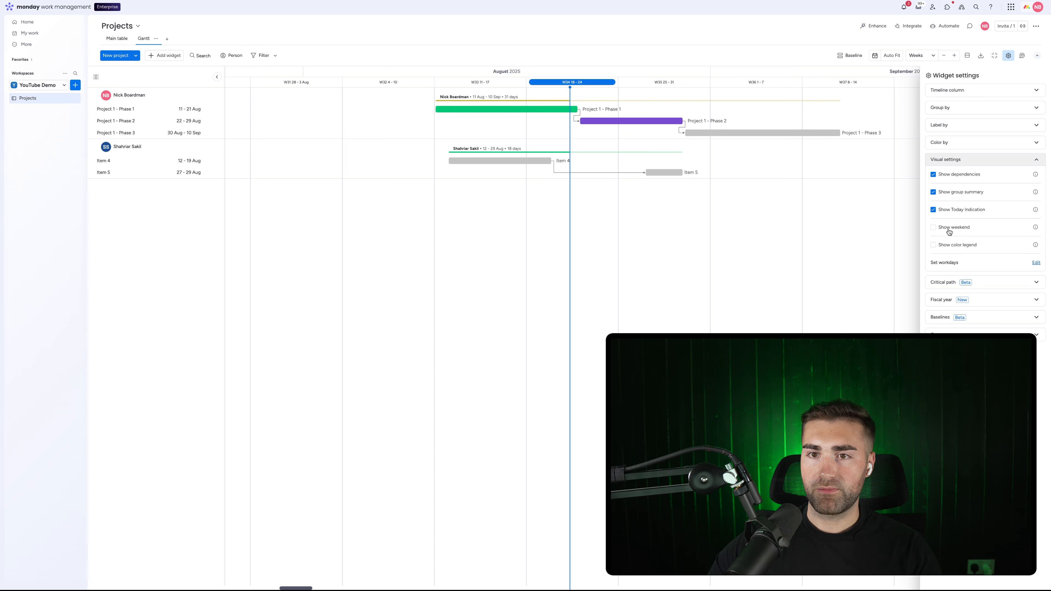
- Switch the Gantt timescale to Days and compare the chart with weekends shown and hidden, leaving weekends hidden
left_click(950, 232)
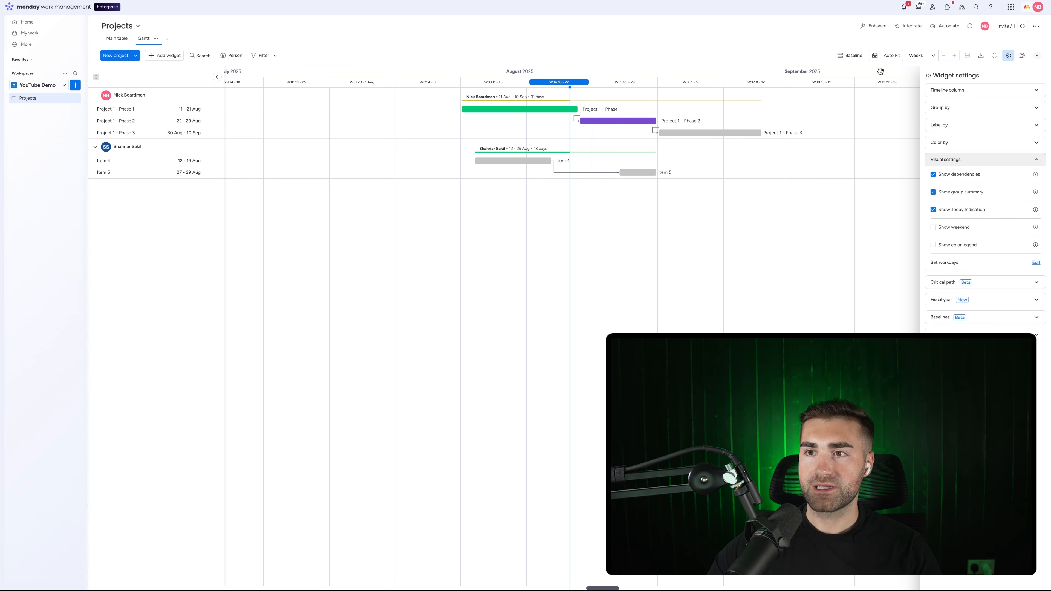
left_click(929, 56)
left_click(922, 74)
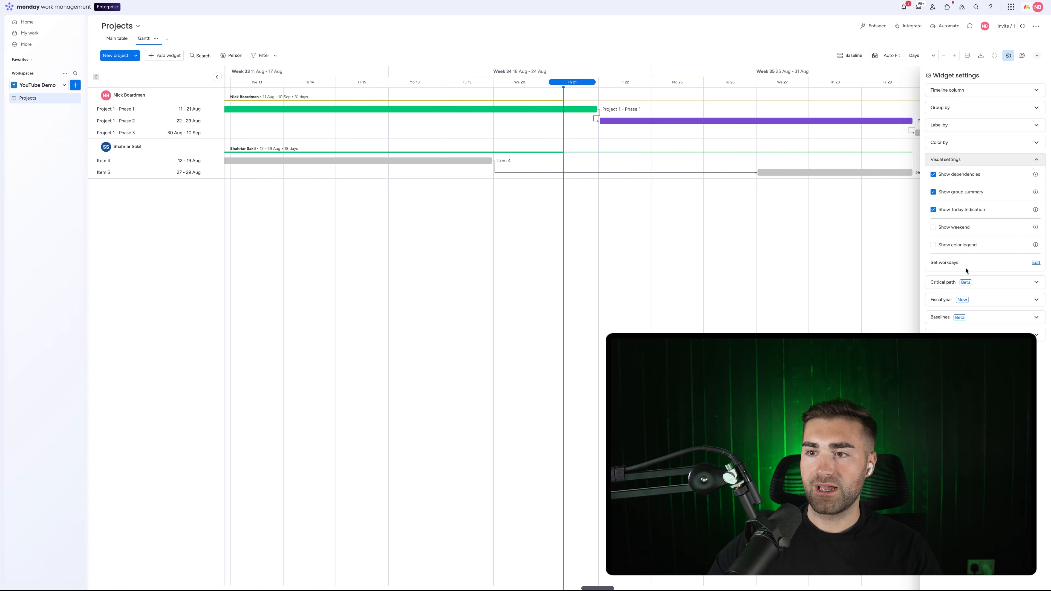
left_click(950, 231)
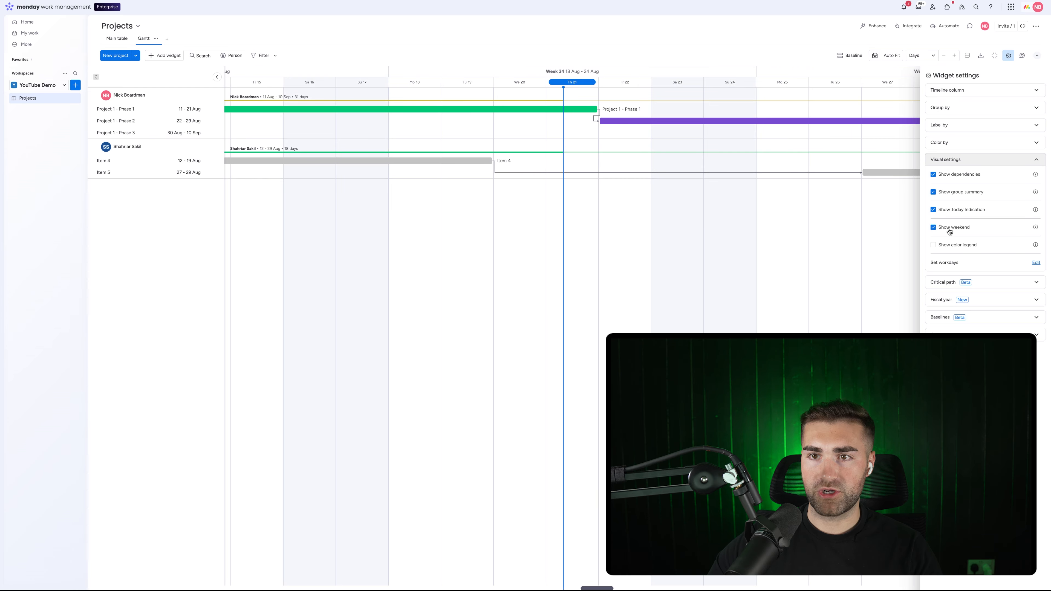
left_click(949, 232)
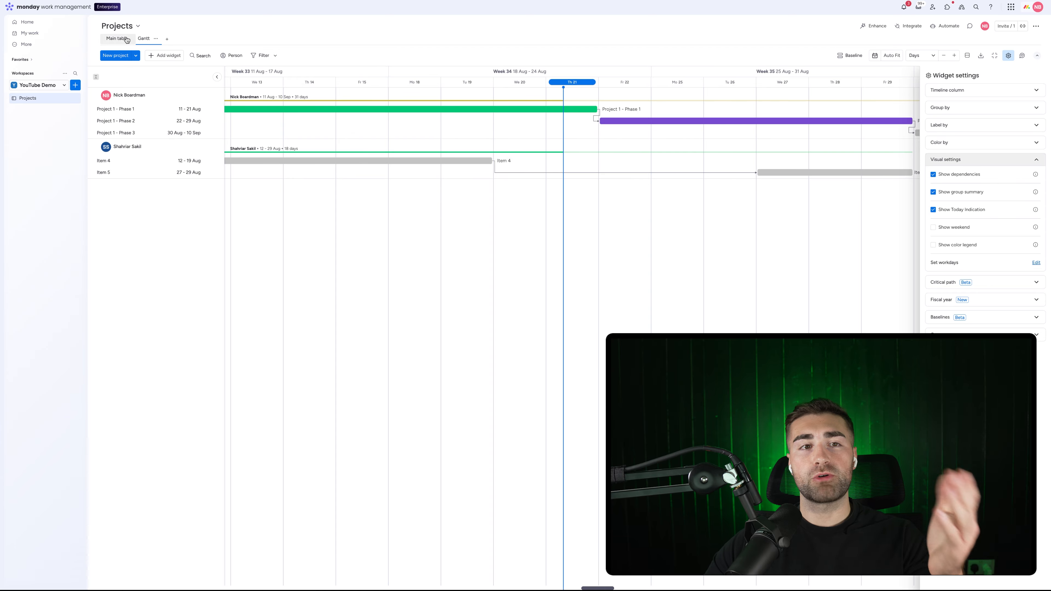
- Disable weekends in the Timeline column's settings on the main table, and return to the Gantt view
left_click(114, 41)
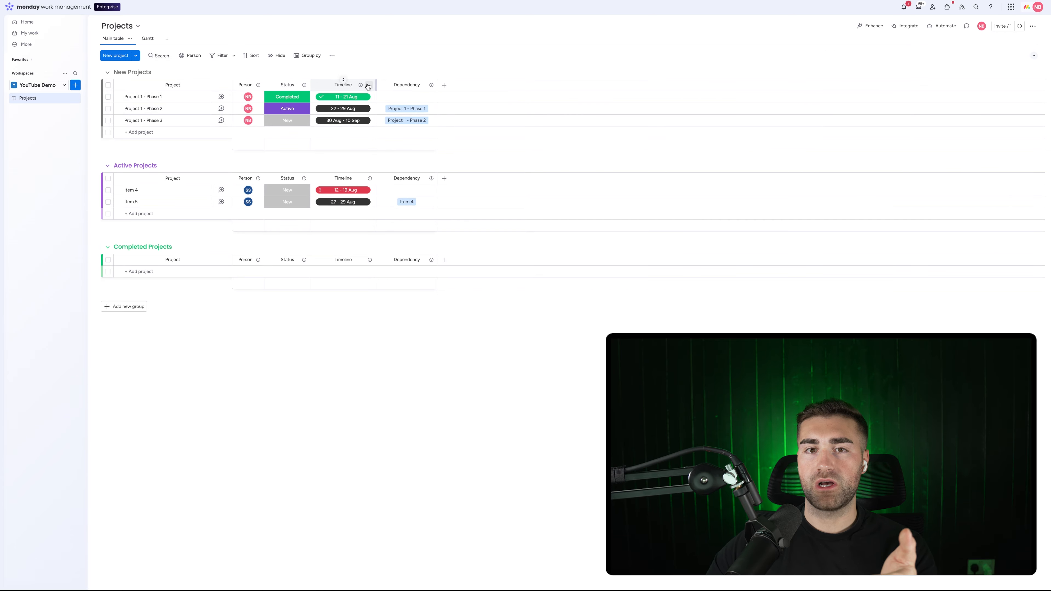
left_click(369, 84)
left_click(397, 105)
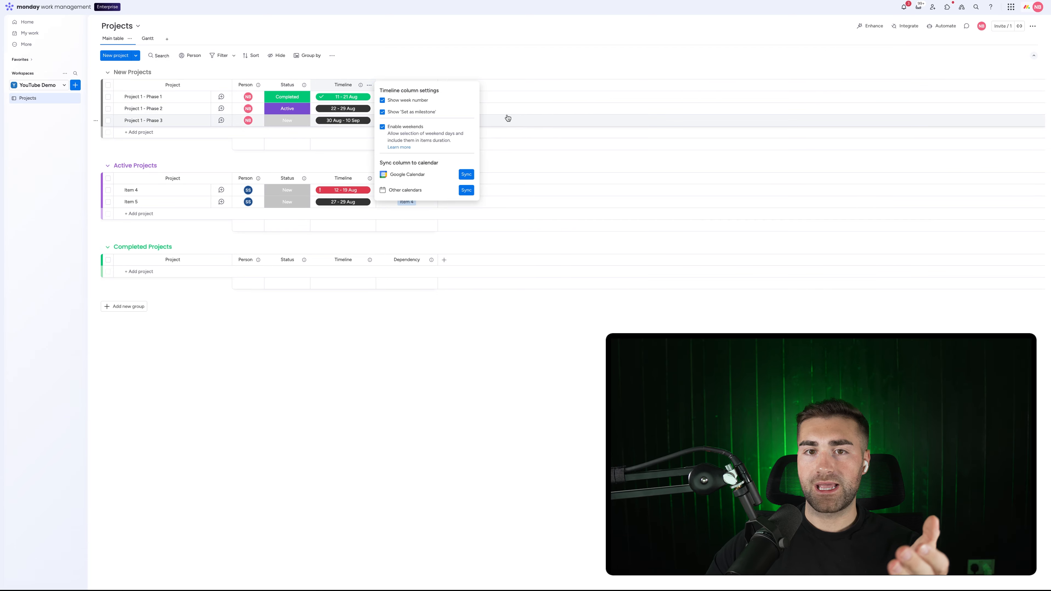
left_click(403, 129)
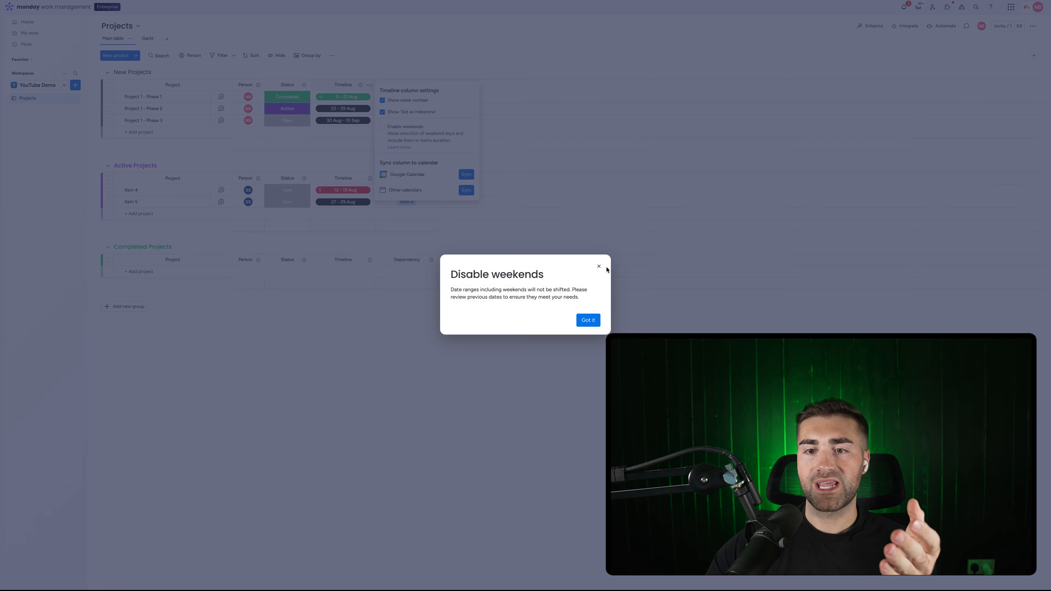
left_click(588, 320)
left_click(147, 38)
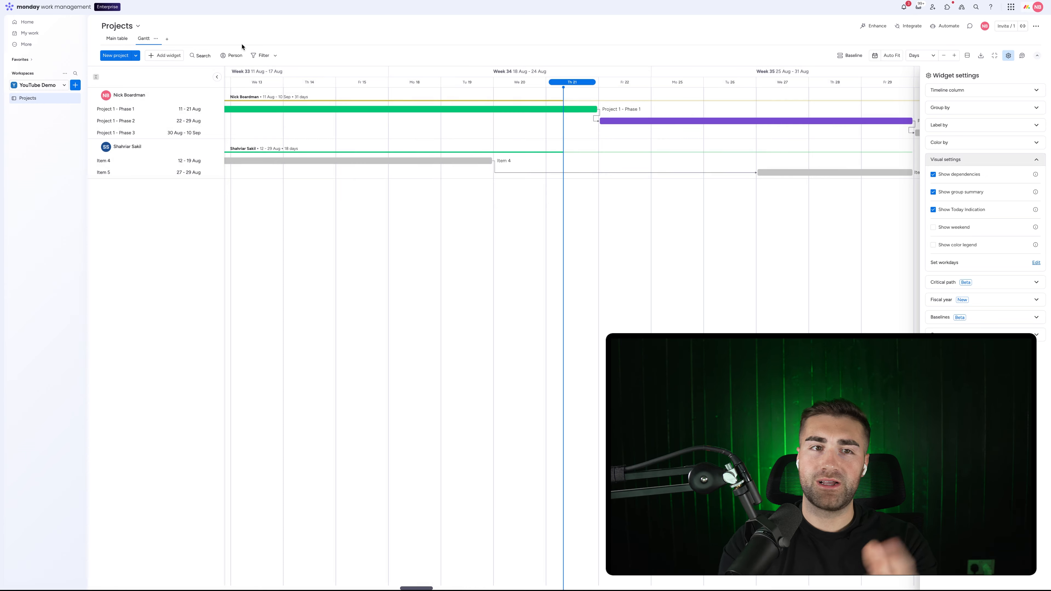
- Show the color legend on the Gantt chart, auto-fit the timescale to the projects and close the visual settings
left_click(960, 248)
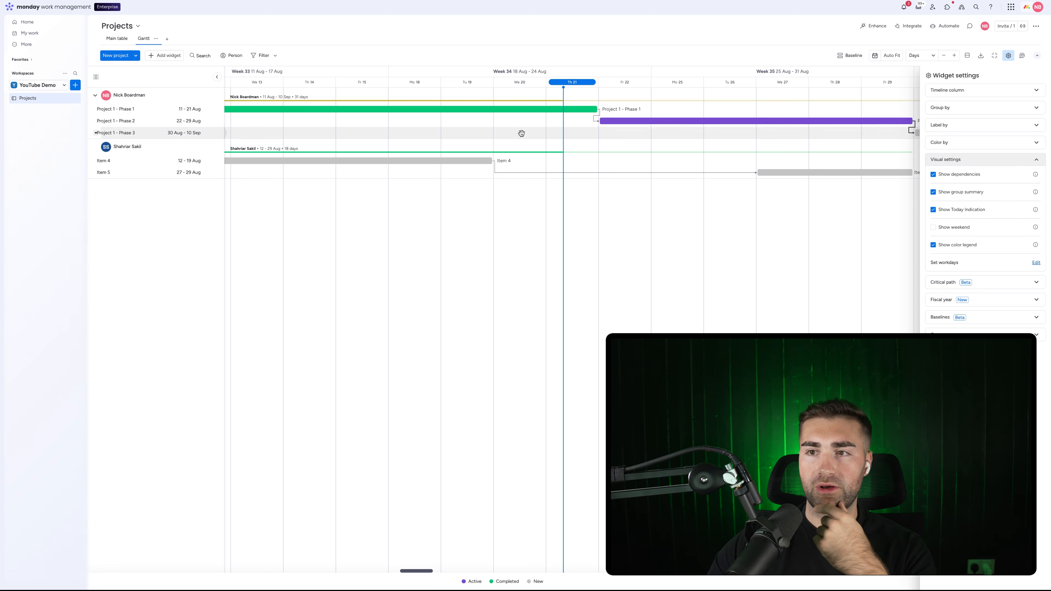
left_click(890, 56)
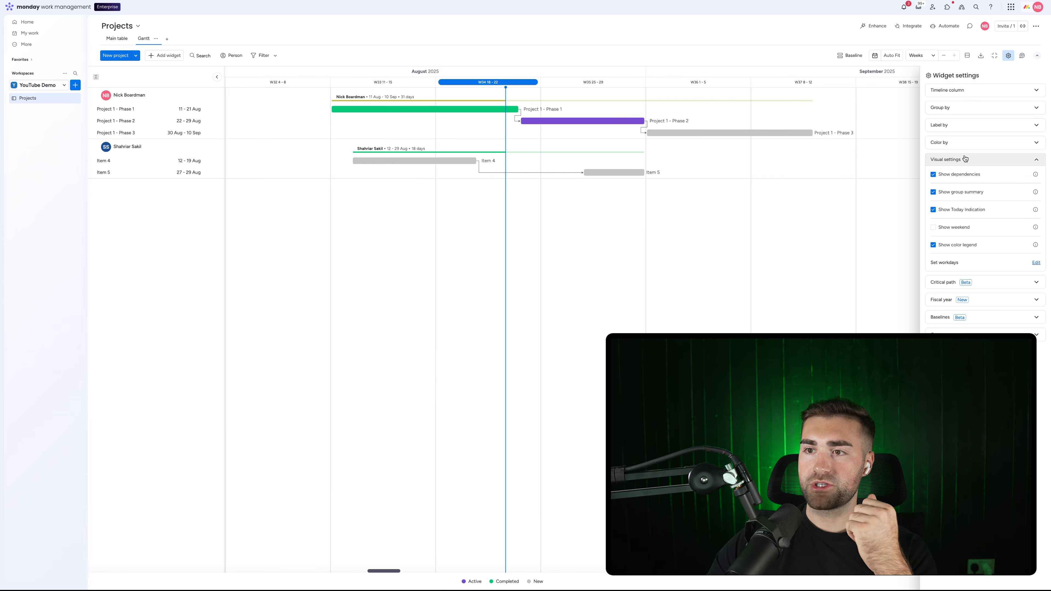
left_click(964, 159)
- Try showing the critical path on the Gantt chart, and hide it again
left_click(948, 178)
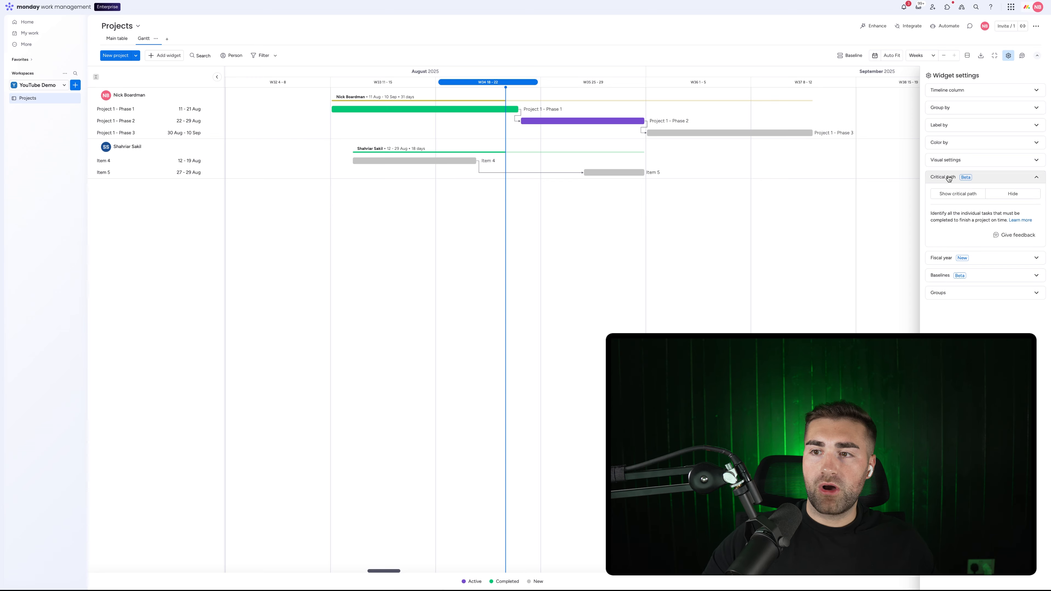
left_click(953, 194)
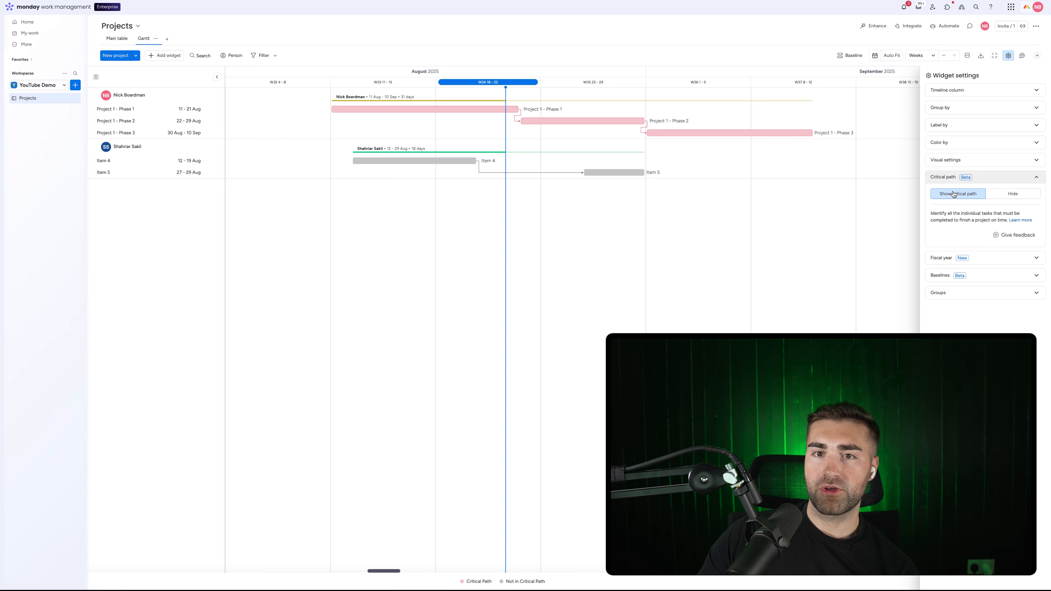
left_click(1018, 193)
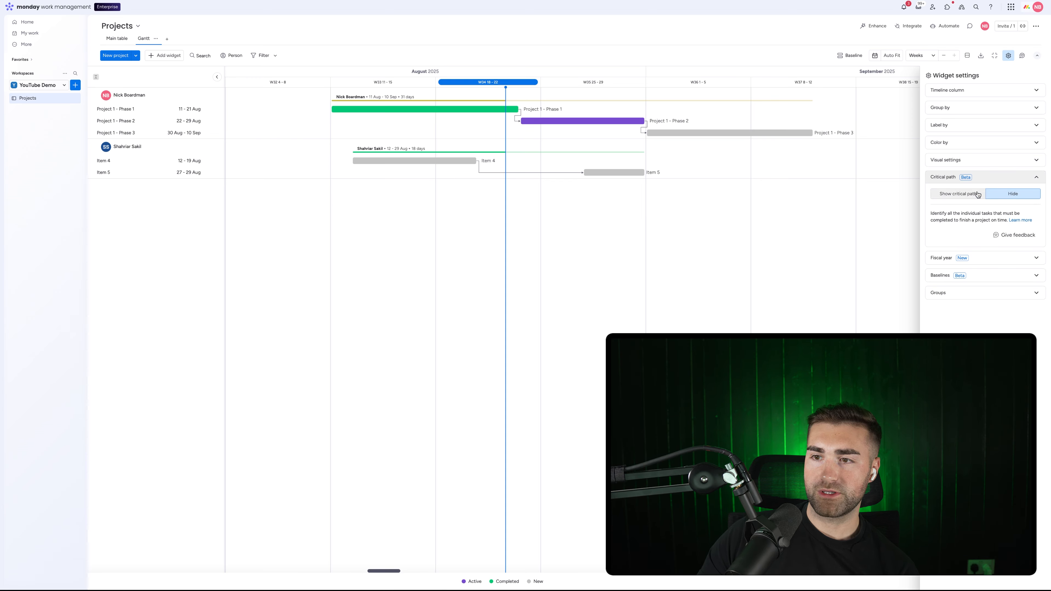
left_click(962, 194)
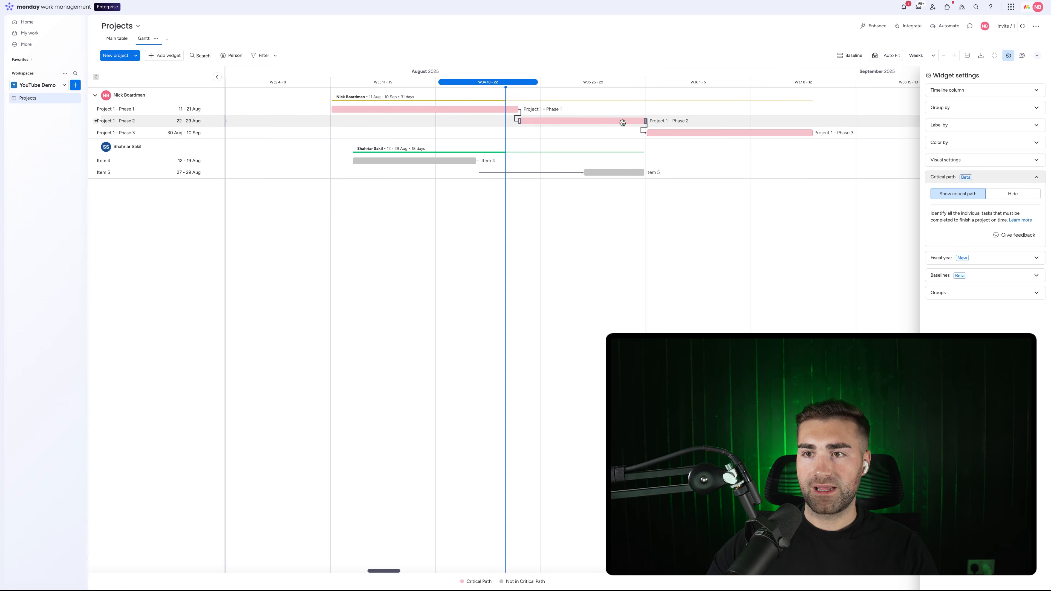
left_click(1006, 197)
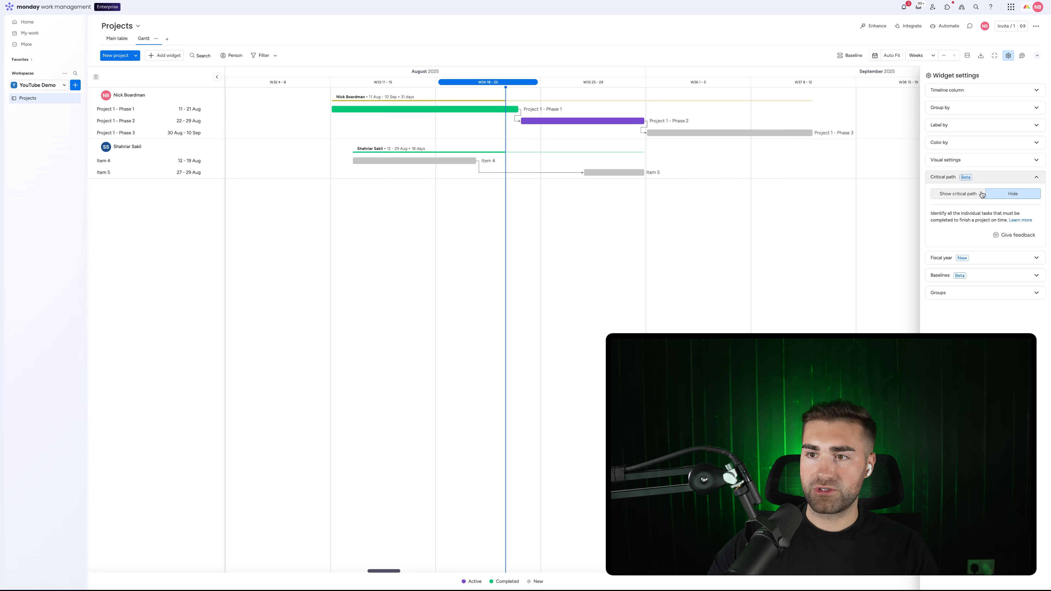
left_click(968, 193)
left_click(1019, 195)
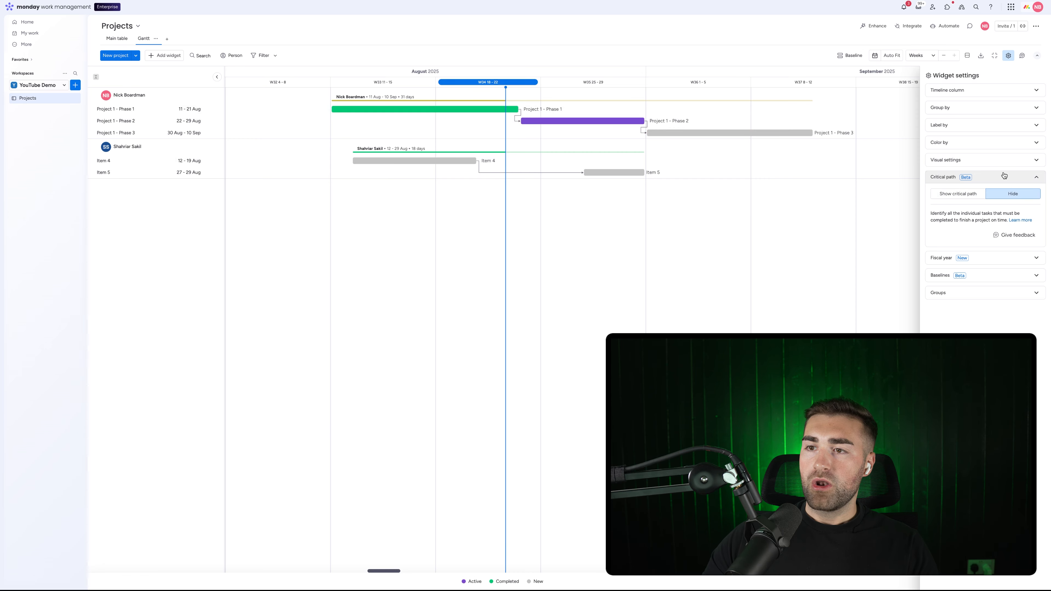
left_click(1005, 178)
- Set the fiscal year's start month to January and close the fiscal year settings
left_click(986, 197)
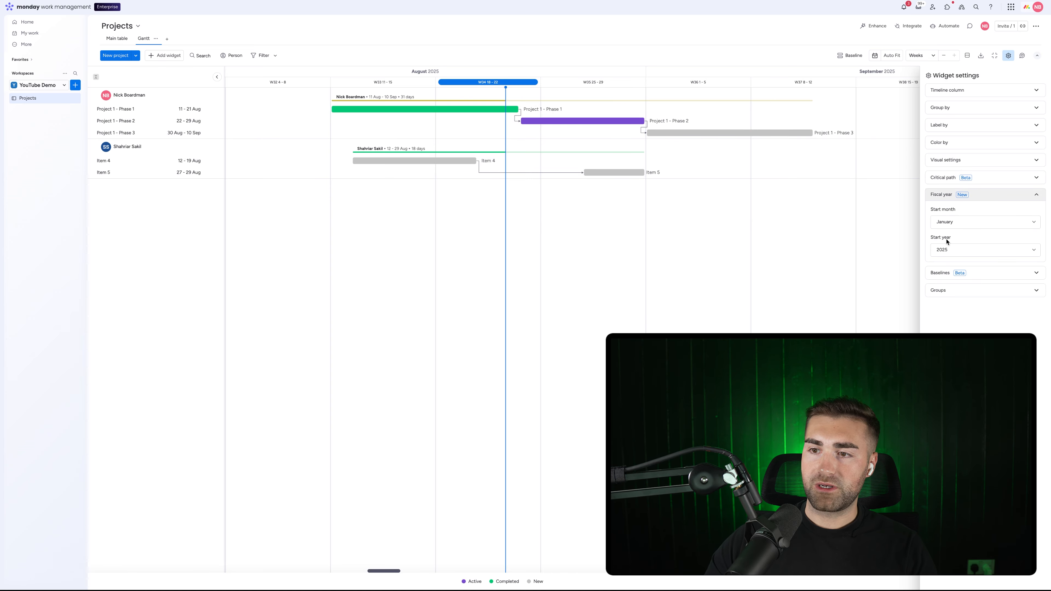
left_click(951, 221)
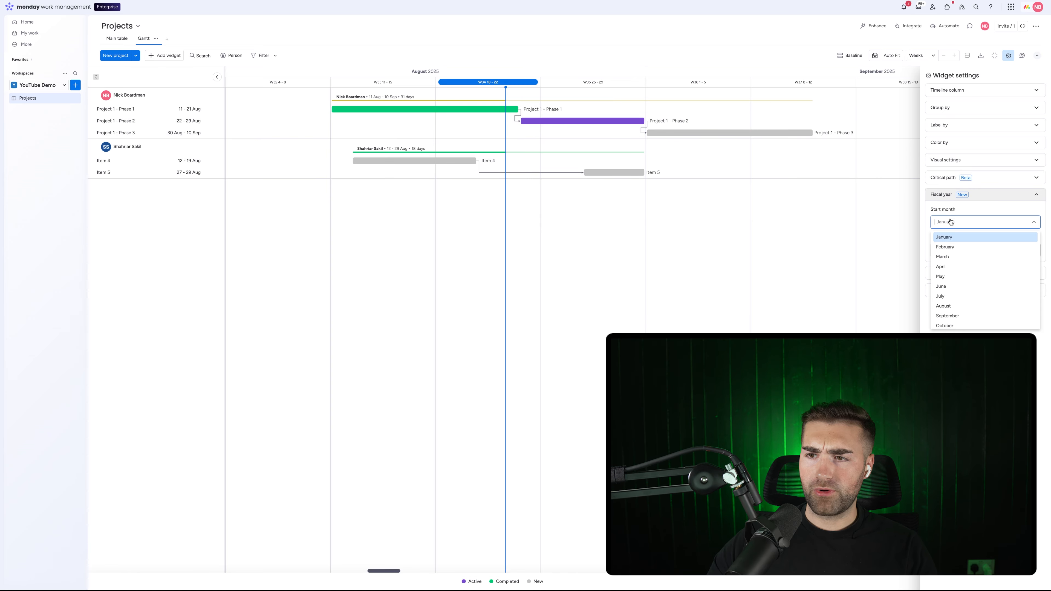
left_click(949, 236)
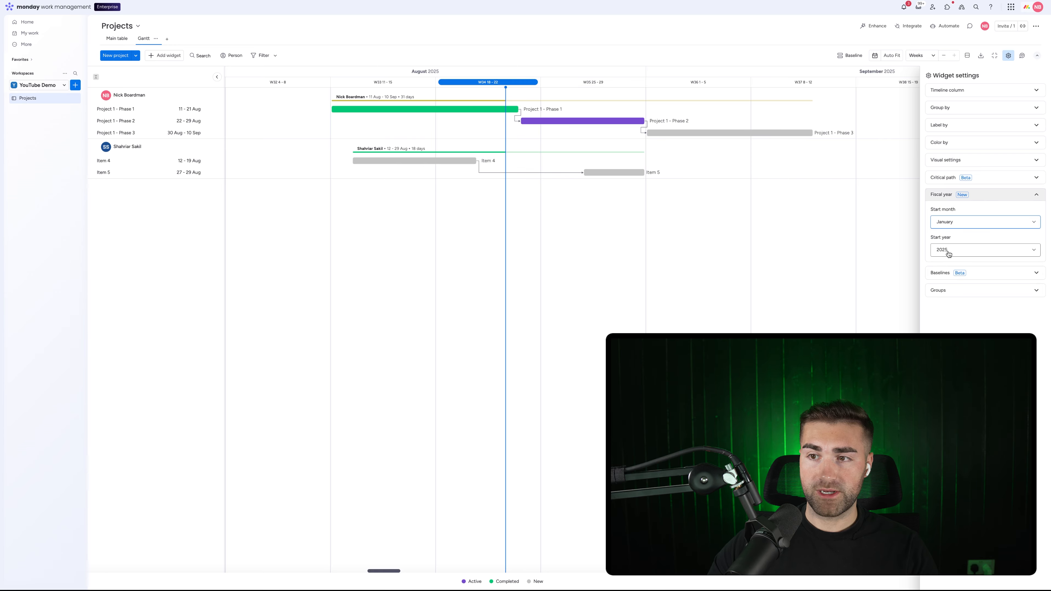
left_click(948, 195)
- Add a new baseline snapshot, check its columns in the main table, and return to the Gantt view
left_click(946, 213)
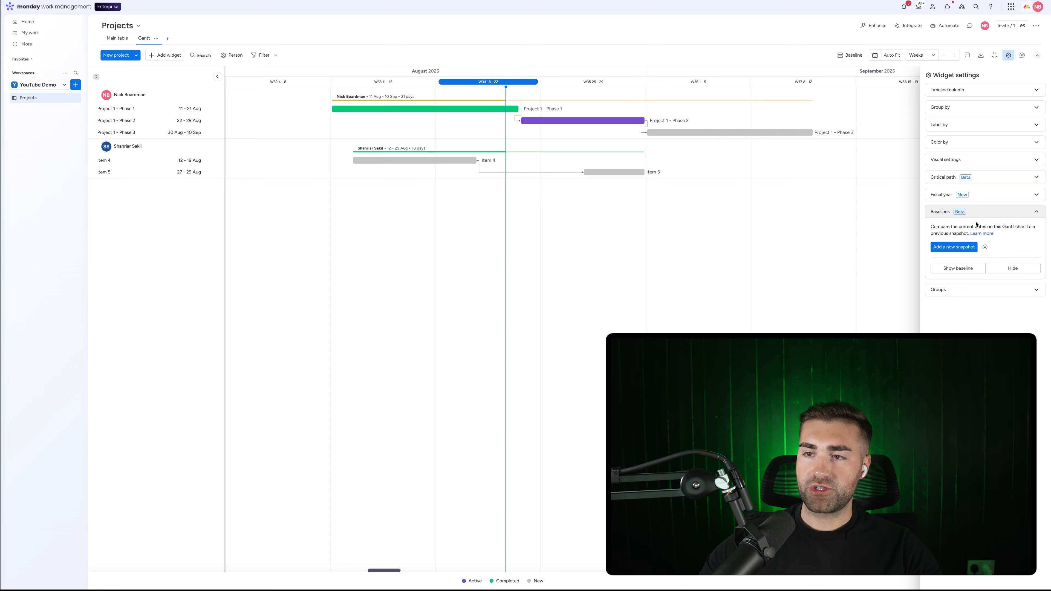
left_click(958, 248)
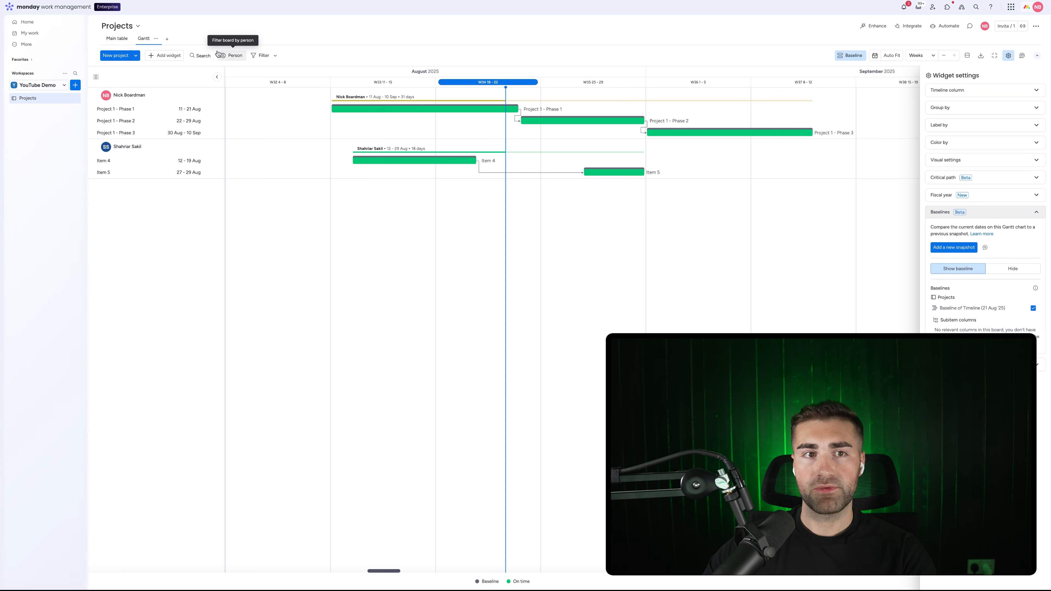
left_click(114, 40)
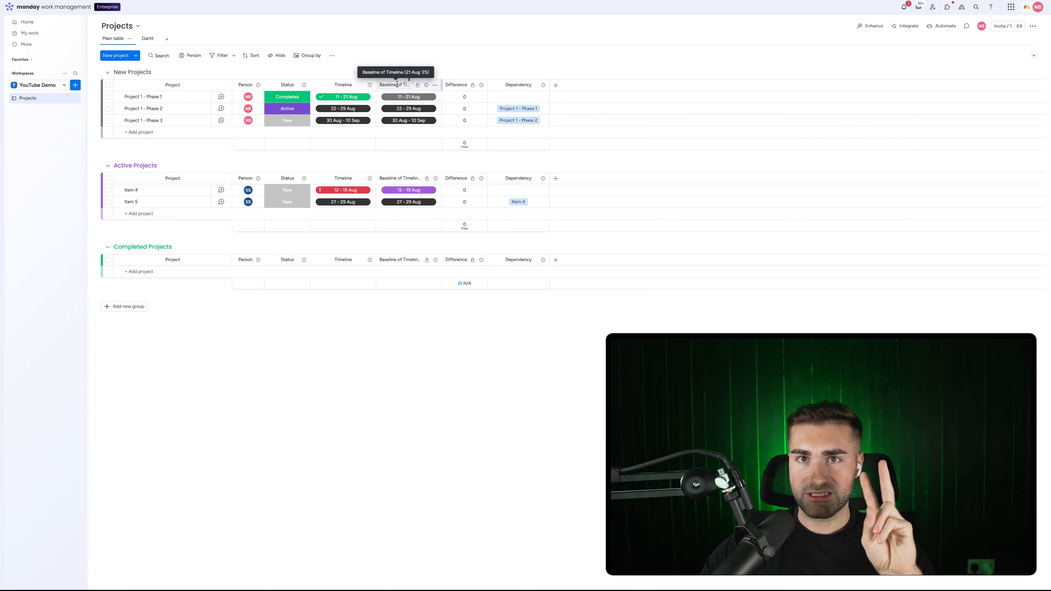
left_click(147, 39)
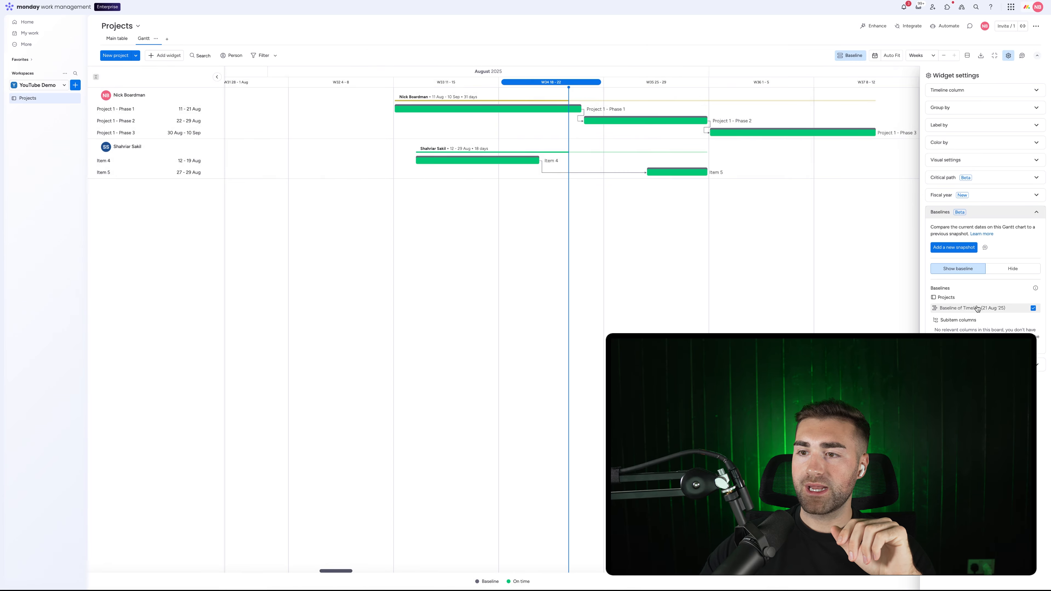
- Toggle the 21 Aug '25 timeline baseline on the Gantt chart and leave it deselected
left_click(977, 309)
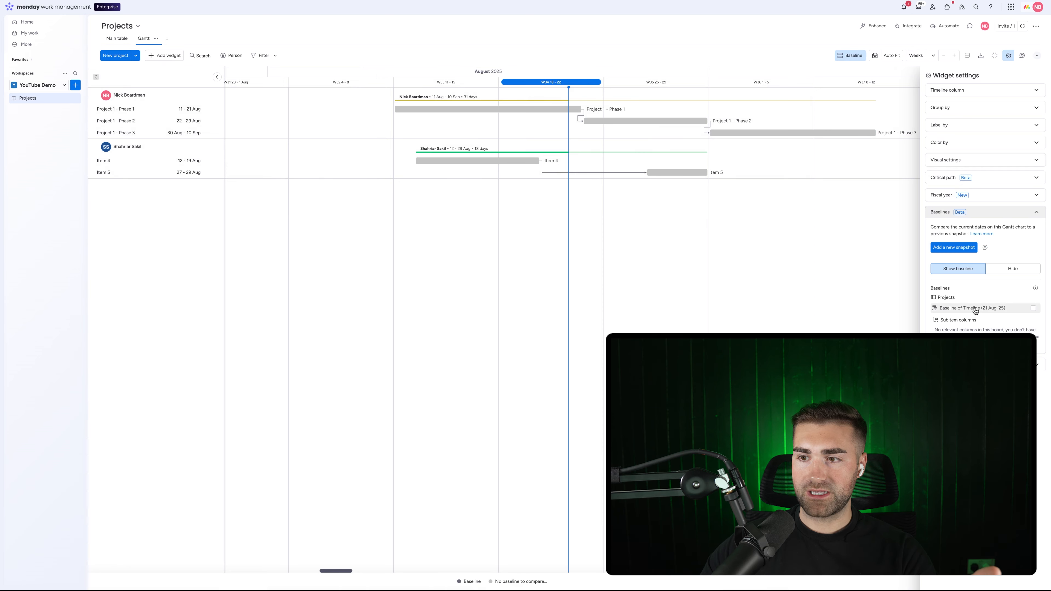
left_click(975, 312)
left_click(975, 311)
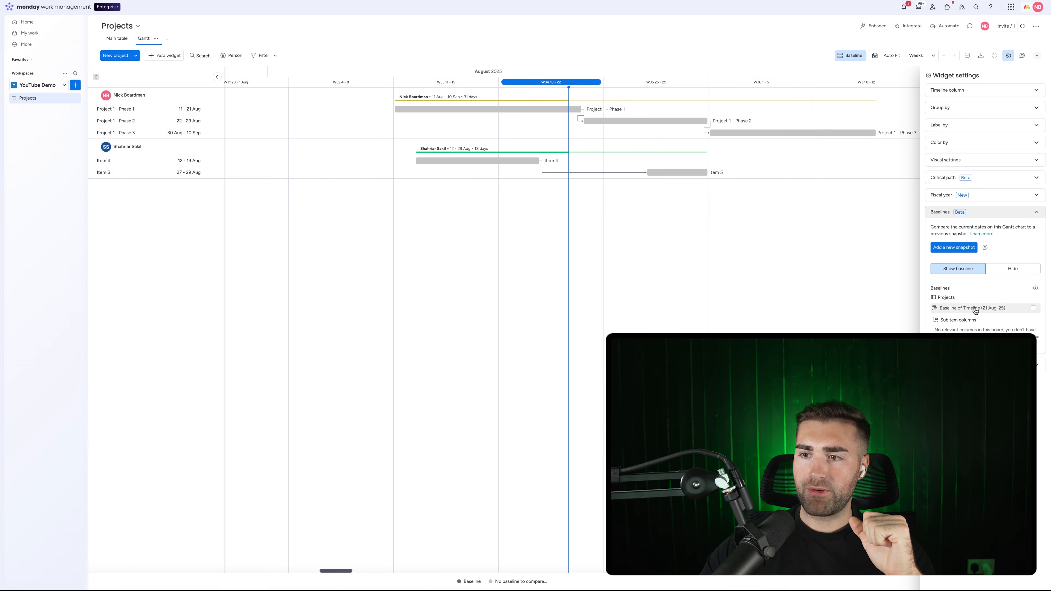
left_click(975, 312)
left_click(976, 311)
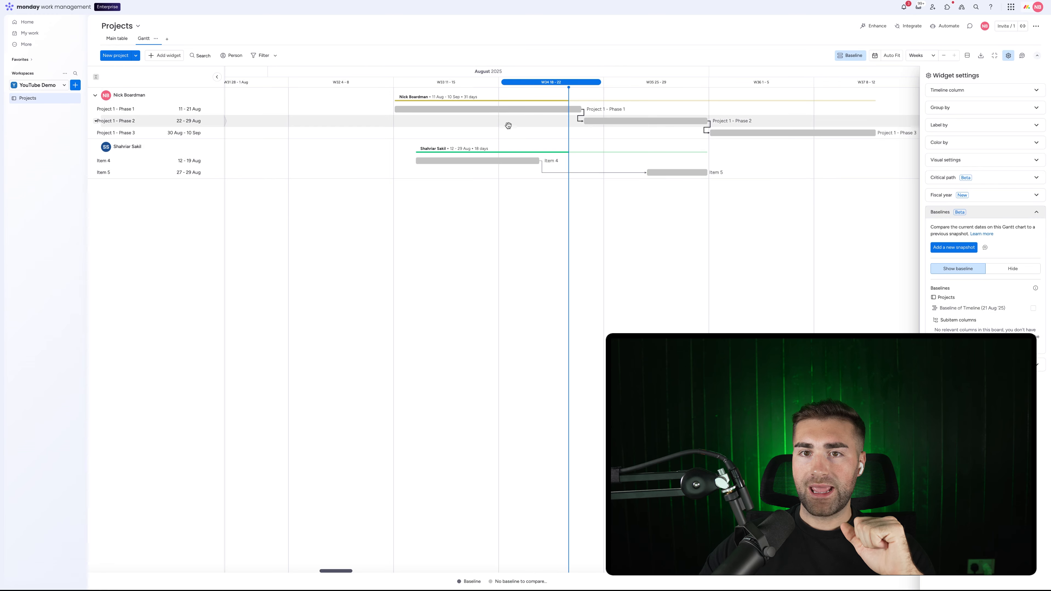
- Move Project 1 - Phase 1 to 18–28 Aug and toggle the 21 Aug '25 timeline baseline to compare the dates
left_click_drag(485, 109, 579, 106)
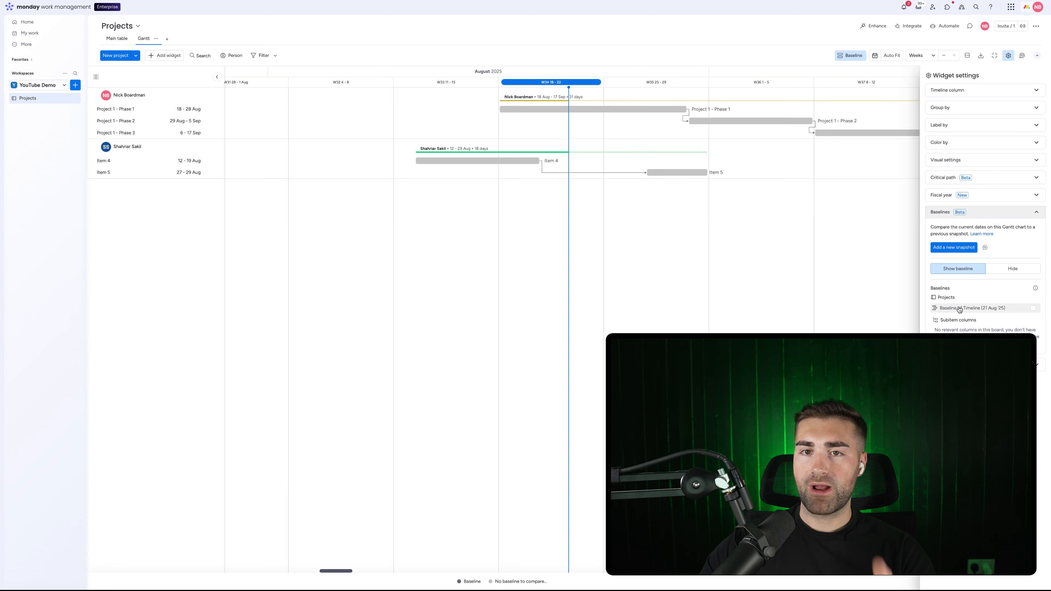
left_click(957, 309)
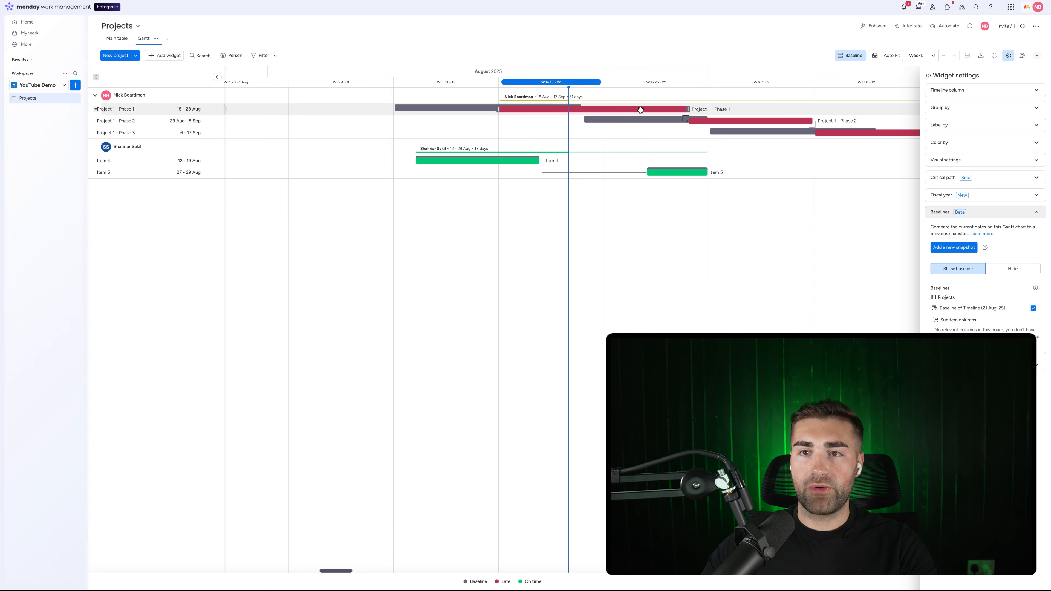
left_click(987, 307)
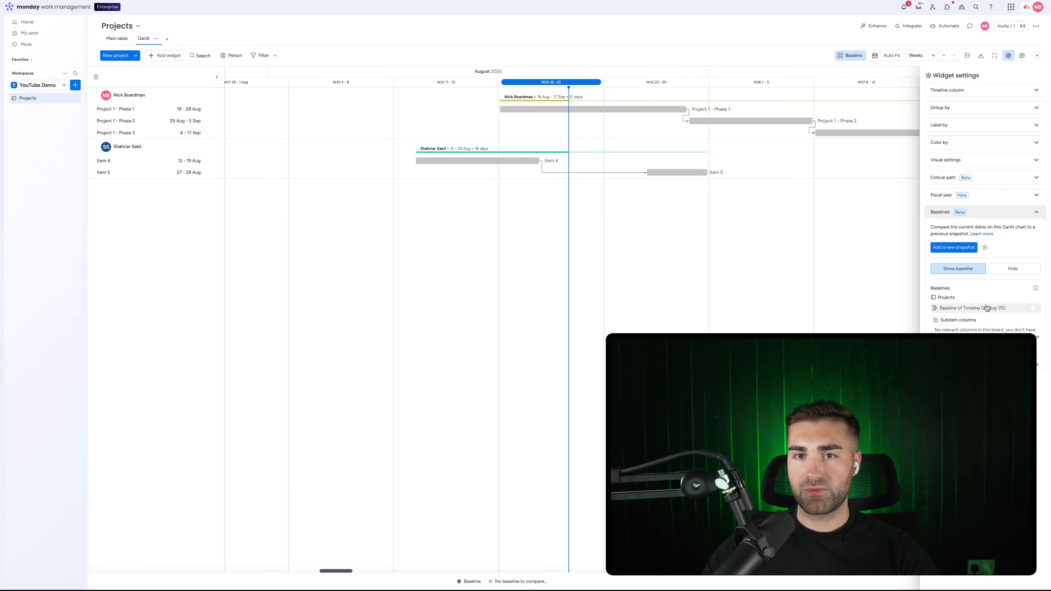
left_click(986, 307)
left_click(987, 307)
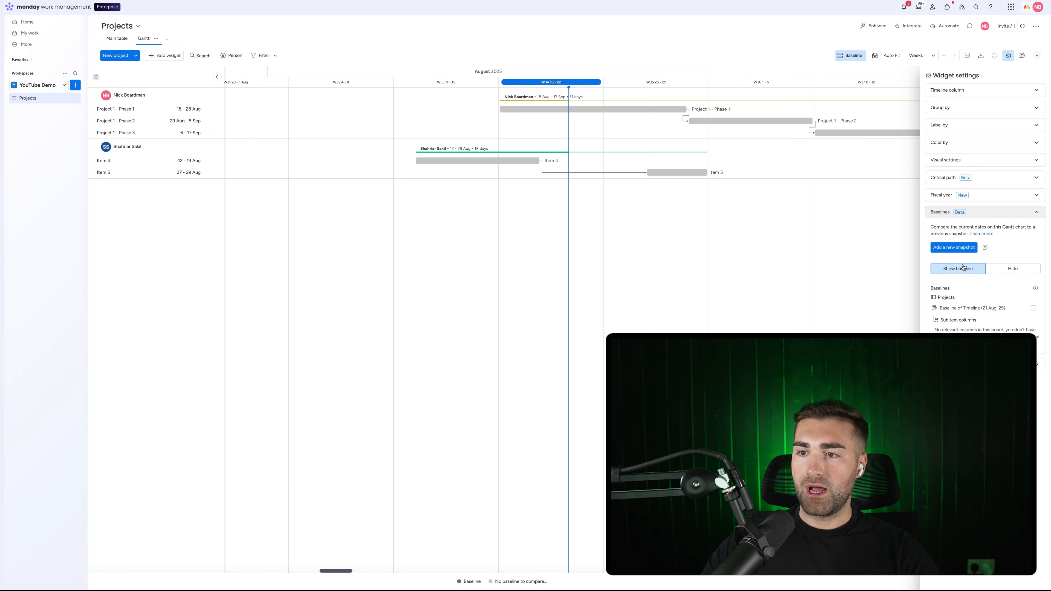
- Try hiding the baselines, show them again, and switch the 21 Aug '25 timeline baseline on and off
left_click(1006, 272)
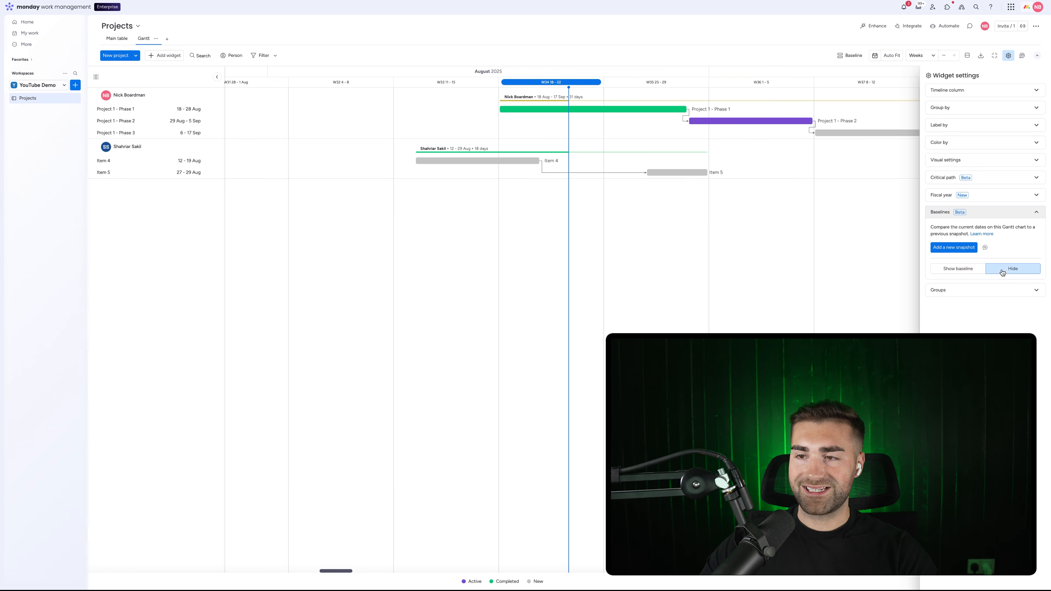
left_click(949, 272)
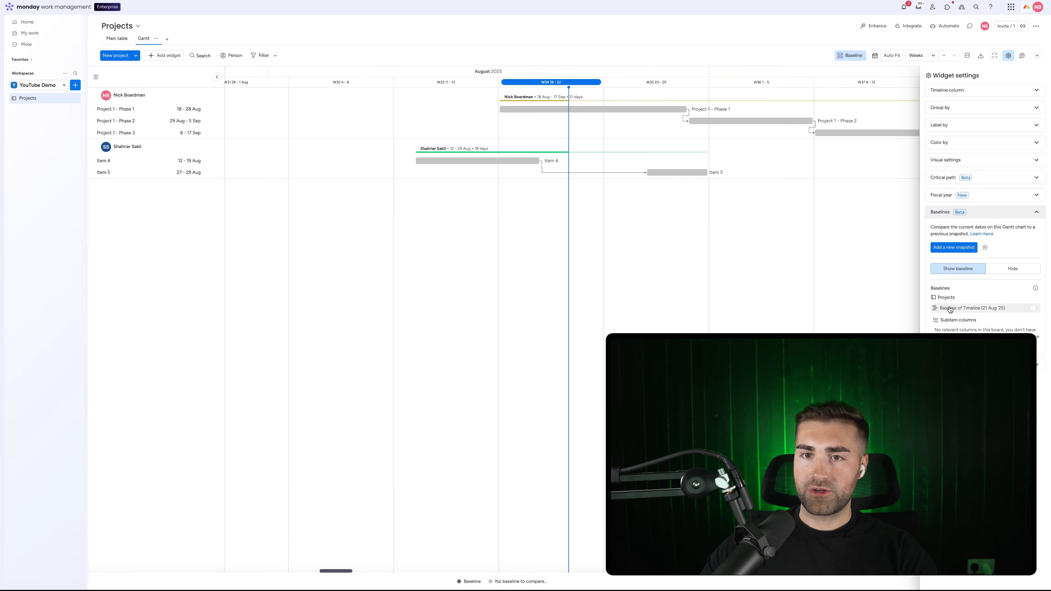
left_click(950, 309)
left_click(950, 309)
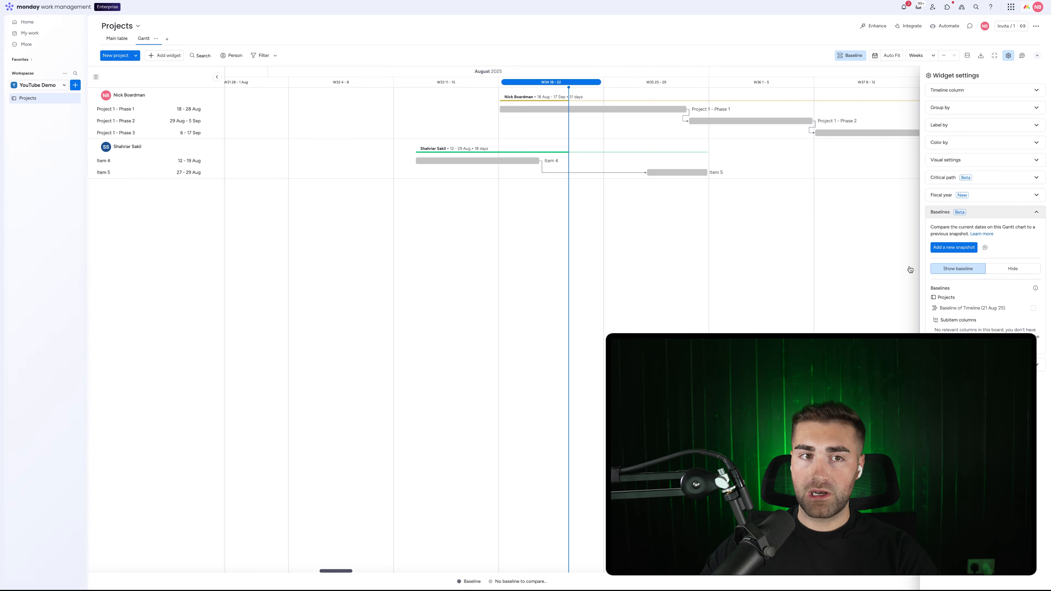
- Check the baseline columns in the main table and hide the baselines on the Gantt chart
left_click(112, 39)
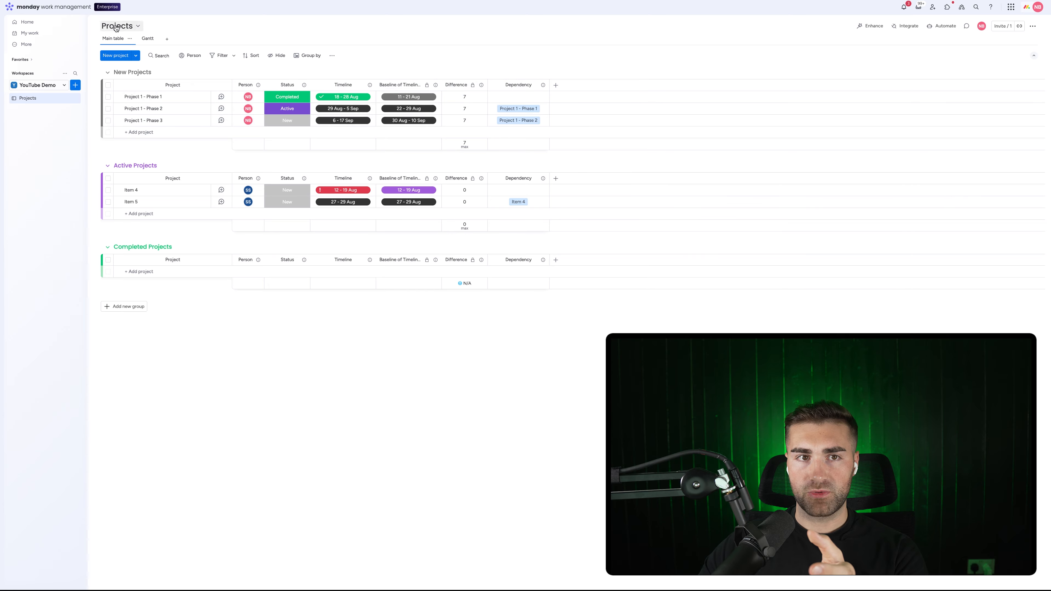
left_click(147, 38)
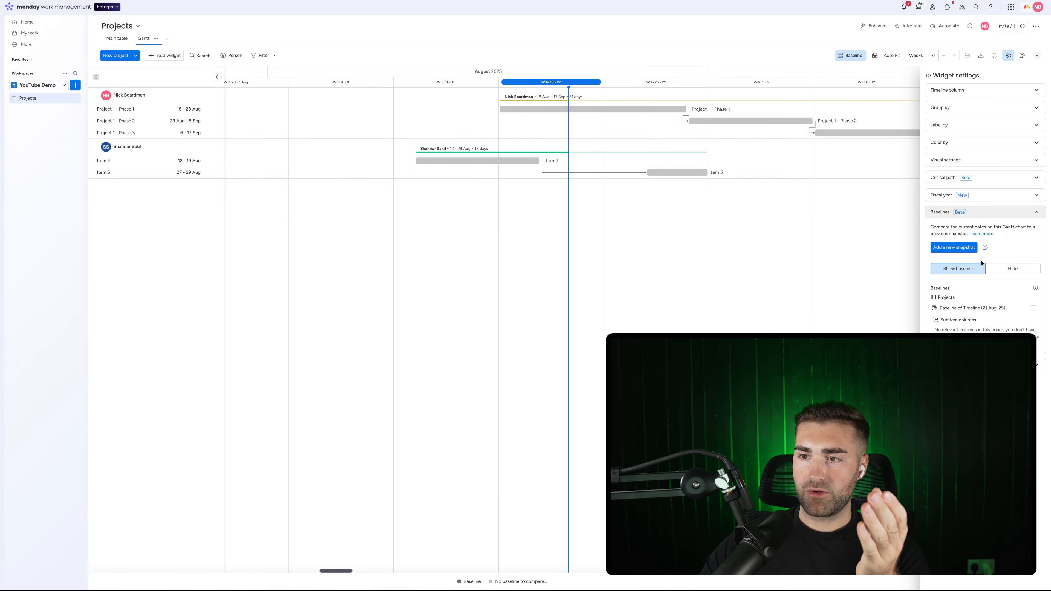
left_click(1006, 270)
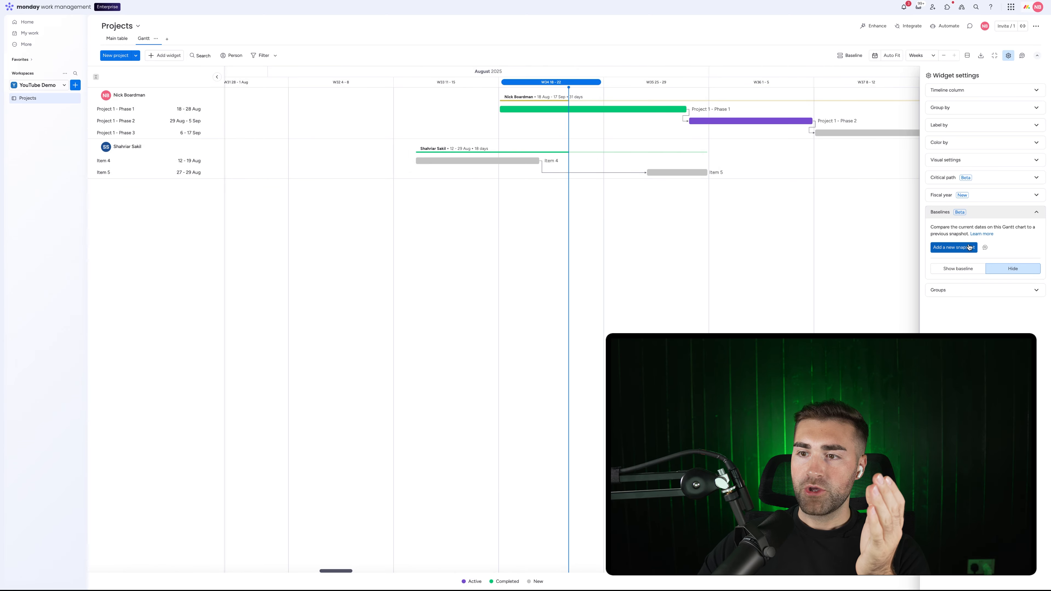
- Try excluding the Completed Projects group from the Gantt chart, and include it again
left_click(955, 289)
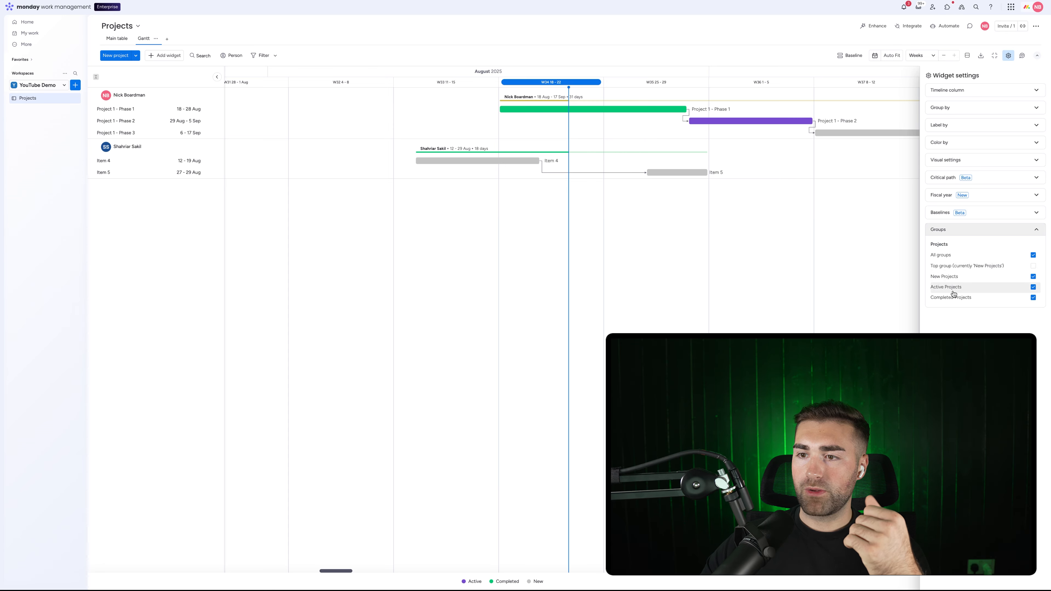
left_click(947, 298)
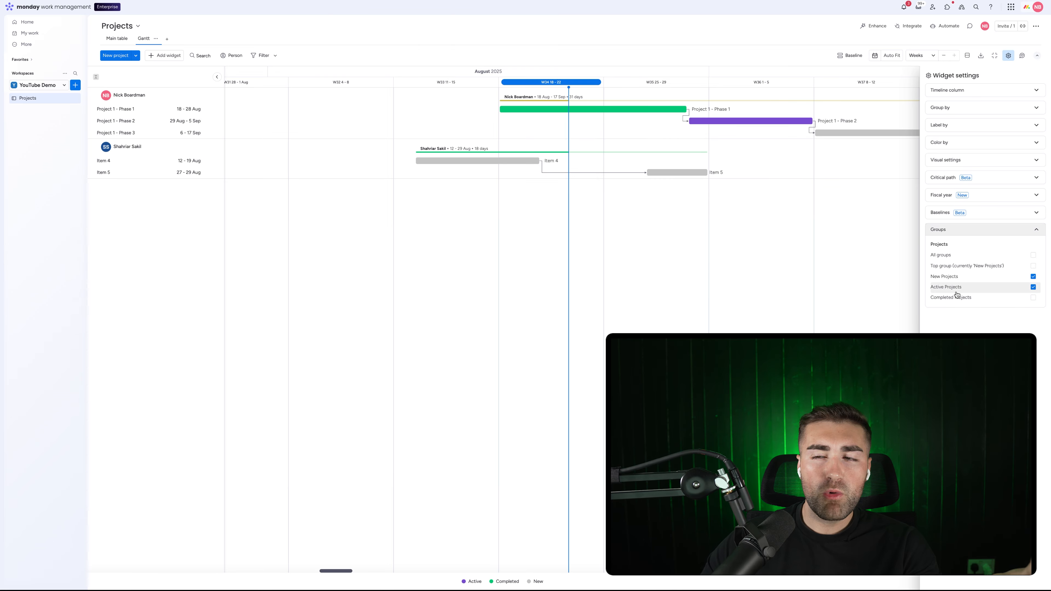
left_click(957, 297)
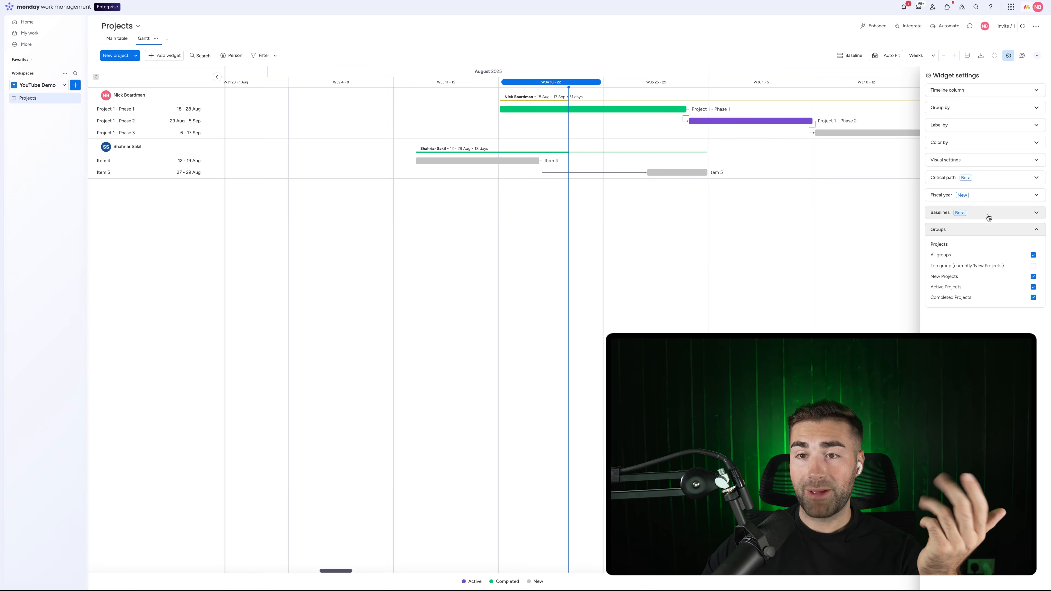
- Close the widget settings and reschedule Project 1 - Phase 1 to 22 Aug – 3 Sep on the Gantt chart
left_click_drag(595, 107, 462, 110)
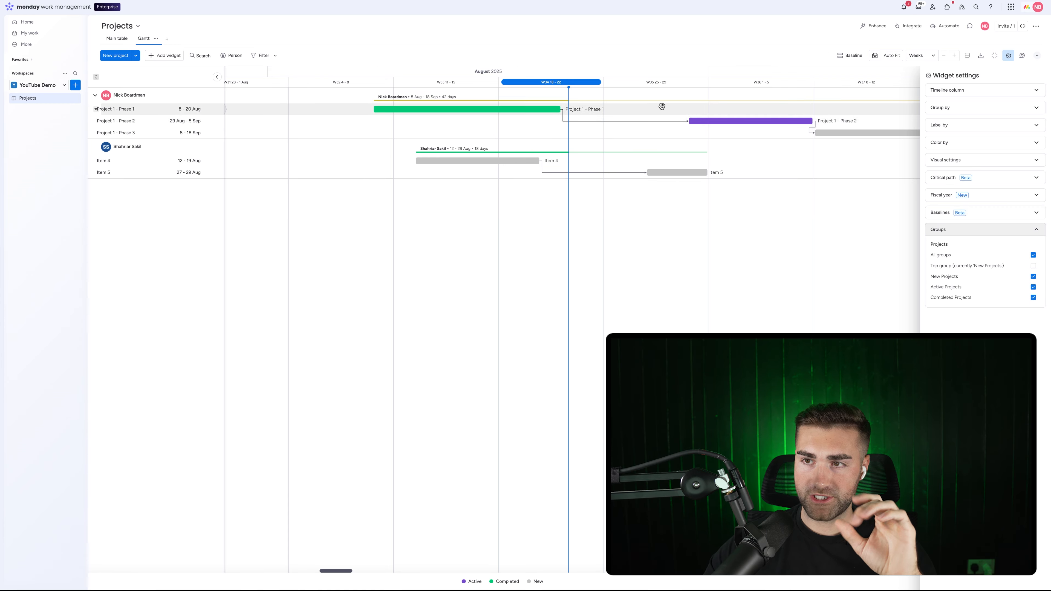
left_click(1008, 55)
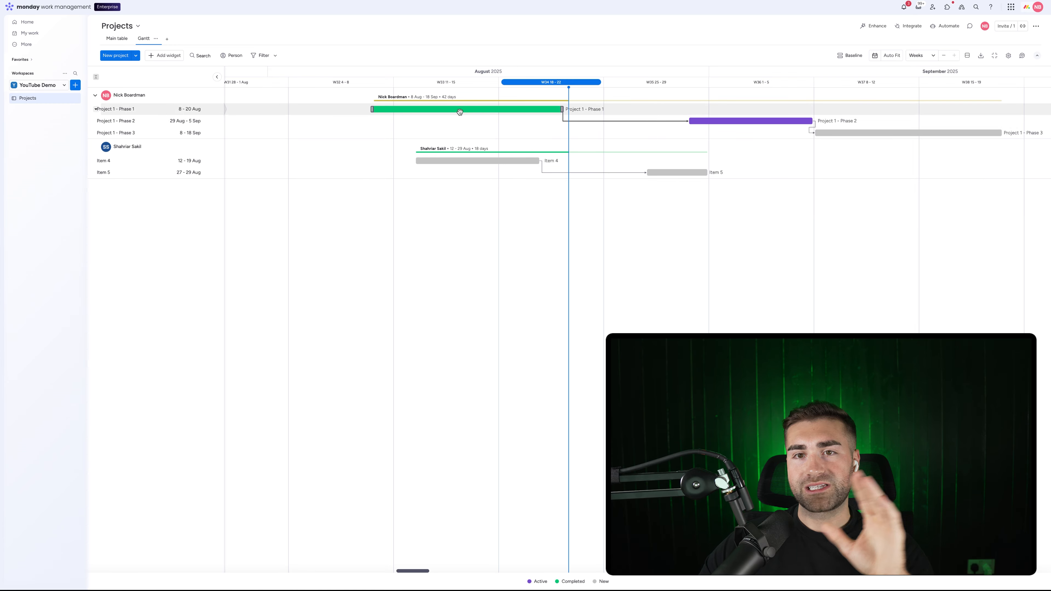
left_click_drag(456, 110, 703, 108)
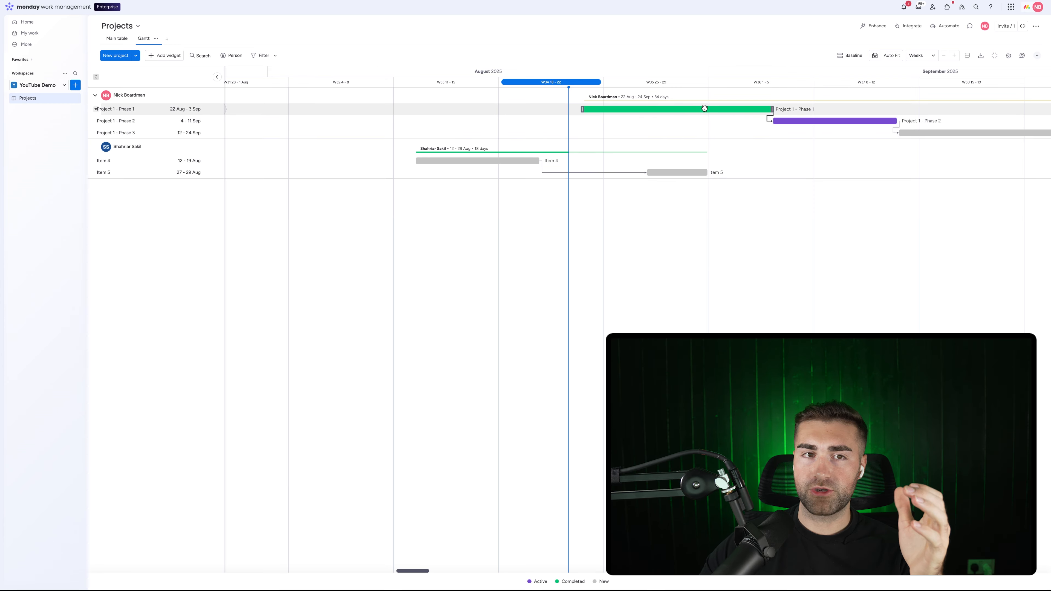
- Set the Dependency column's mode to Strict and move Project 1 - Phase 1 to 5–15 Aug on the Gantt chart
left_click(118, 38)
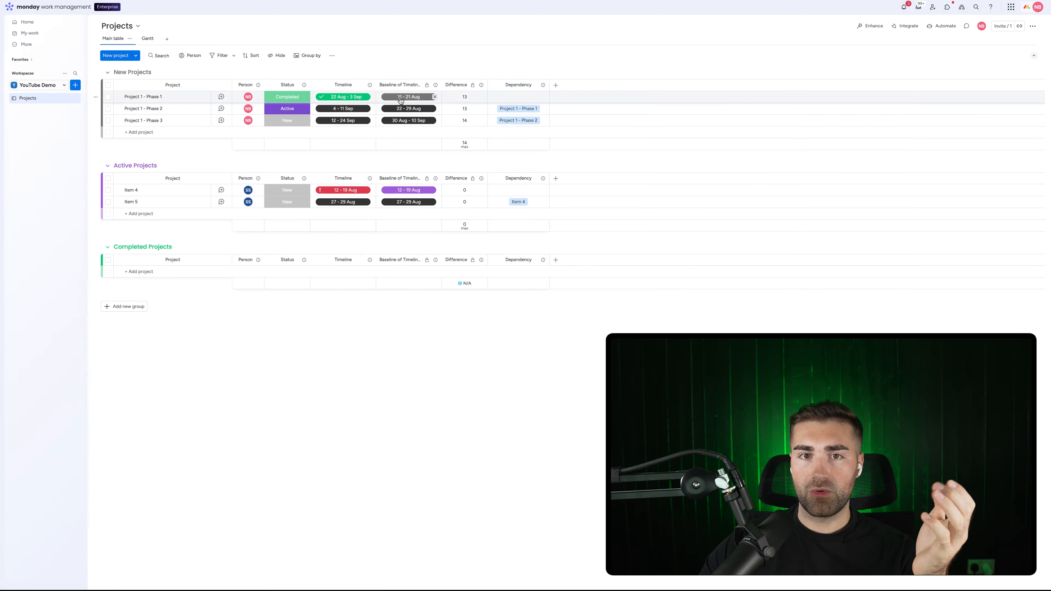
left_click(544, 86)
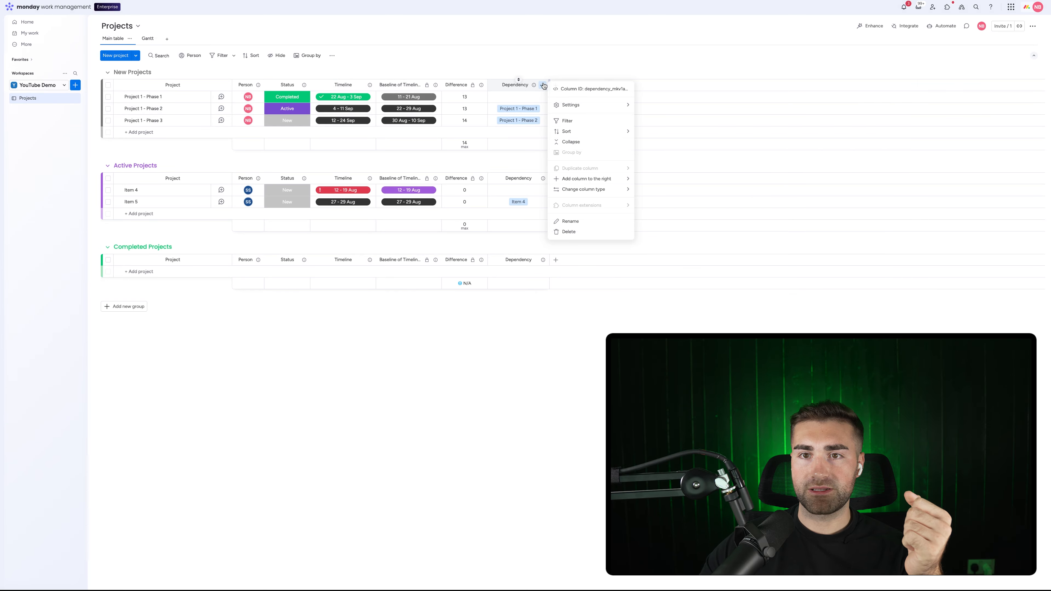
mouse_move(560, 105)
left_click(680, 112)
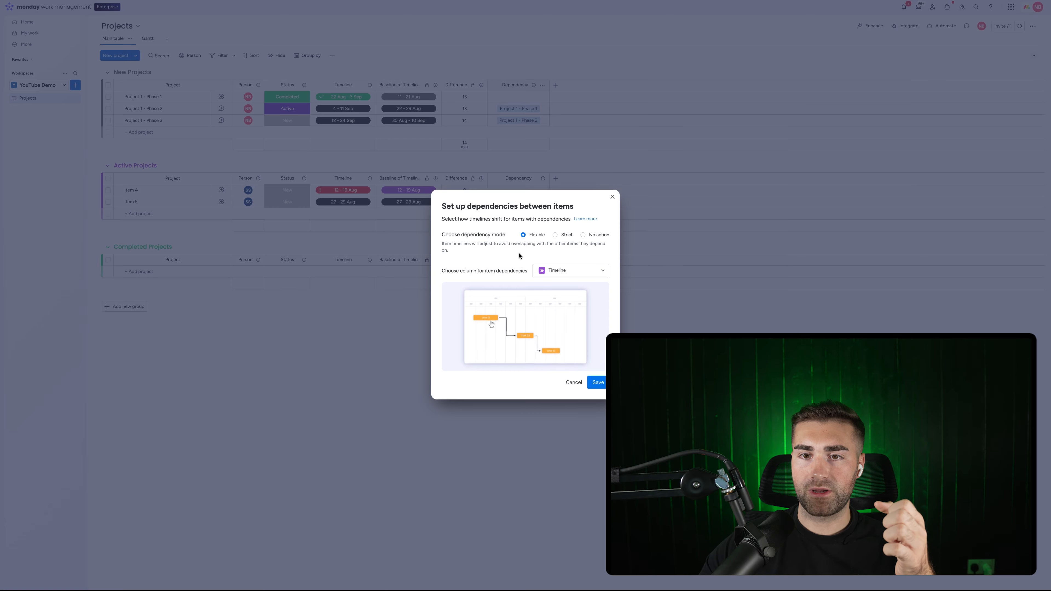
left_click(597, 382)
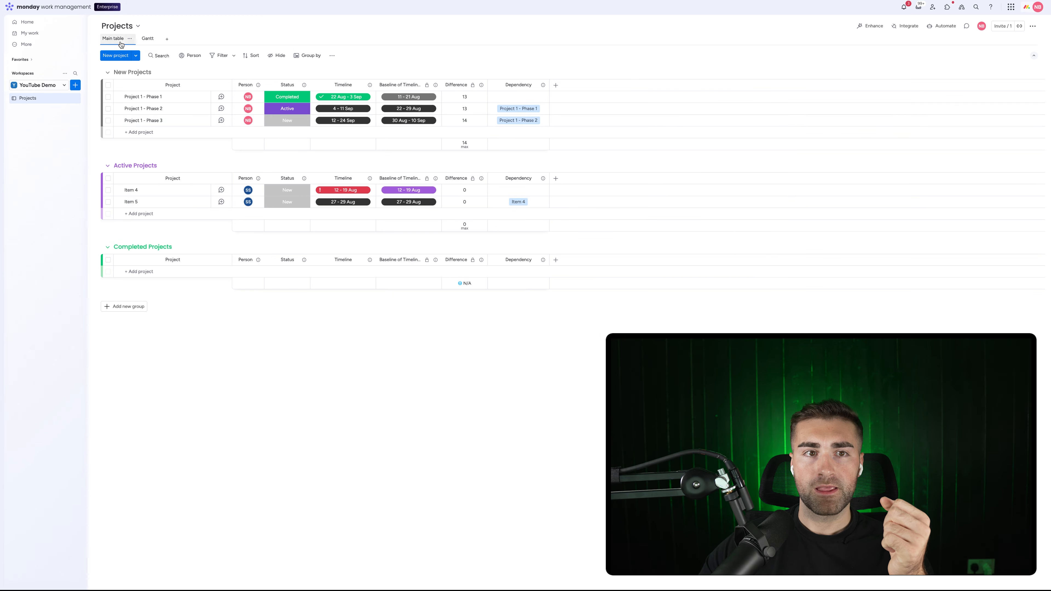
left_click_drag(669, 110, 396, 115)
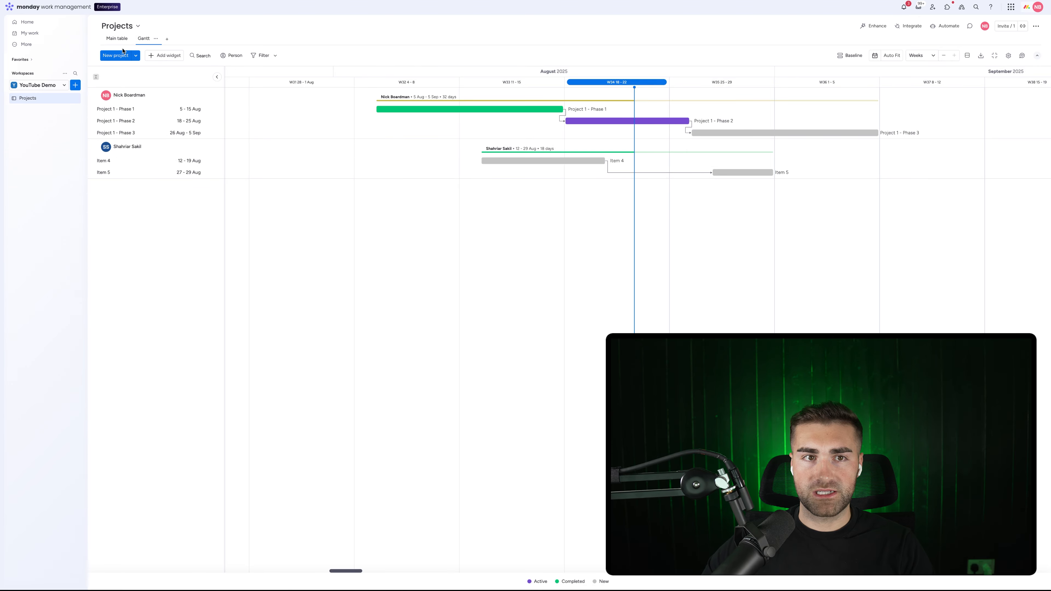
- Set the Dependency column's mode to Flexible and save the dependency settings
left_click(117, 39)
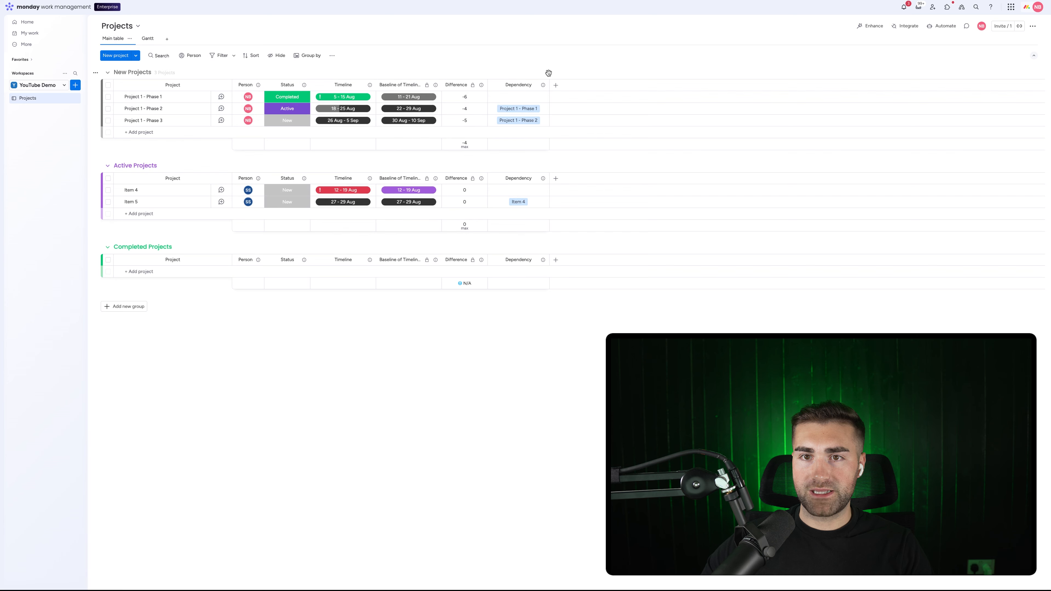
left_click(542, 85)
mouse_move(571, 103)
left_click(679, 109)
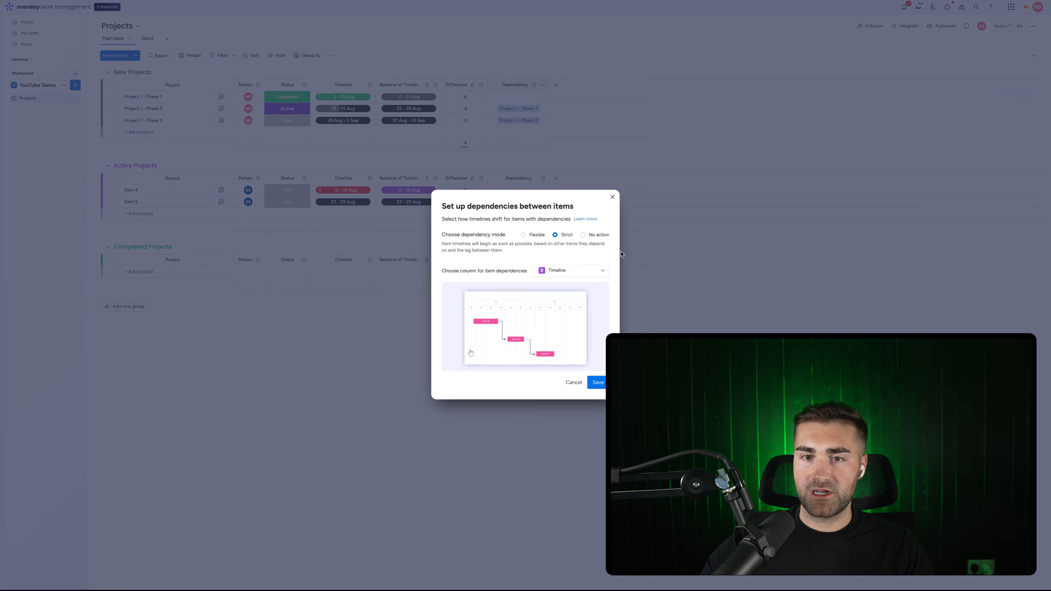
left_click(530, 238)
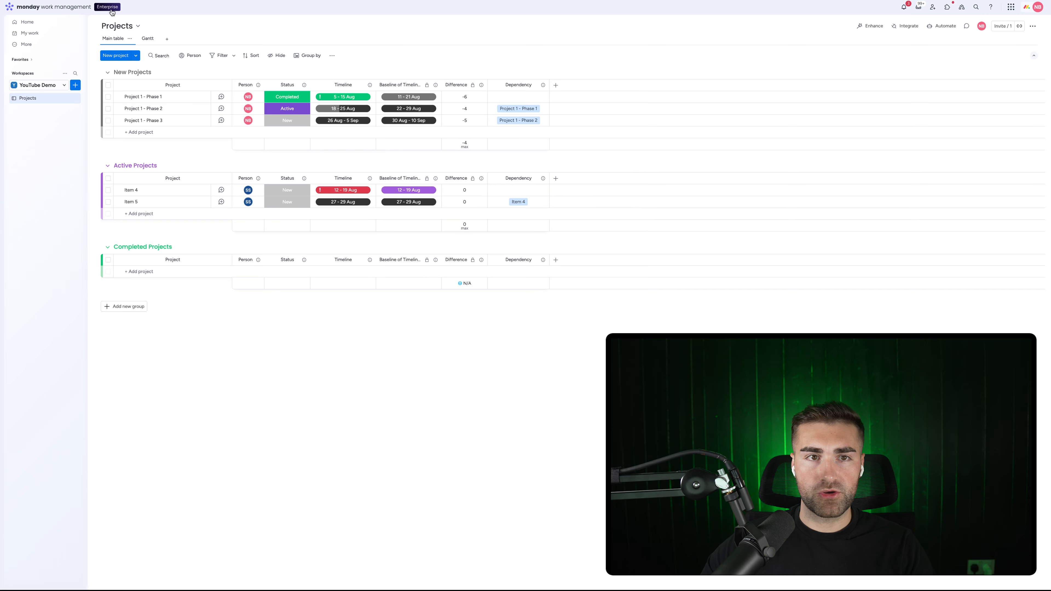
- Move Project 1 - Phase 1 to 7–19 Aug on the Gantt chart and shorten it to start on 12 Aug
left_click(145, 38)
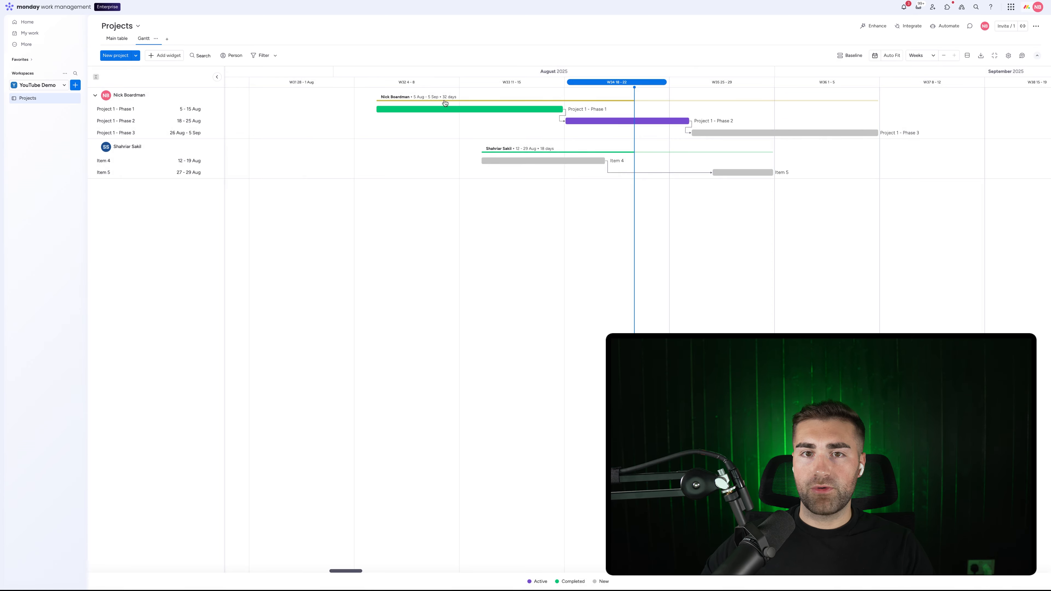
left_click_drag(501, 110, 536, 111)
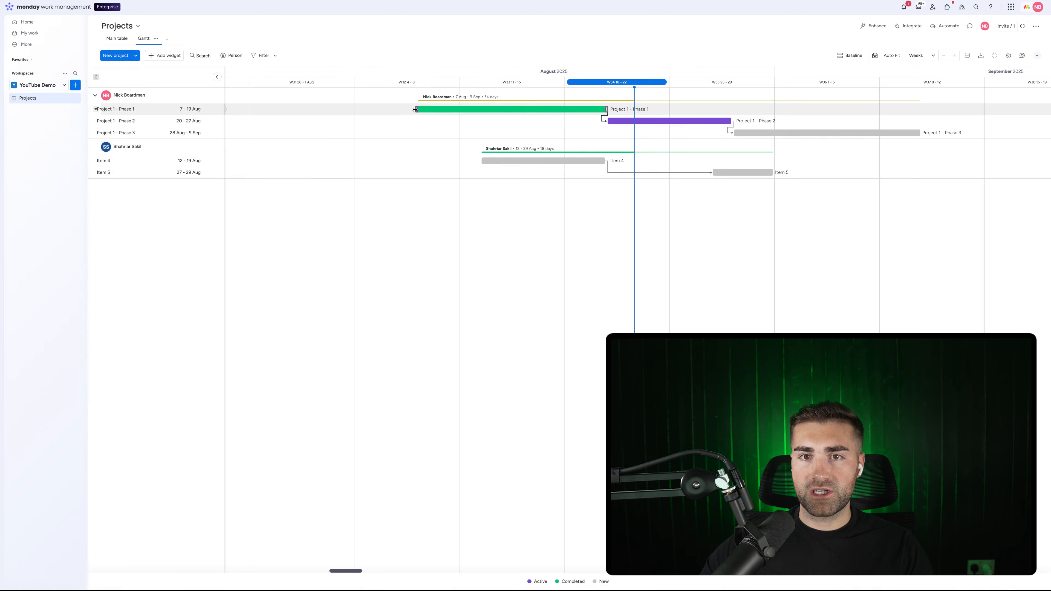
left_click_drag(416, 109, 481, 111)
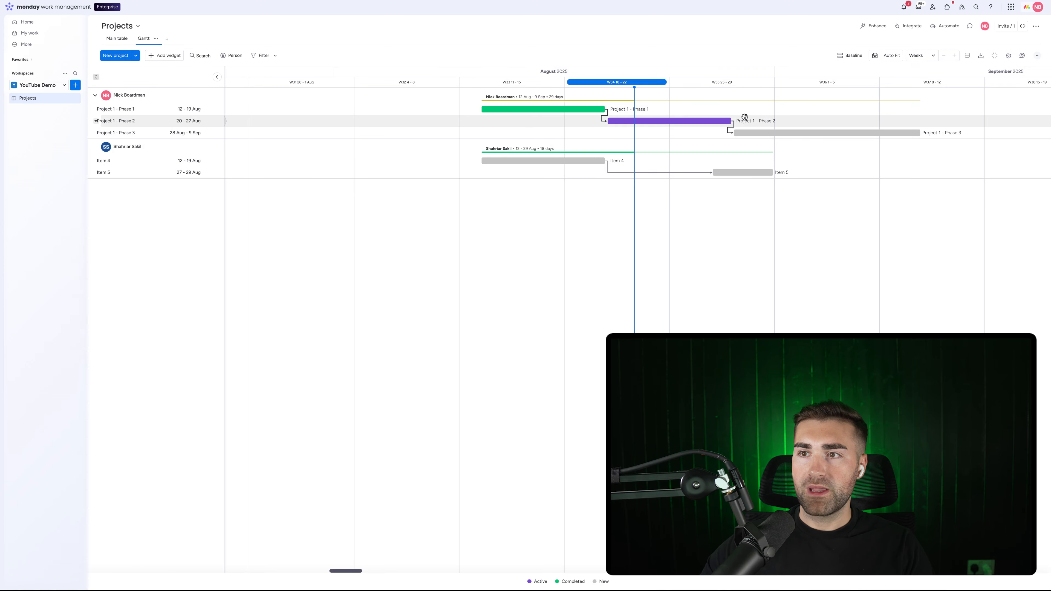
- Show the Gantt view in split mode and set Project 1 - Phase 1's timeline start date to 14/08/2025 in the table
left_click(968, 55)
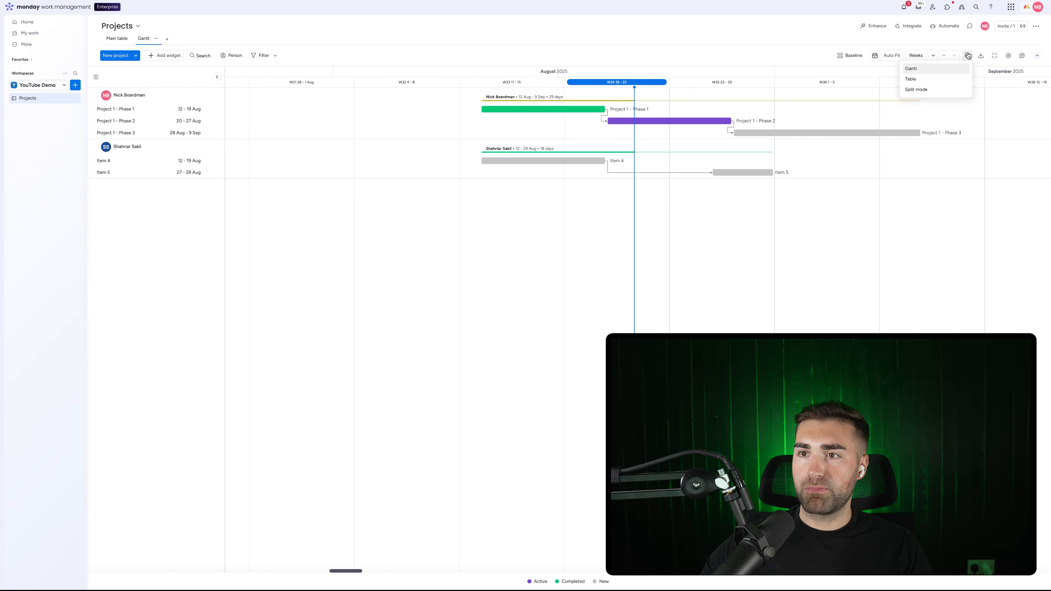
left_click(929, 89)
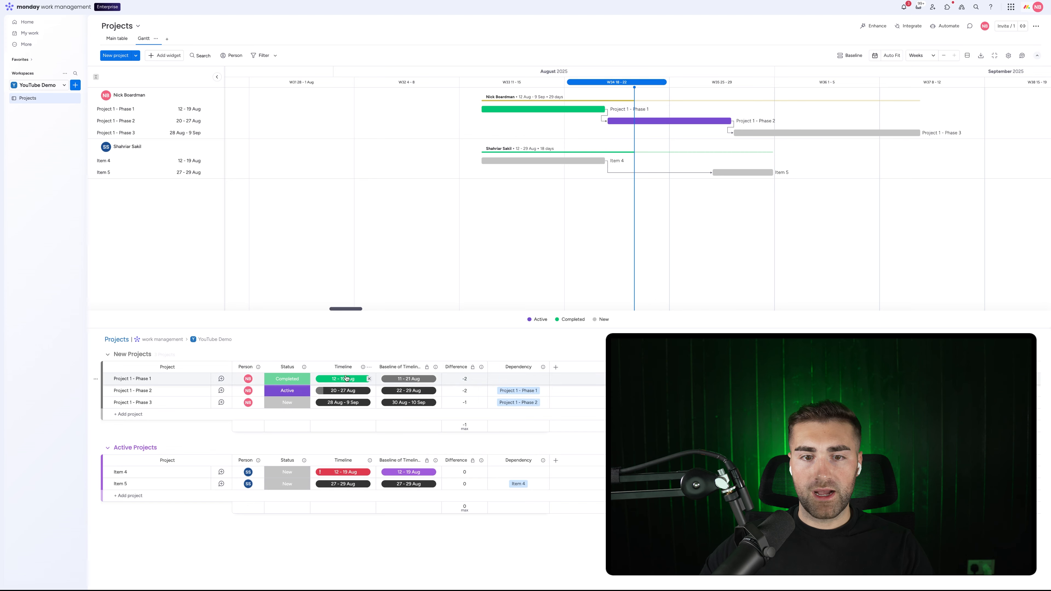
left_click(343, 379)
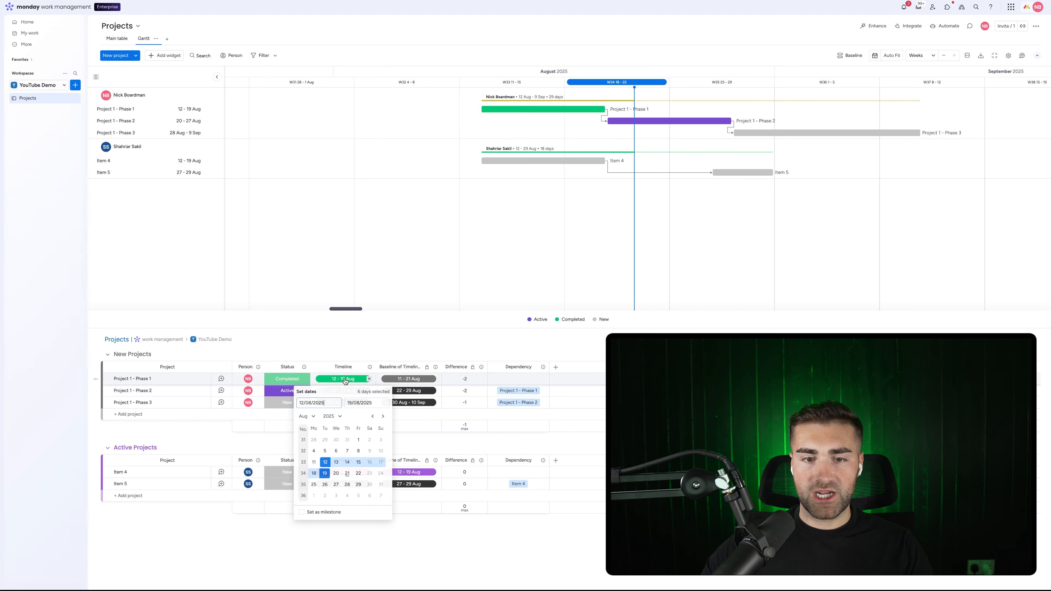
left_click(349, 462)
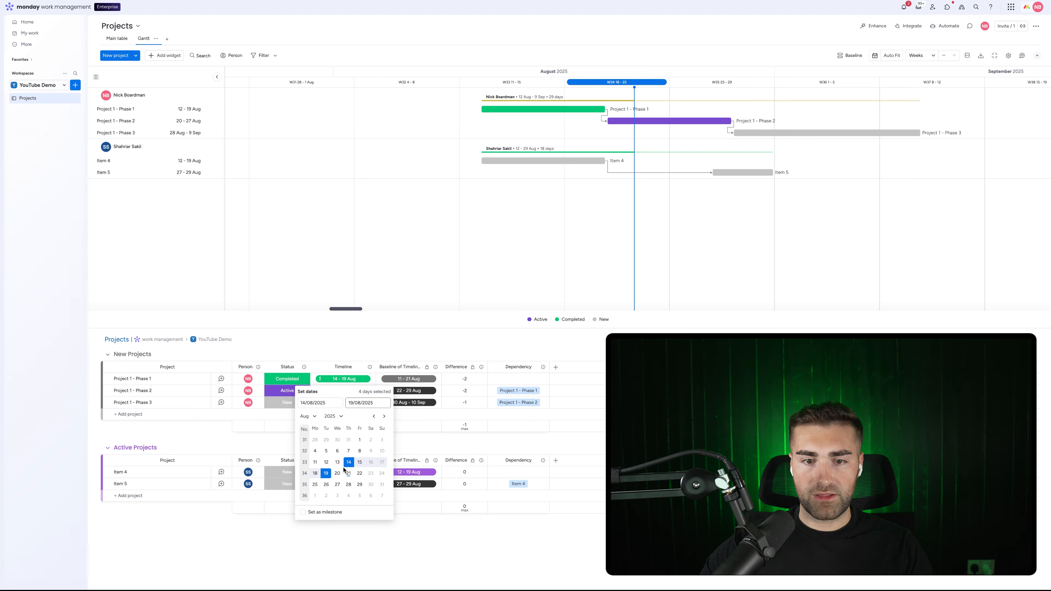
left_click(412, 569)
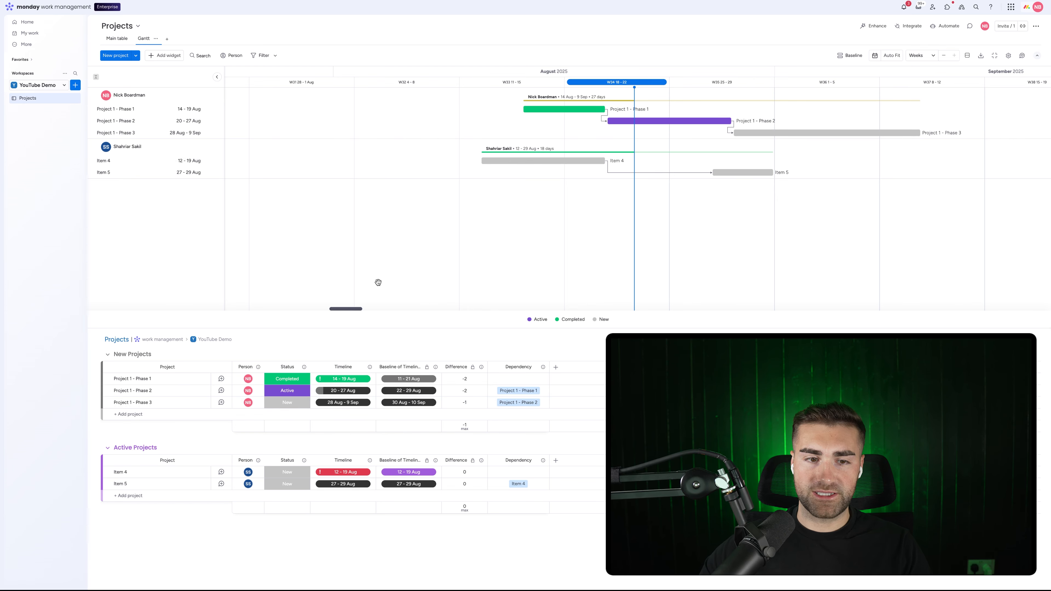
- Set Project 1 - Phase 2's status to Completed and Project 1 - Phase 3's status to Active
left_click(288, 391)
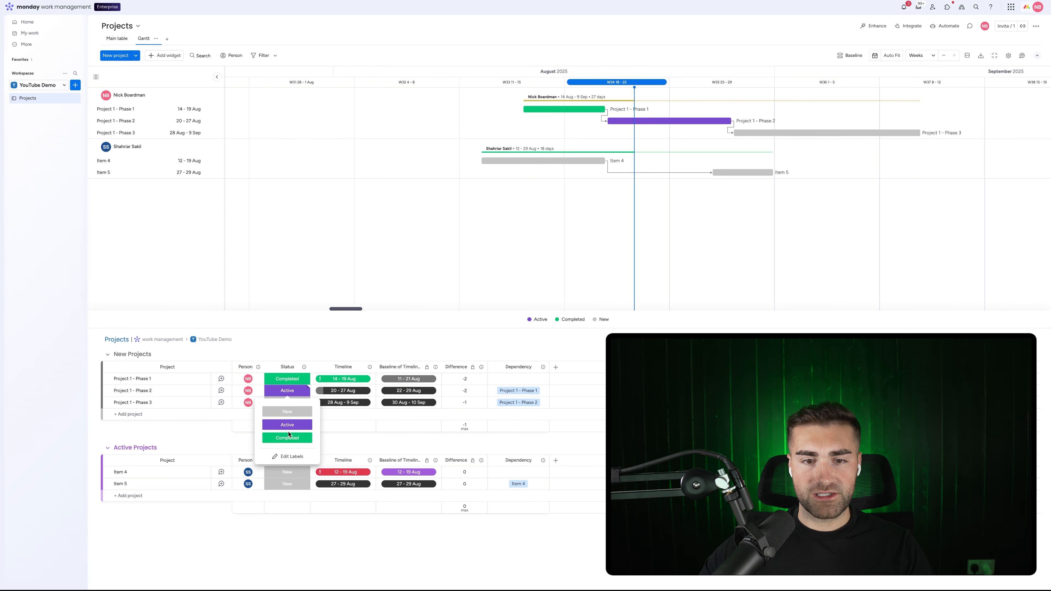
left_click(286, 438)
left_click(287, 402)
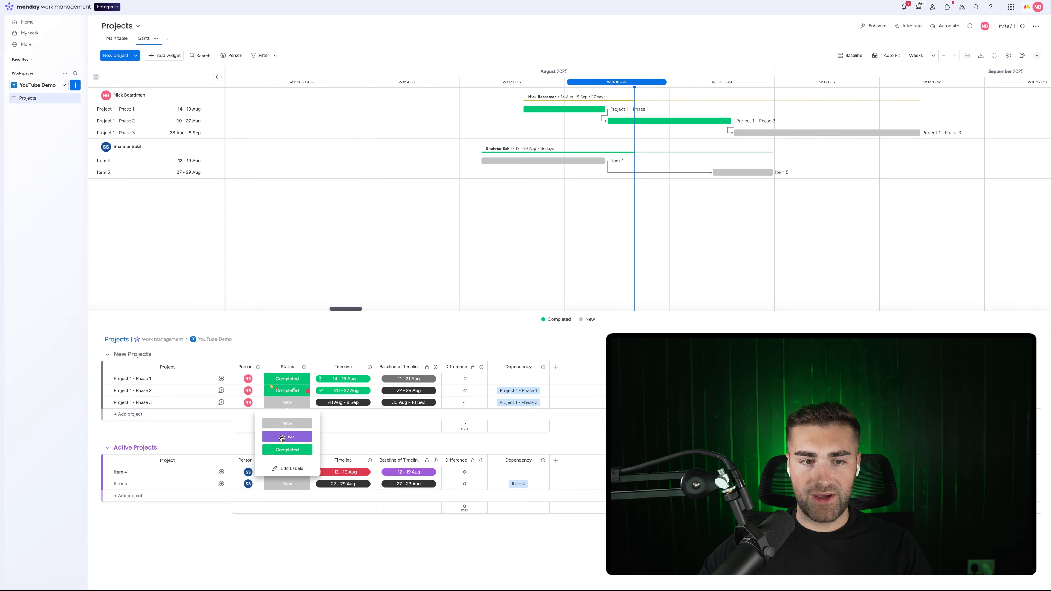
left_click(287, 437)
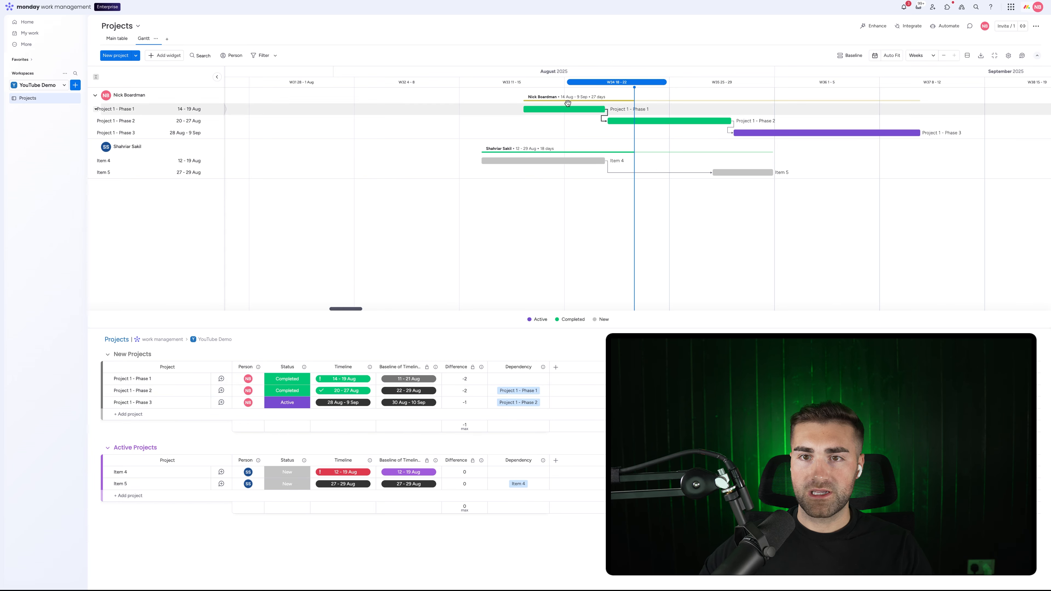
- Move Project 1 - Phase 1 to 6–11 Aug, Phase 2 to 13–20 Aug and Phase 3 to 21 Aug–2 Sep on the Gantt chart
left_click_drag(565, 106, 440, 108)
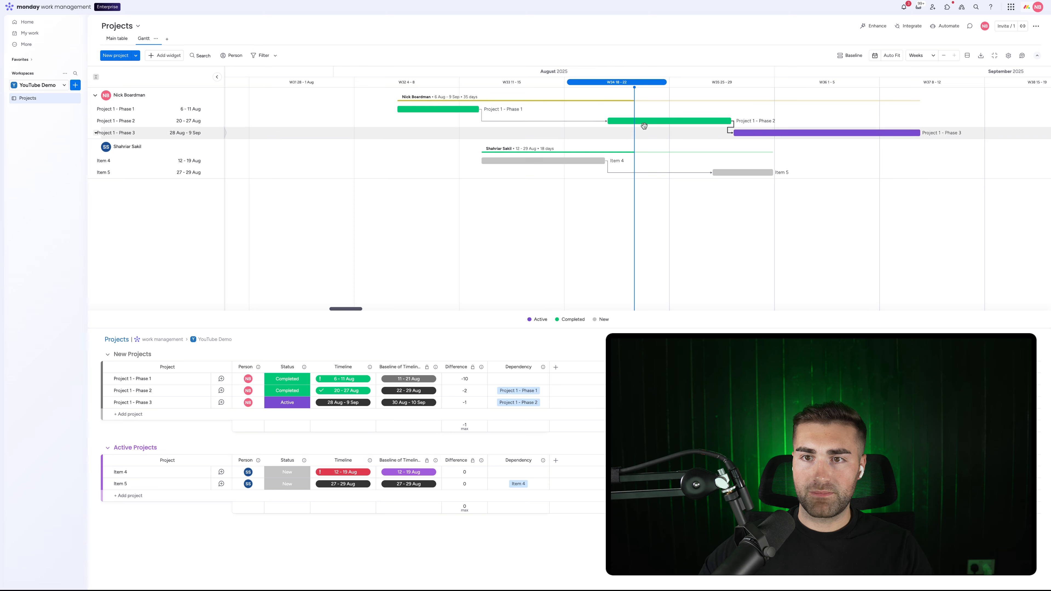
left_click_drag(641, 122, 536, 124)
left_click_drag(758, 136, 562, 136)
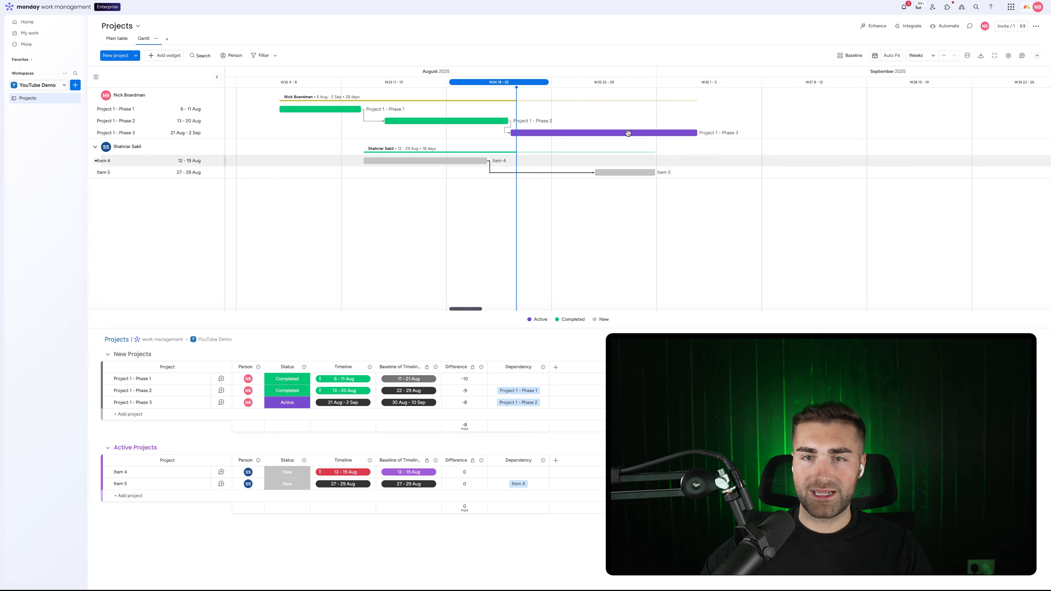
- Group the Gantt chart's projects by Group, and switch the grouping to Status
left_click(1008, 56)
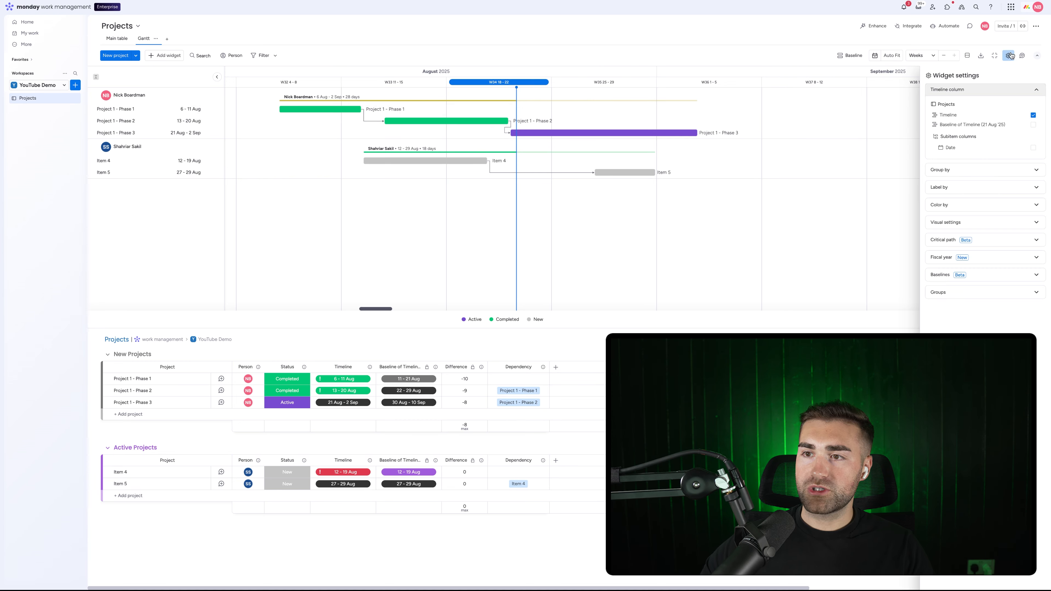
left_click(967, 171)
left_click(961, 140)
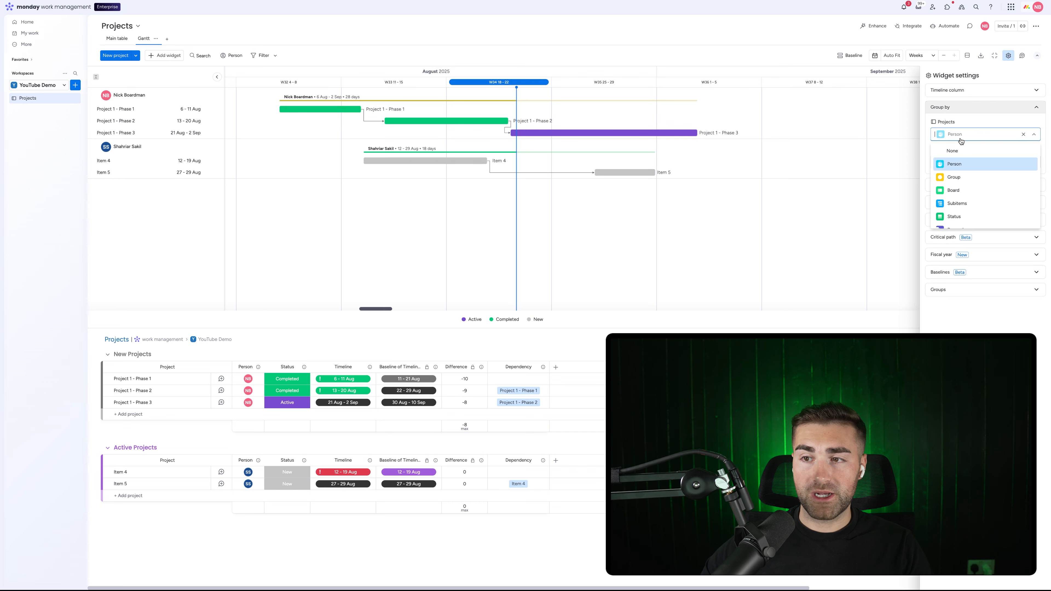
left_click(961, 183)
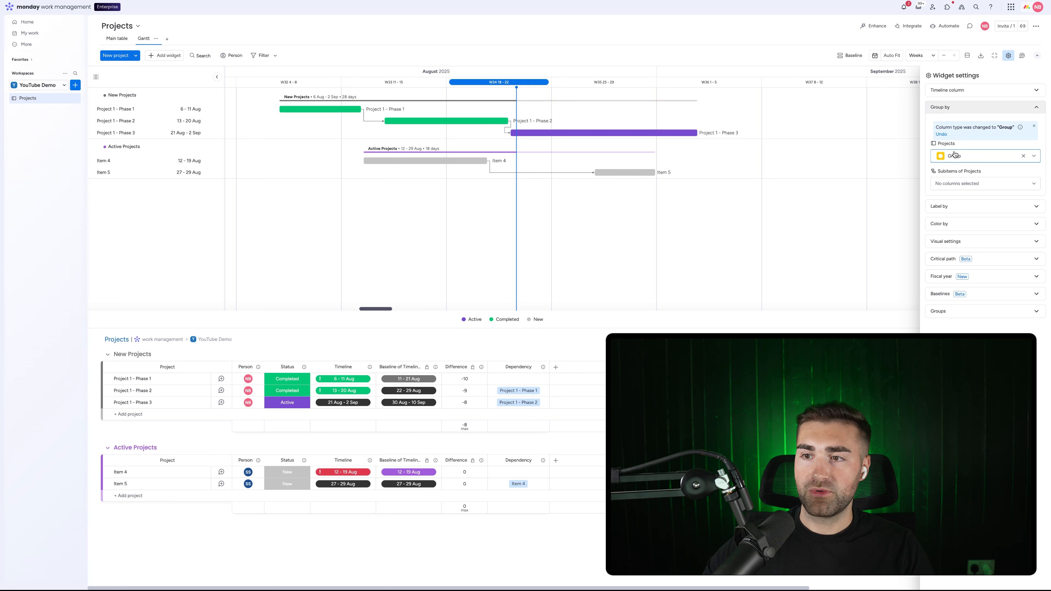
left_click(954, 155)
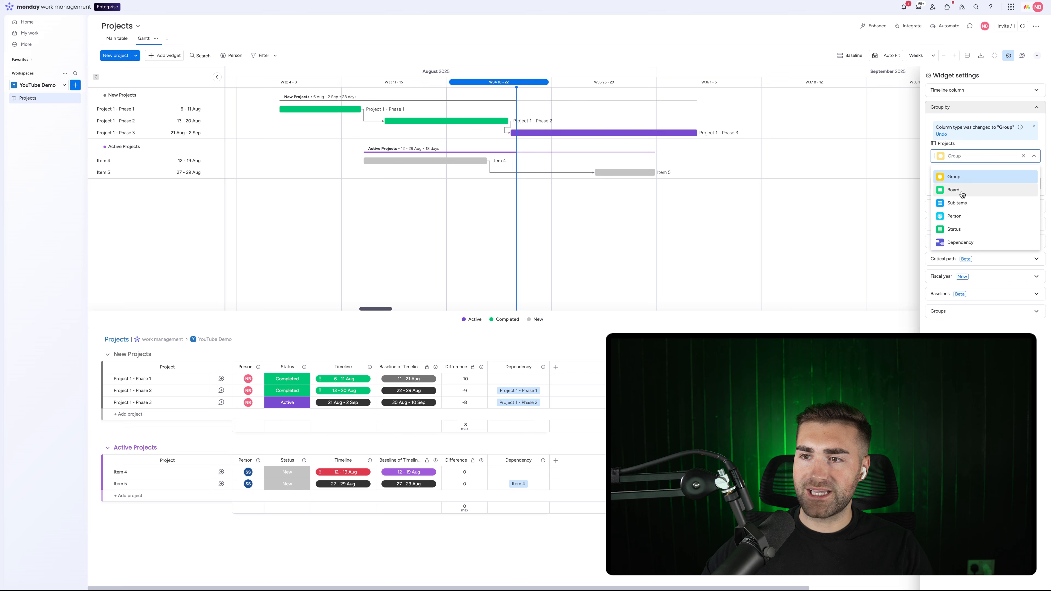
left_click(968, 231)
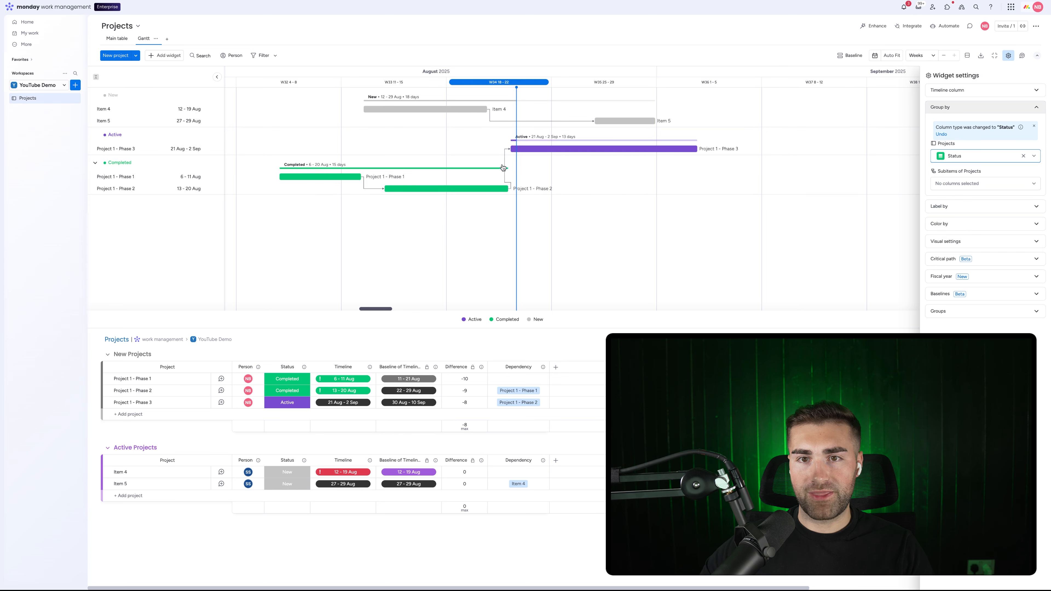
scroll(189, 159, "right", 1)
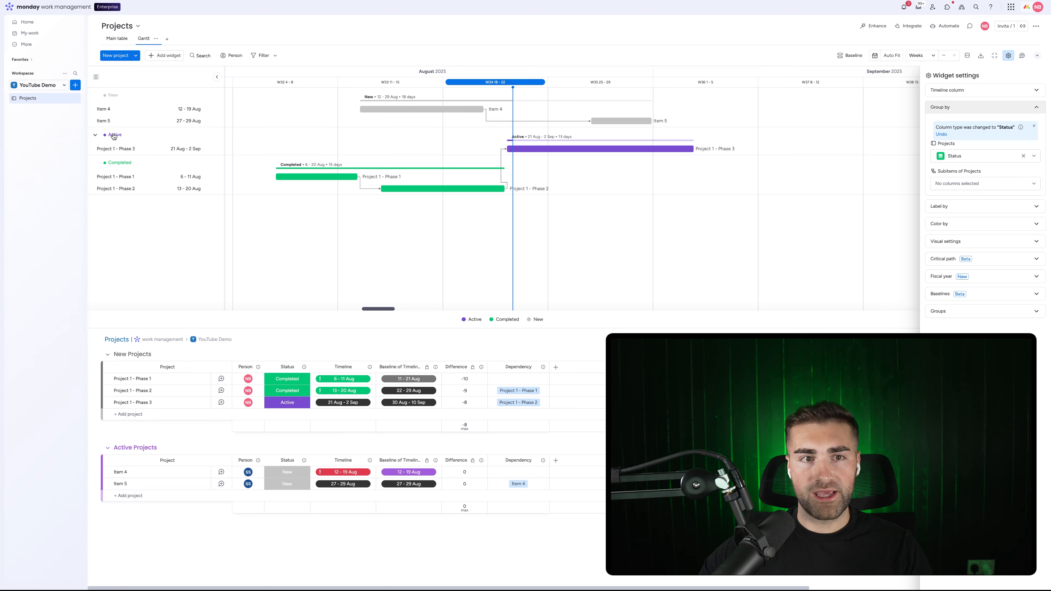
- In the Main table, reorder the Status labels to Completed, Active, New and apply the change
left_click(117, 38)
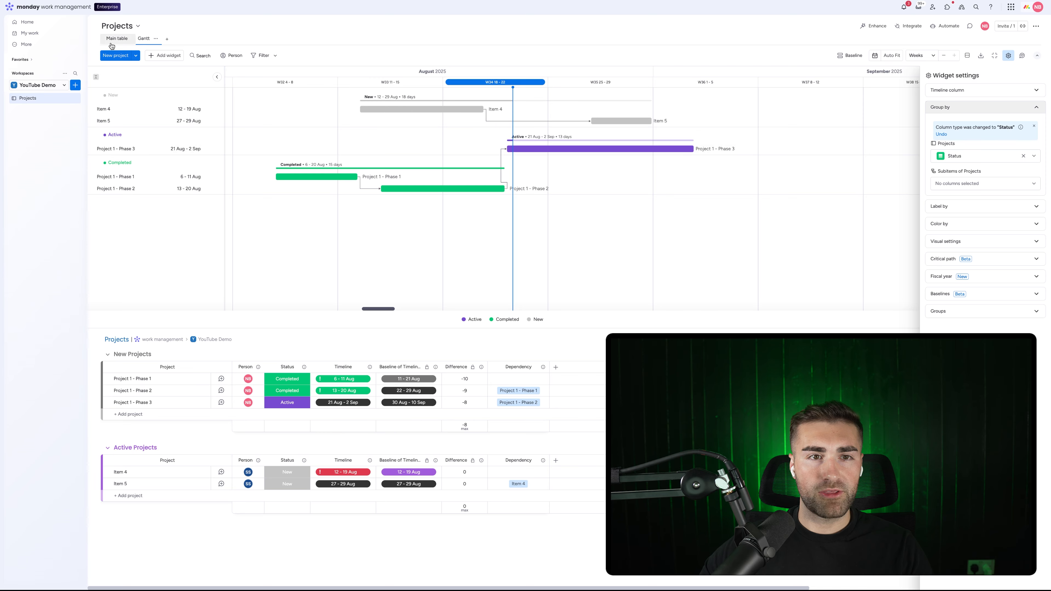
left_click(287, 108)
left_click(283, 174)
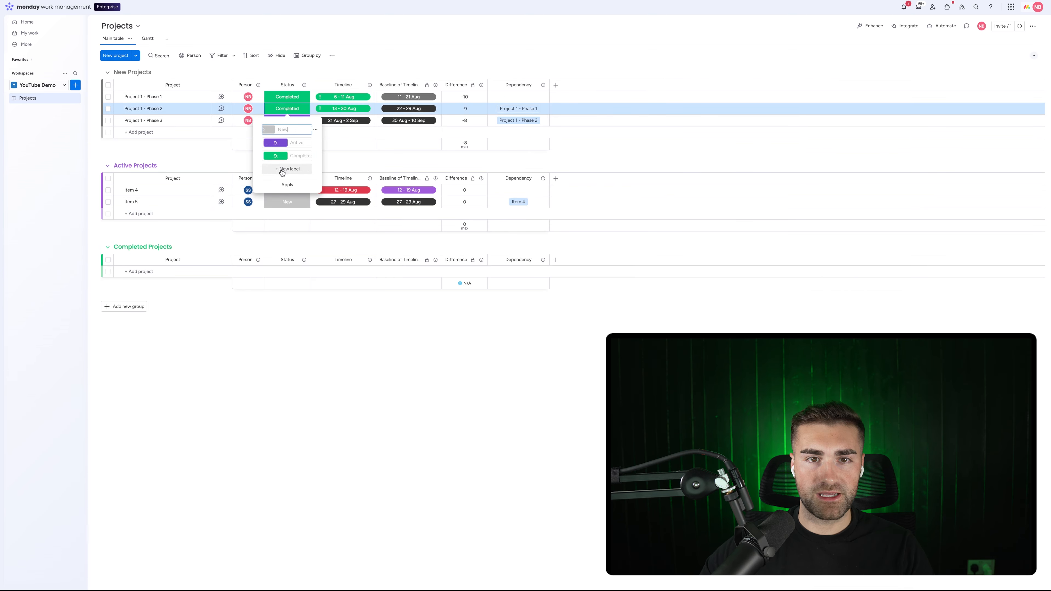
mouse_move(259, 155)
left_mouse_down()
mouse_move(260, 116)
mouse_move(259, 141)
left_mouse_up()
left_click(287, 185)
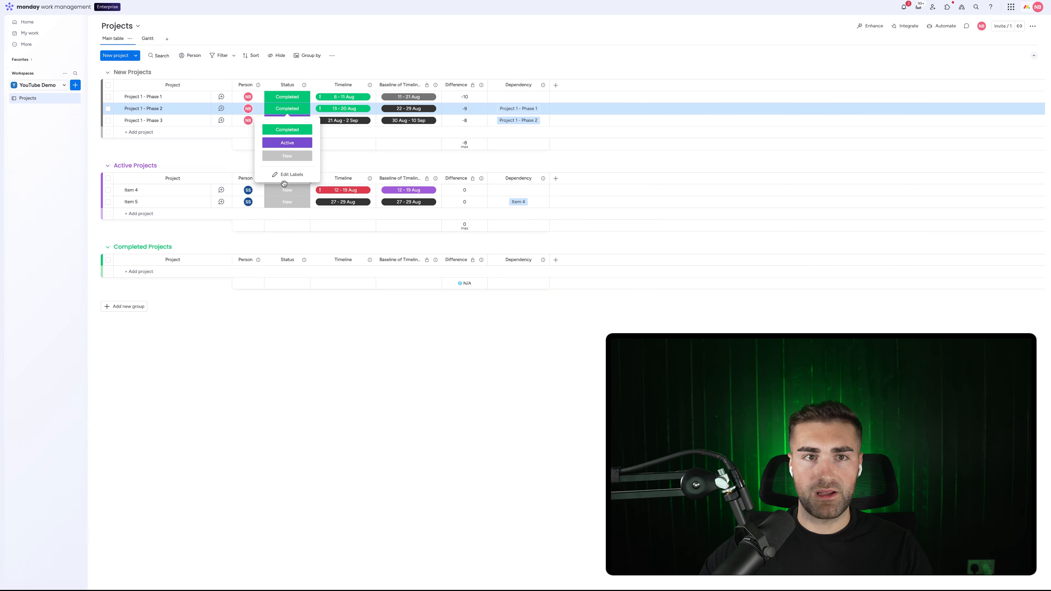
- Return to the Gantt view and show the critical path on the chart
left_click(140, 41)
right_click(118, 106)
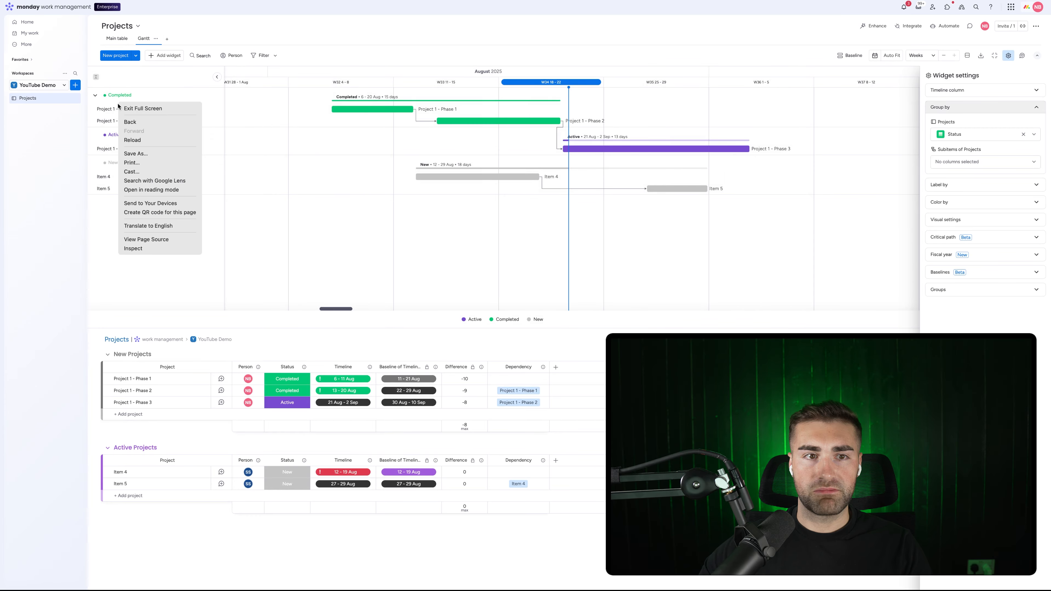
left_click(117, 142)
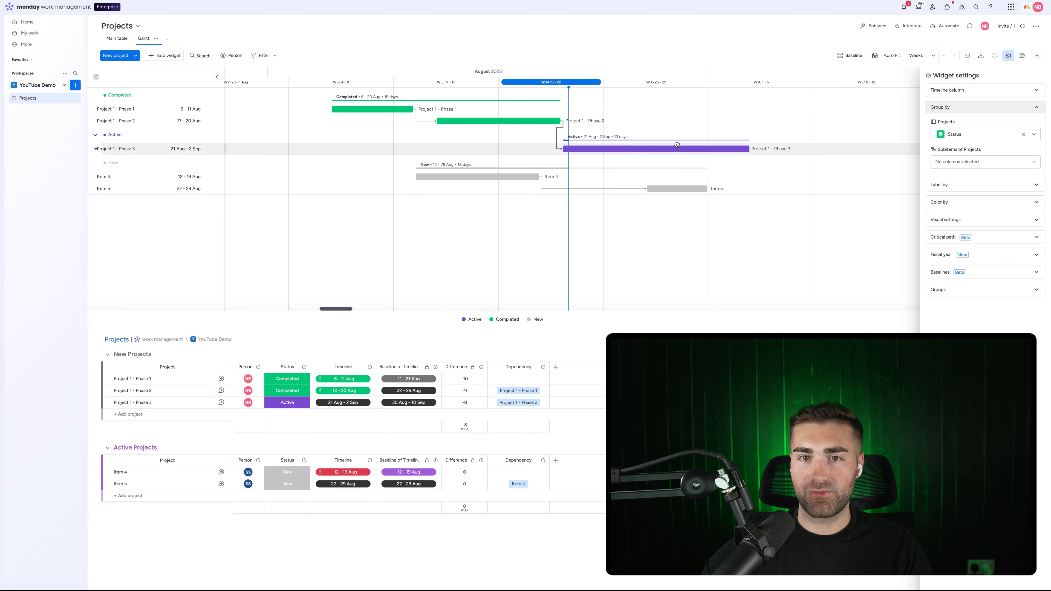
left_click(981, 237)
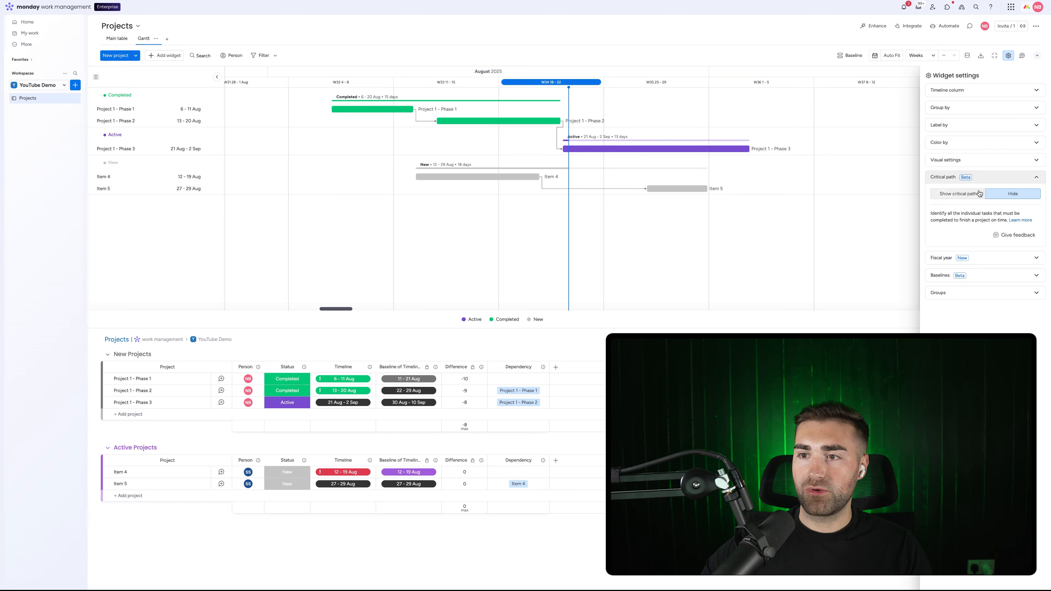
left_click(962, 195)
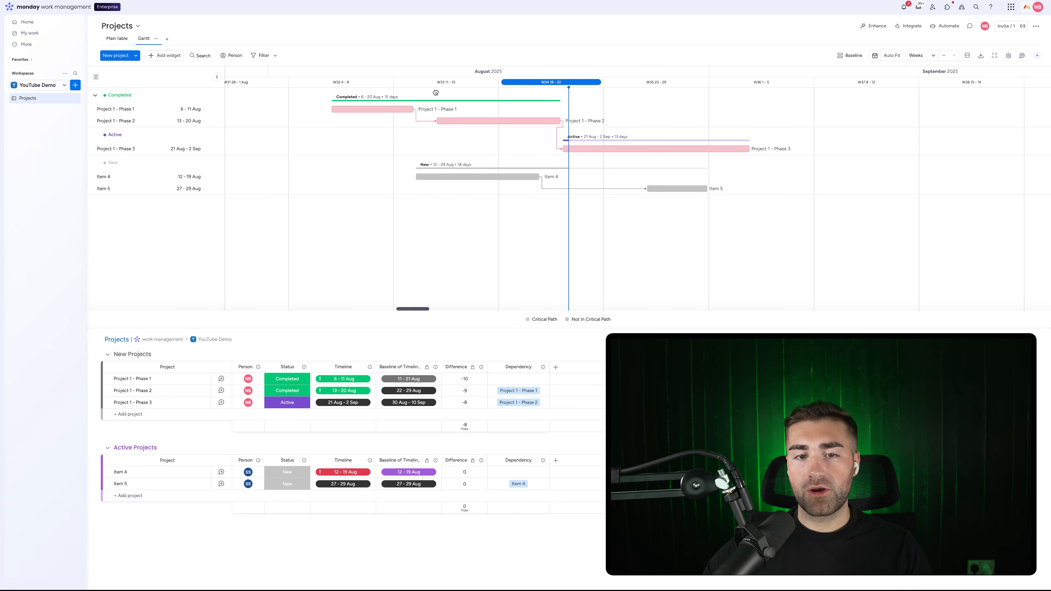
- Filter the Gantt view to projects where Person is Me (dynamic) and save the filter to this view
left_click(275, 58)
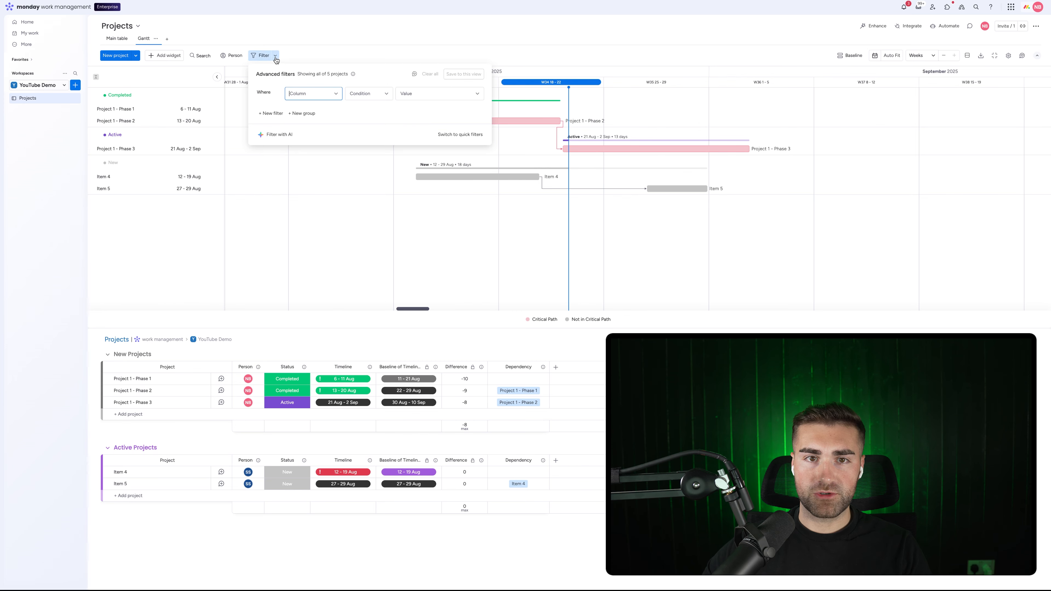
left_click(292, 95)
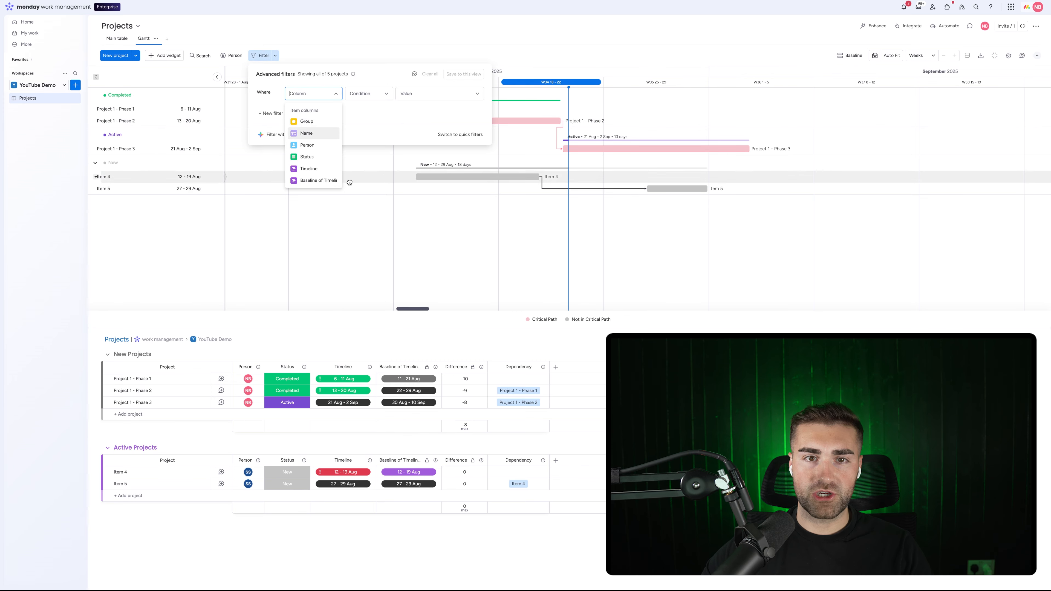
left_click(308, 146)
left_click(422, 95)
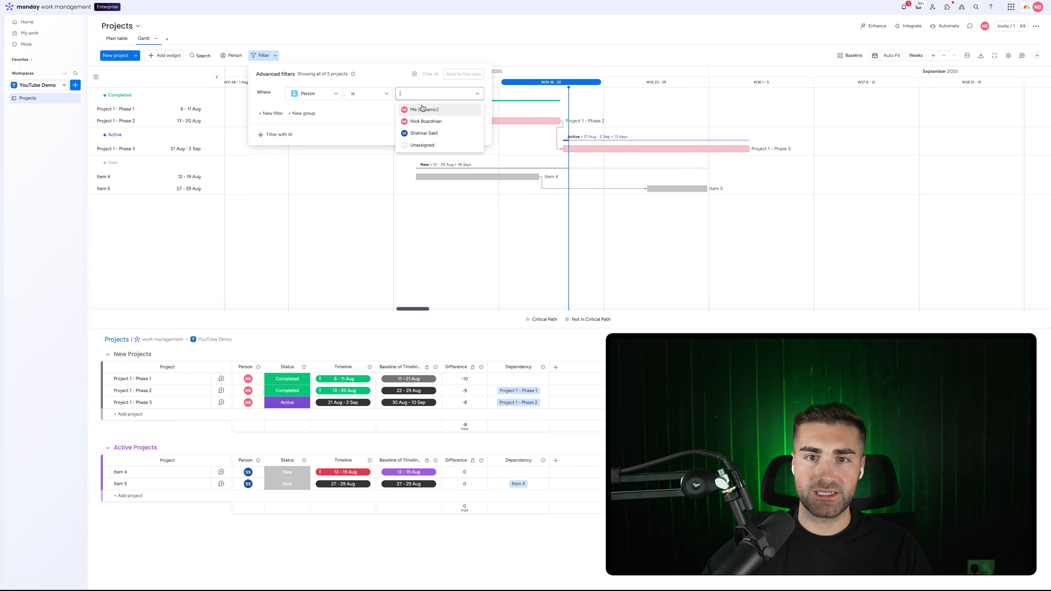
left_click(421, 113)
left_click(422, 46)
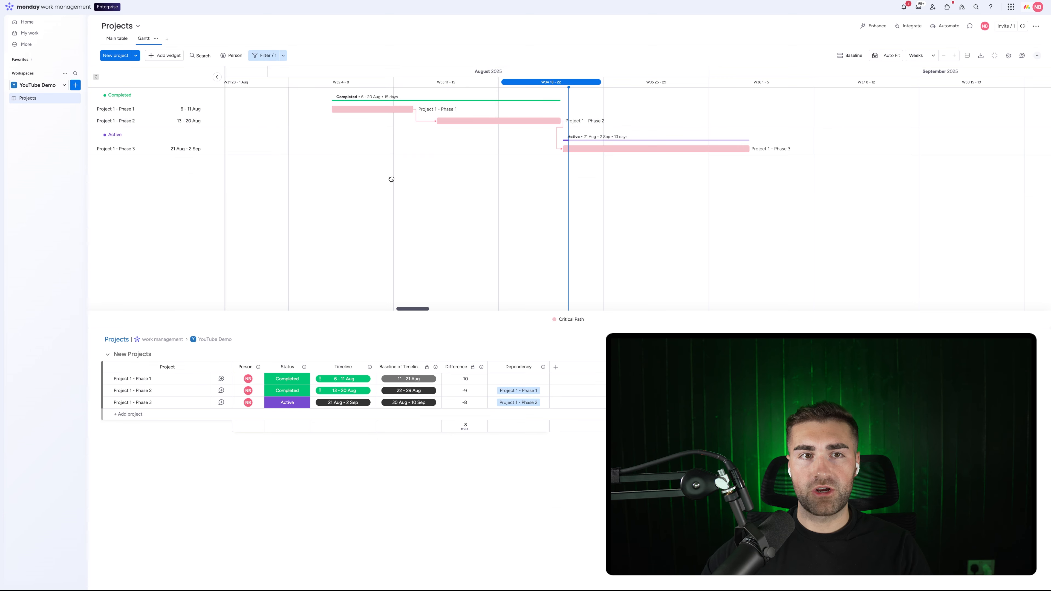
left_click(283, 58)
left_click(466, 75)
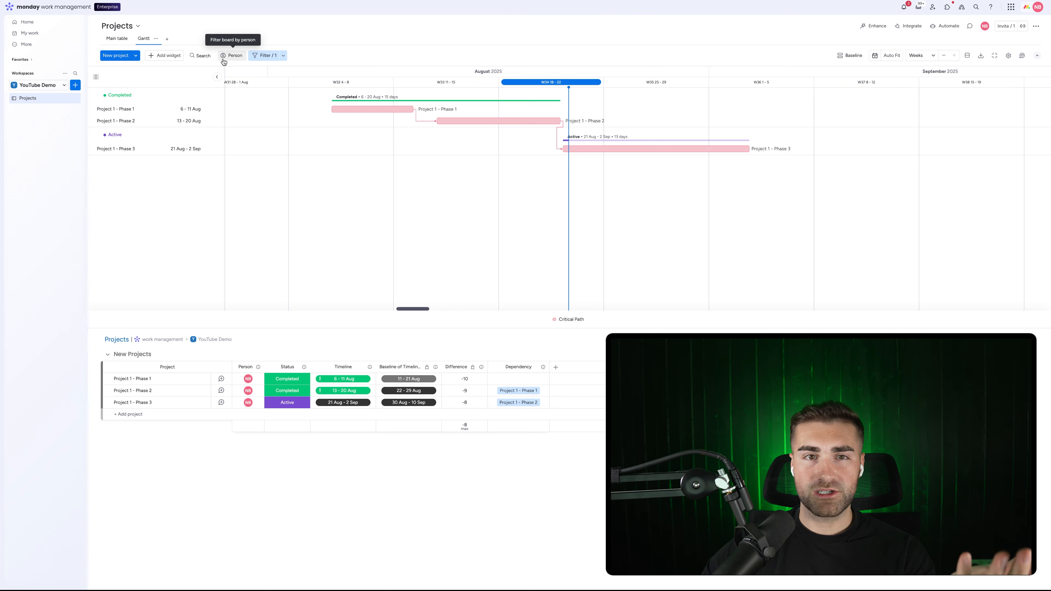
- Examine which columns the Gantt view's advanced filter can use, leaving the Person condition in place
left_click(284, 56)
left_click(308, 95)
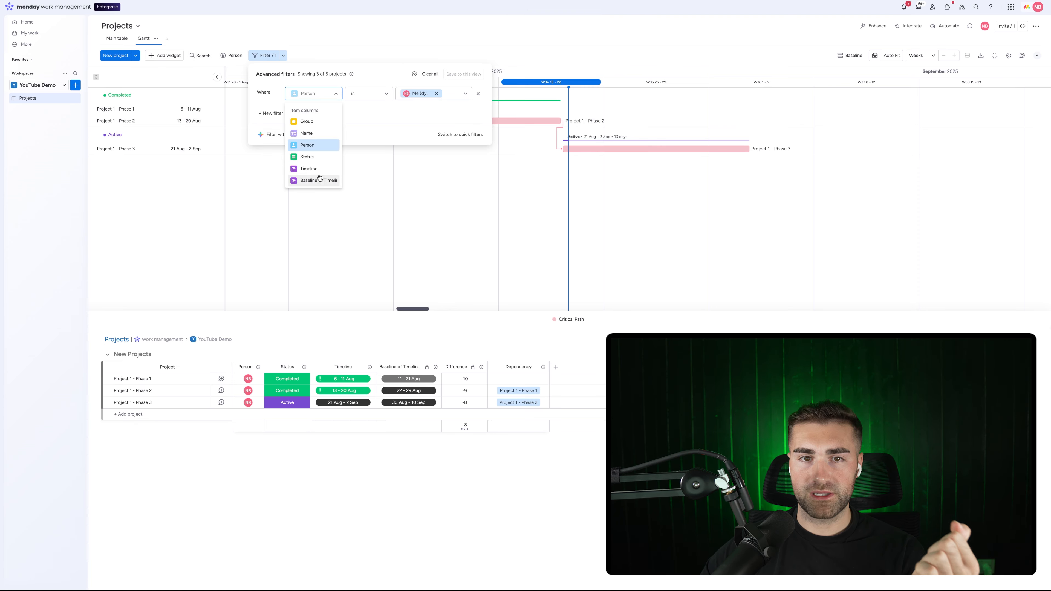
scroll(319, 179, "down", 3)
left_click(339, 42)
left_click(339, 42)
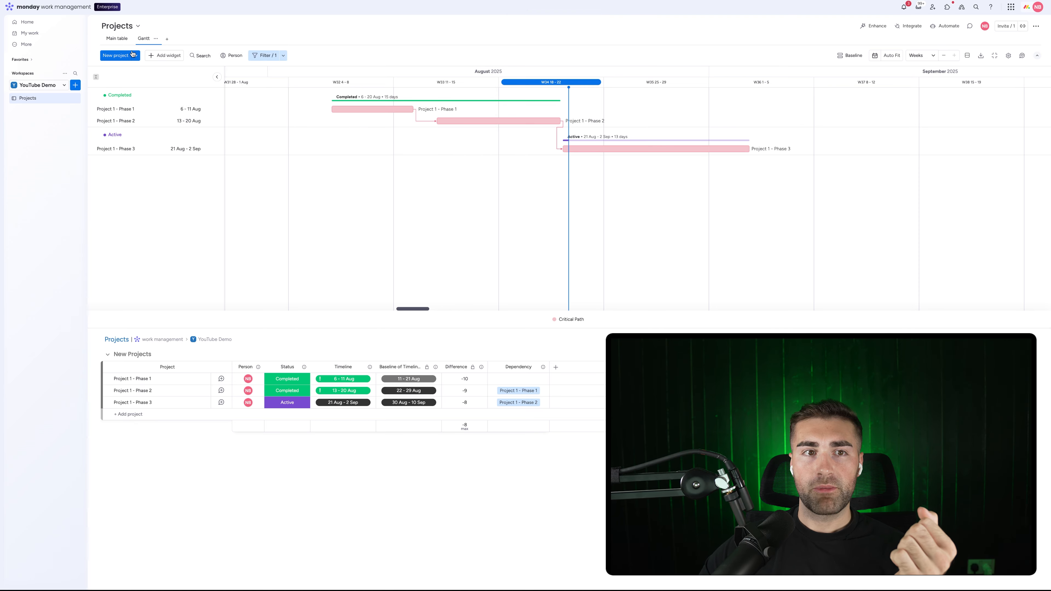
- Switch the Projects board to the Main table view
left_click(114, 38)
left_click(287, 141)
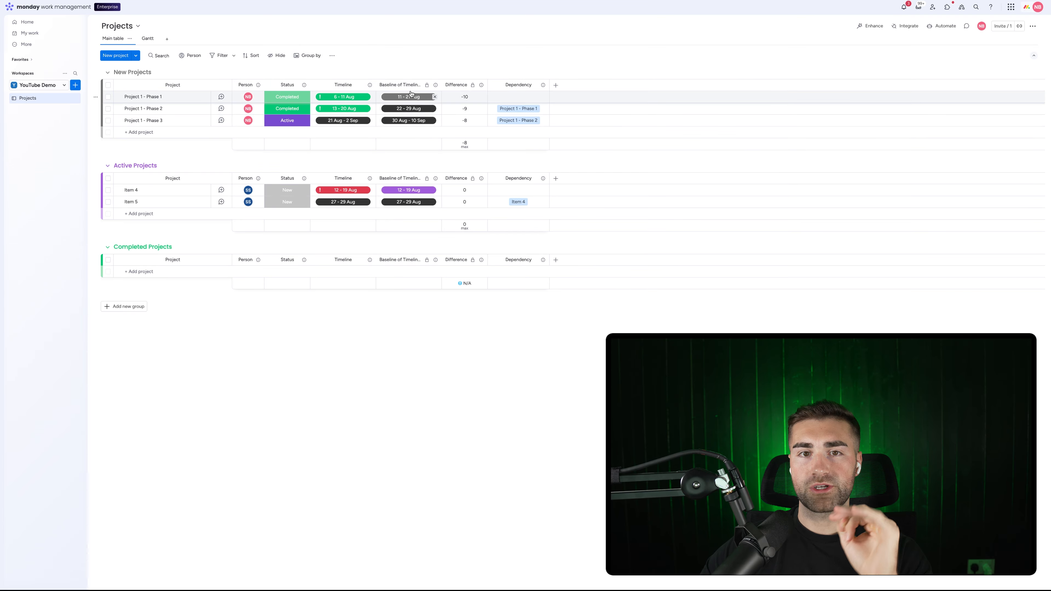